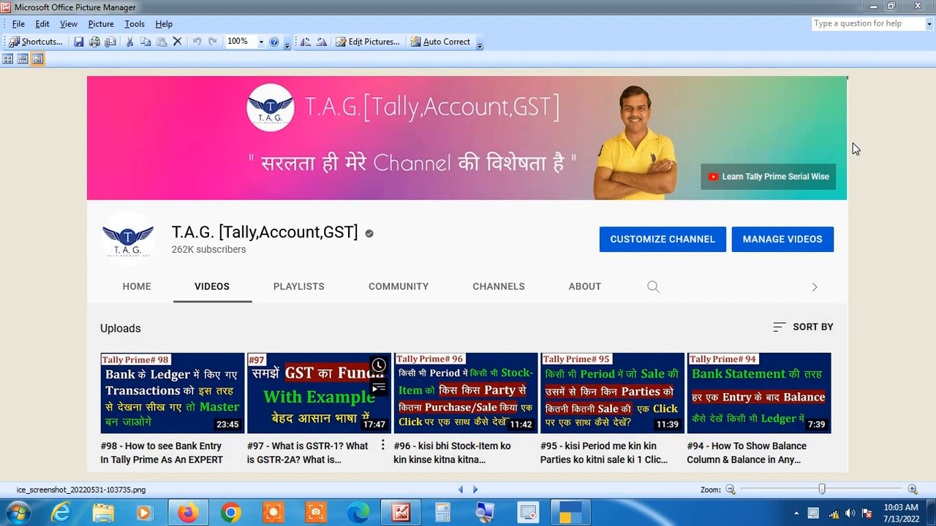
# Switch to TallyPrime and return from Account Books to the Gateway of Tally
pyautogui.click(872, 7)
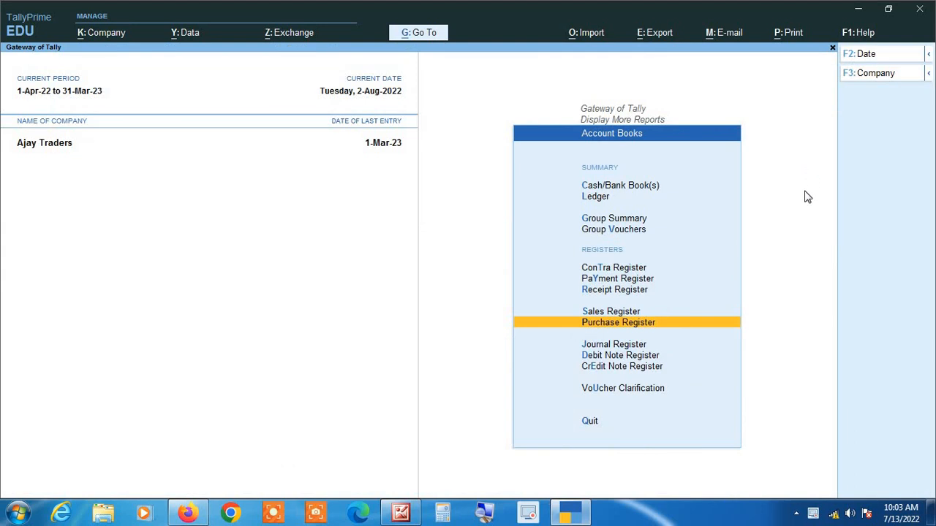
pyautogui.press('Down')
pyautogui.press('Down')
pyautogui.press('Down')
pyautogui.press('Down')
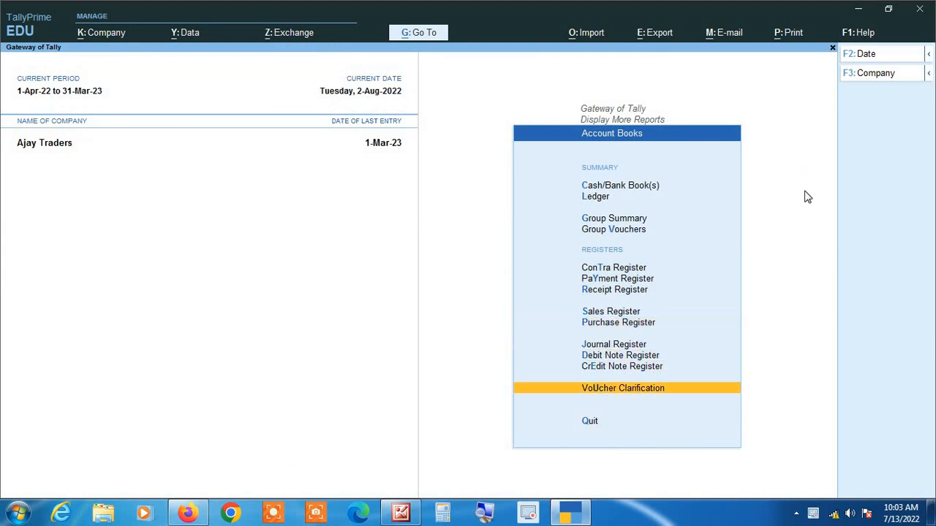
pyautogui.press('Escape')
pyautogui.press('Escape')
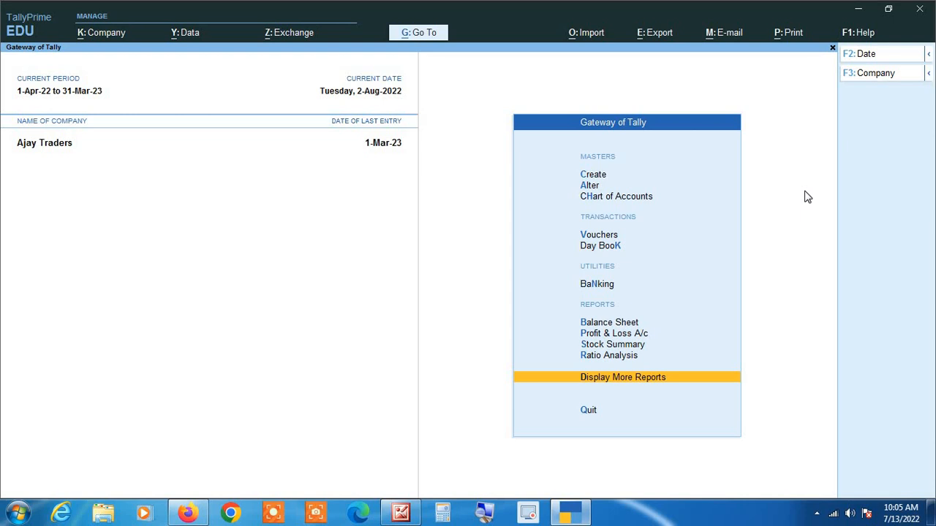
# Open Account Books under Display More Reports
pyautogui.press('Return')
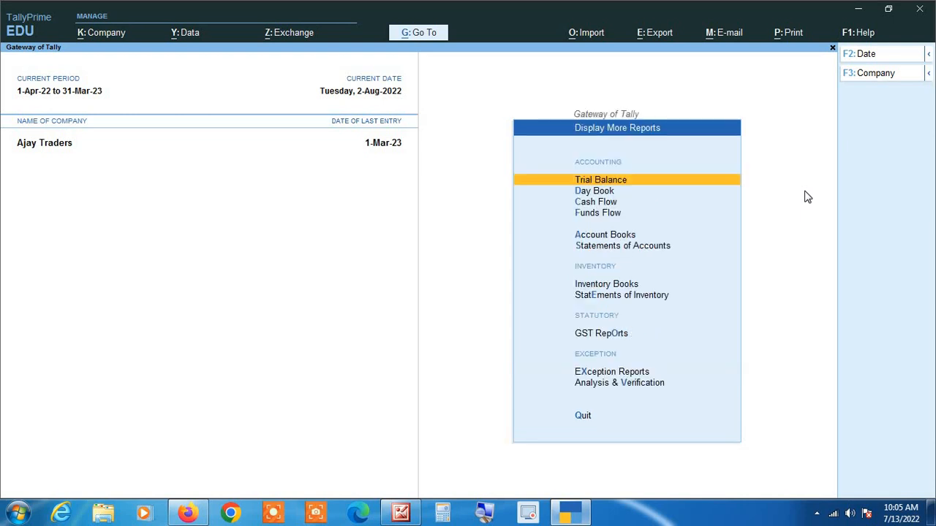
pyautogui.press('Down')
pyautogui.press('Down')
pyautogui.press('Down')
pyautogui.press('Down')
pyautogui.press('Return')
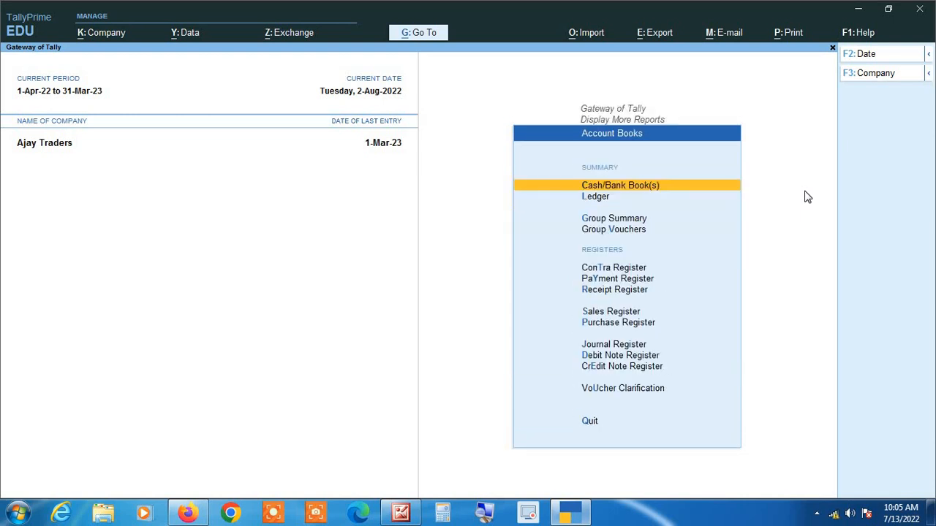
# Open the Purchase Register from the account books
pyautogui.press('Down')
pyautogui.press('Down')
pyautogui.press('Down')
pyautogui.press('Down')
pyautogui.press('Down')
pyautogui.press('Down')
pyautogui.press('Down')
pyautogui.press('Down')
pyautogui.press('Return')
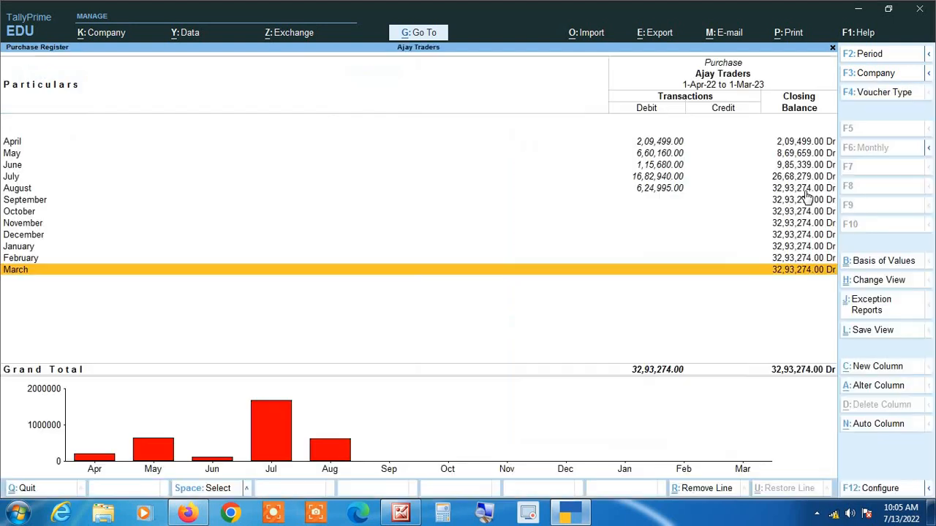
# Open the list of all July purchase vouchers from the monthly Purchase Register
pyautogui.press('Up')
pyautogui.press('Up')
pyautogui.press('Up')
pyautogui.press('Up')
pyautogui.press('Up')
pyautogui.press('Up')
pyautogui.press('Up')
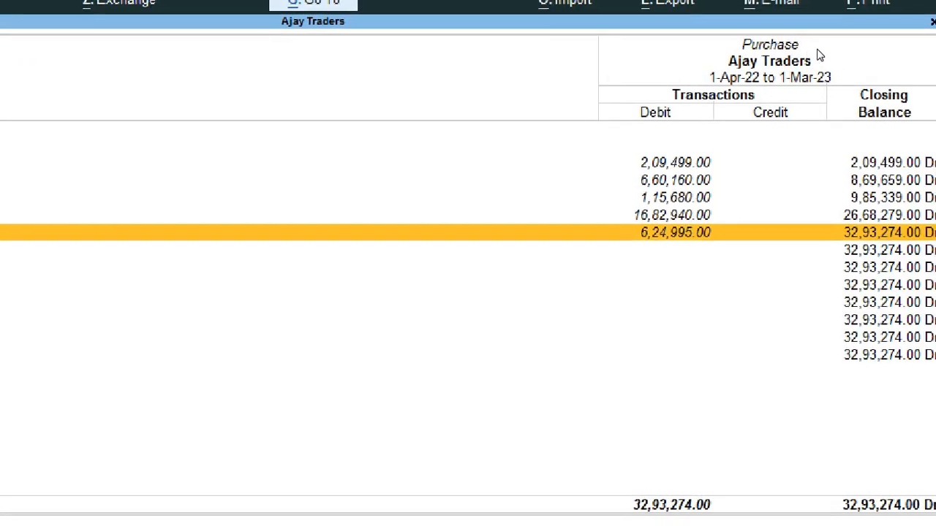
pyautogui.press('Up')
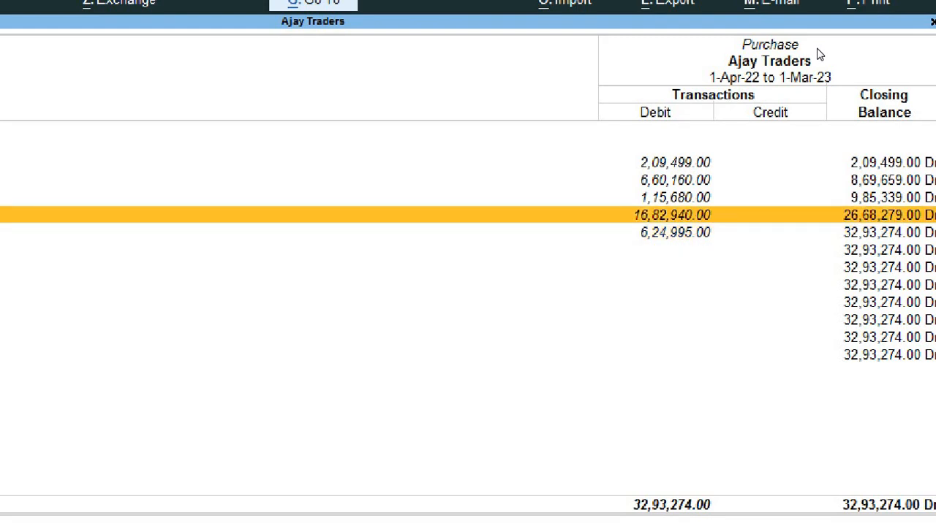
pyautogui.press('Down')
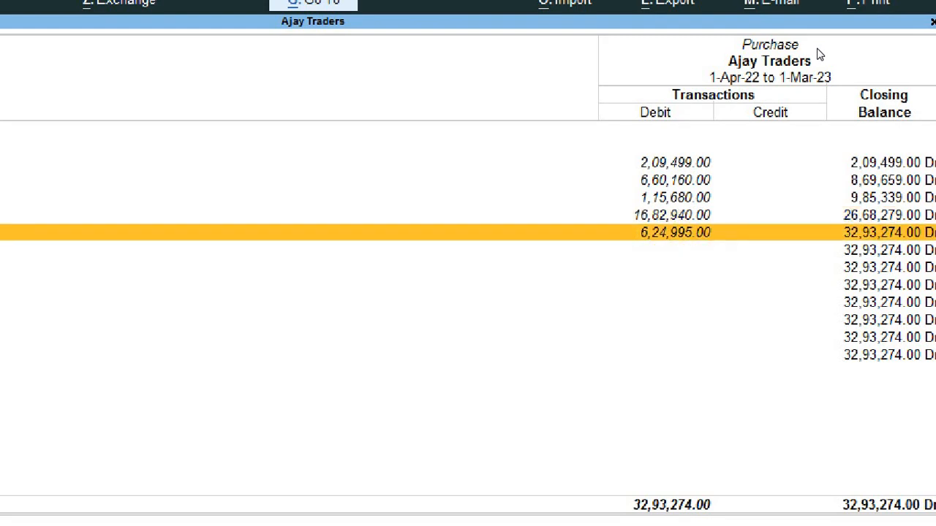
pyautogui.press('Up')
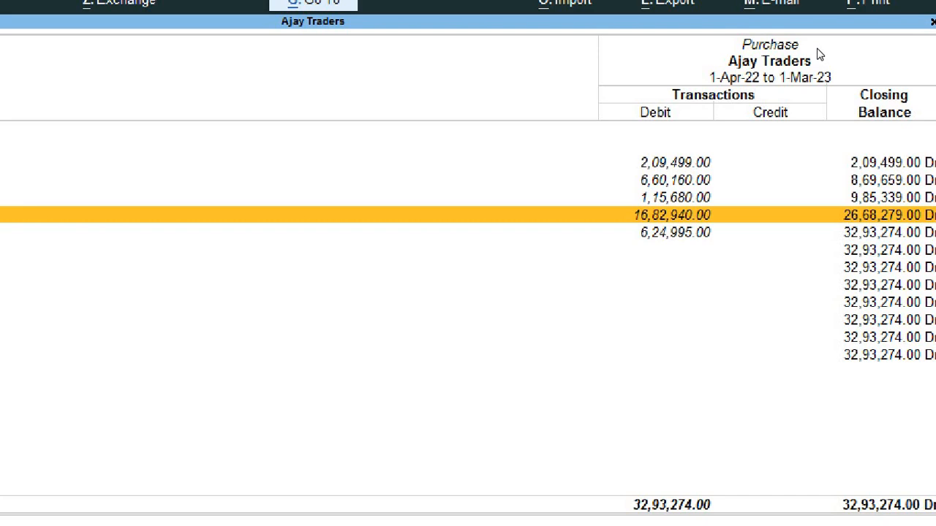
pyautogui.press('Down')
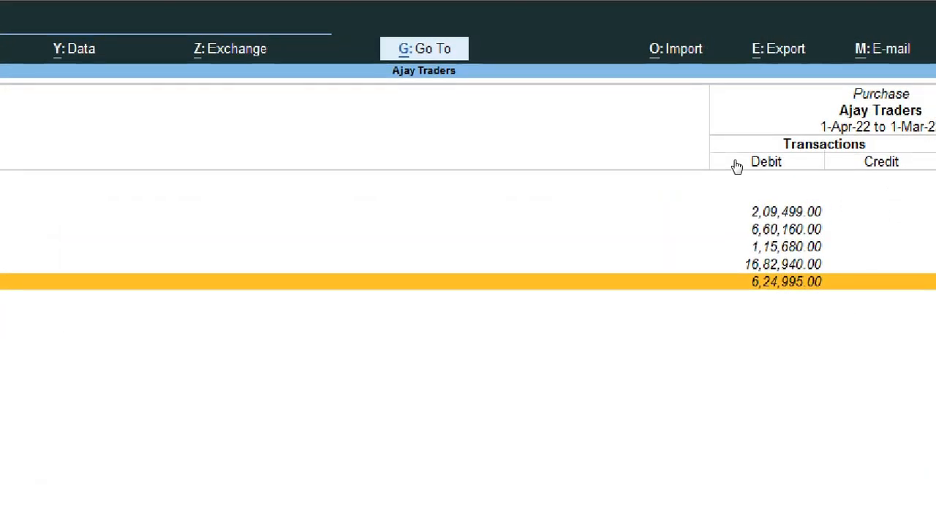
pyautogui.press('Up')
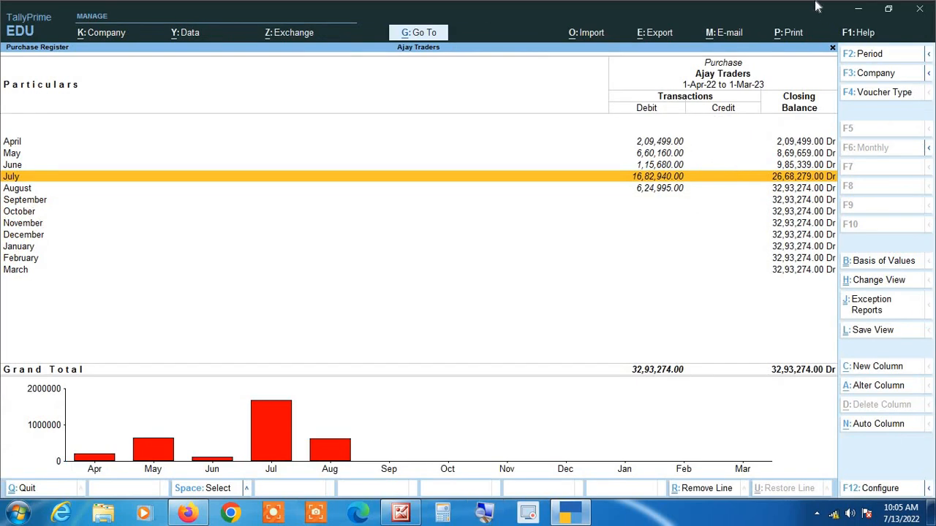
pyautogui.press('Return')
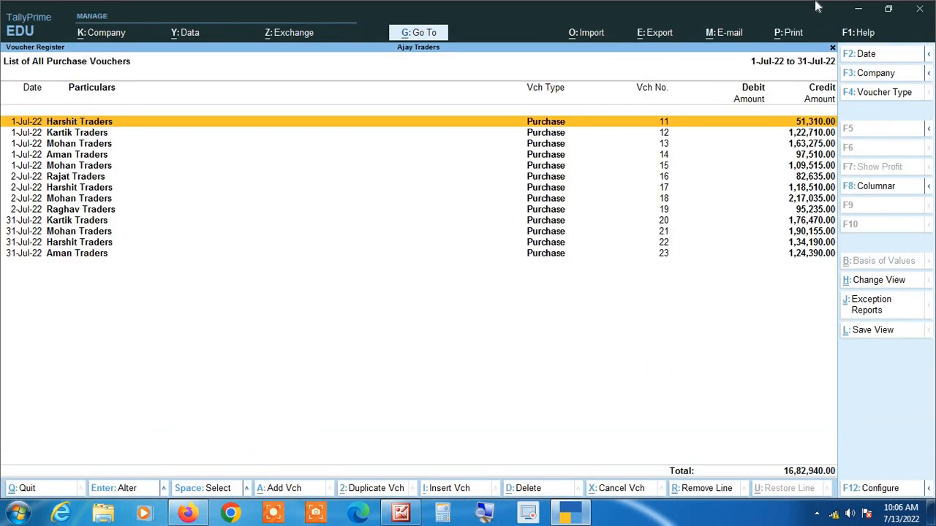
# Examine the dates and parties of the July purchase vouchers down the list and back to the first entry
pyautogui.click(485, 514)
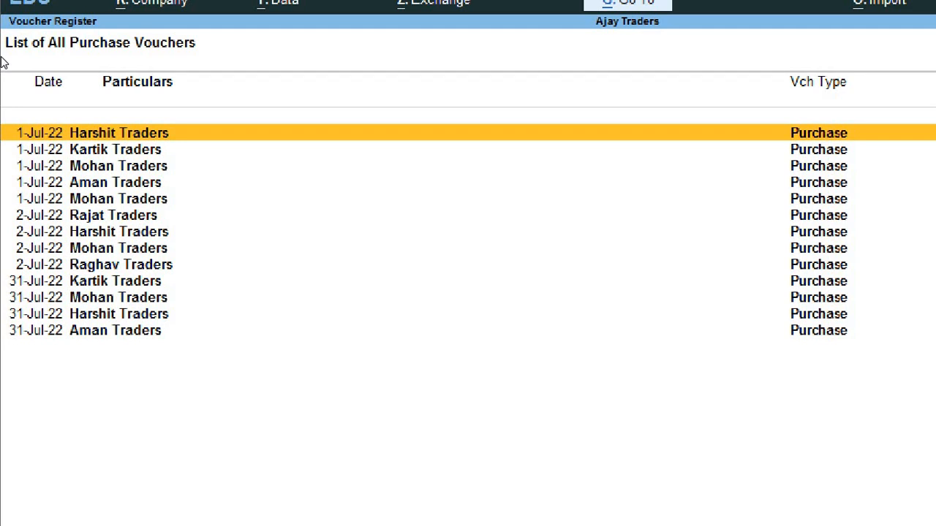
pyautogui.press('Down')
pyautogui.press('Down')
pyautogui.press('Down')
pyautogui.press('Down')
pyautogui.press('Down')
pyautogui.press('Down')
pyautogui.press('Down')
pyautogui.press('Down')
pyautogui.press('Down')
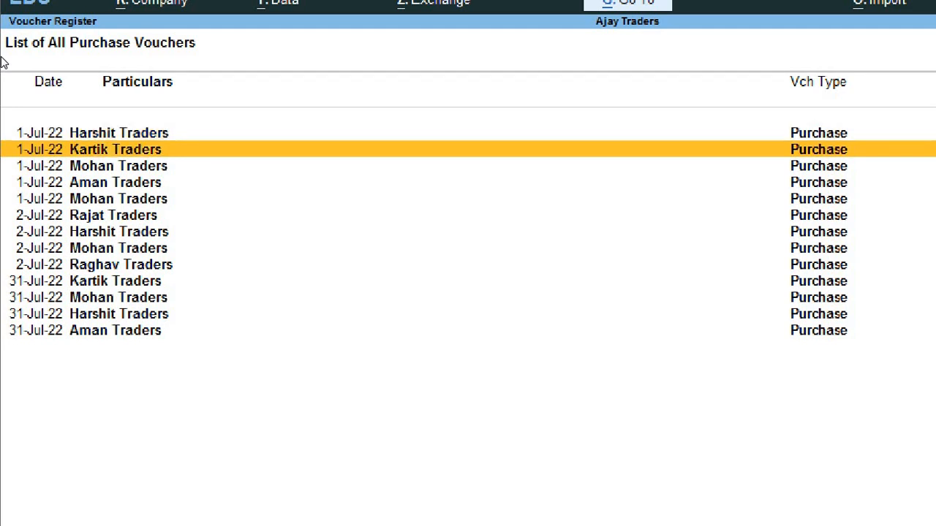
pyautogui.press('Down')
pyautogui.press('Down')
pyautogui.press('Down')
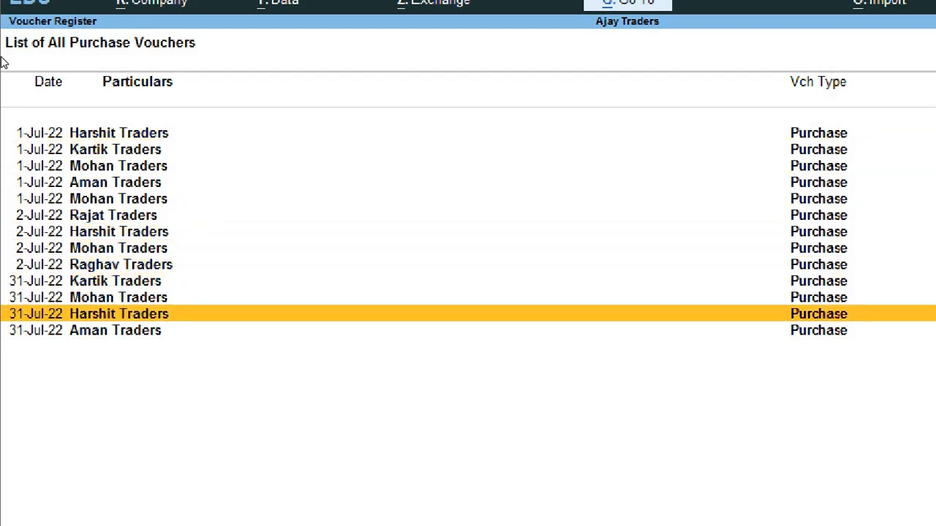
pyautogui.press('Up')
pyautogui.press('Up')
pyautogui.press('Up')
pyautogui.press('Up')
pyautogui.press('Up')
pyautogui.press('Up')
pyautogui.press('Up')
pyautogui.press('Up')
pyautogui.press('Up')
pyautogui.press('Up')
pyautogui.press('Up')
pyautogui.press('Up')
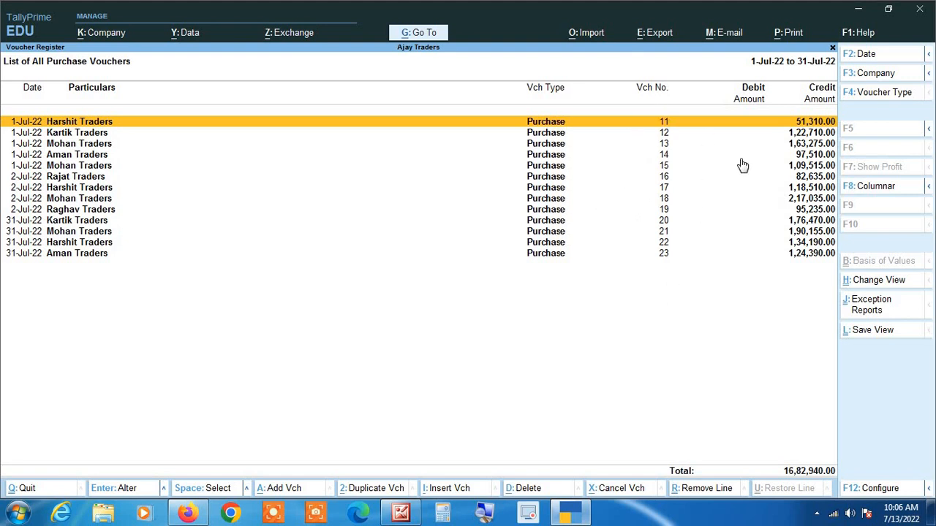
# Show the July purchase vouchers in columnar form with voucher type and number, supplier invoice number and date, and party's GSTIN/UIN
pyautogui.press('F8')
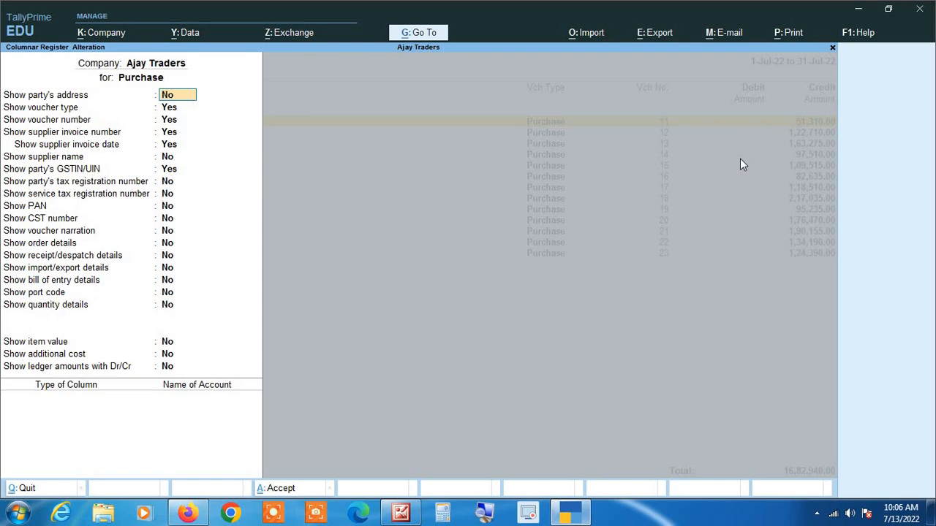
pyautogui.press('Return')
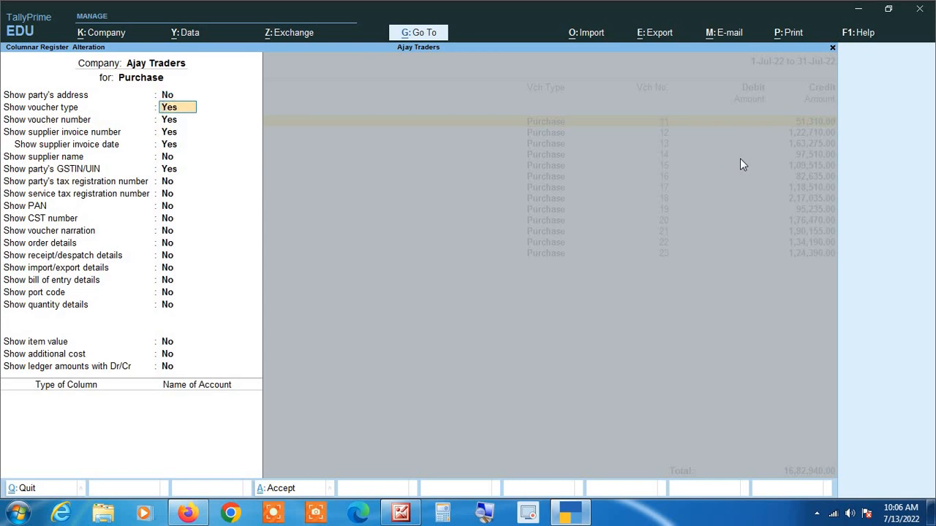
pyautogui.press('Return')
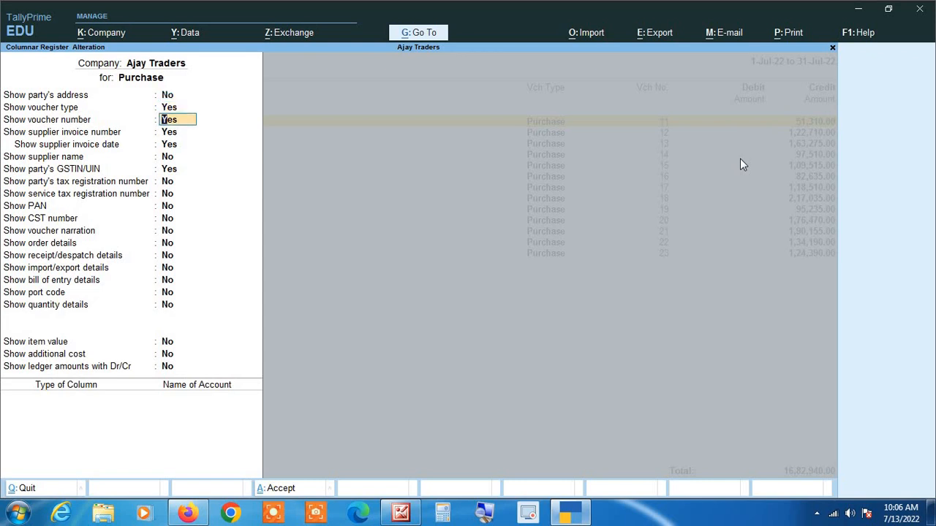
pyautogui.press('Return')
pyautogui.press('Return')
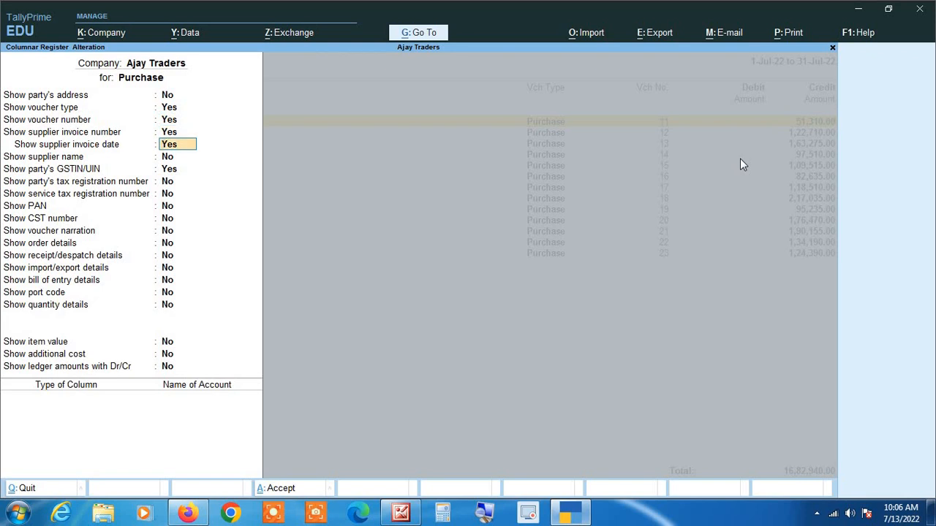
pyautogui.press('Return')
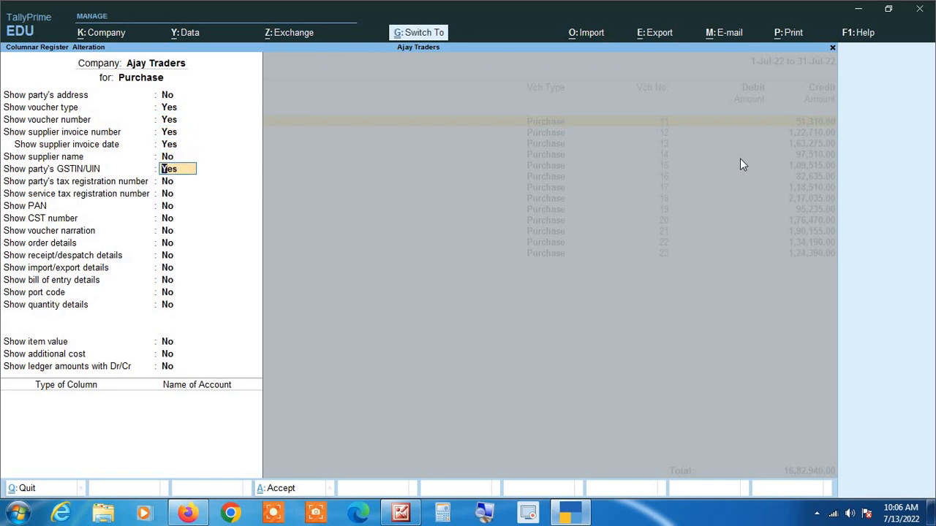
pyautogui.hotkey('ctrl', 'a')
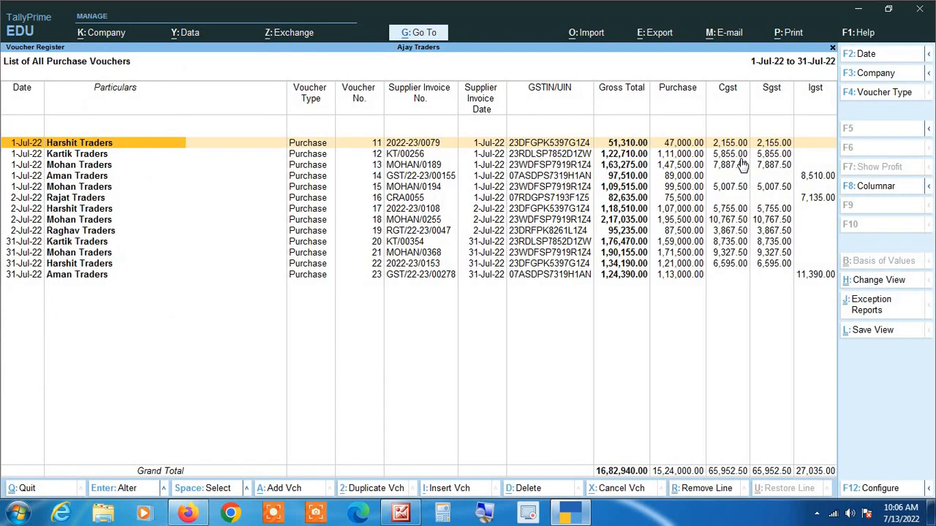
# Remove the lines of vouchers 11, 12 and 13 from the columnar purchase list
pyautogui.click(486, 515)
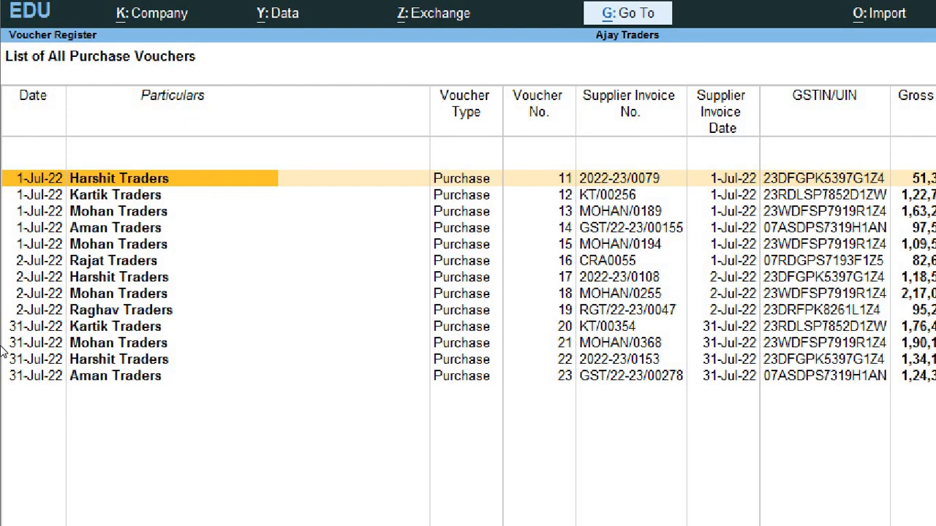
pyautogui.press('ctrl')
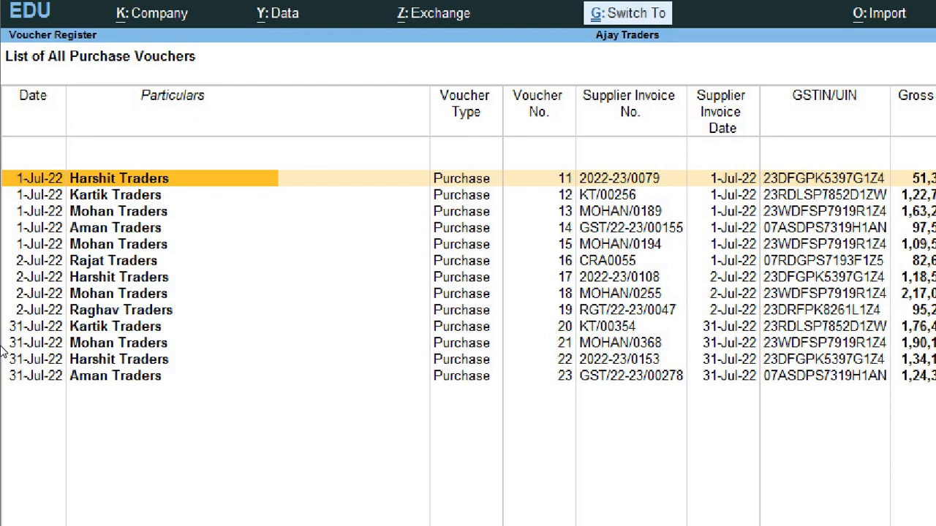
pyautogui.hotkey('ctrl', 'r')
pyautogui.hotkey('ctrl', 'r')
pyautogui.hotkey('ctrl', 'r')
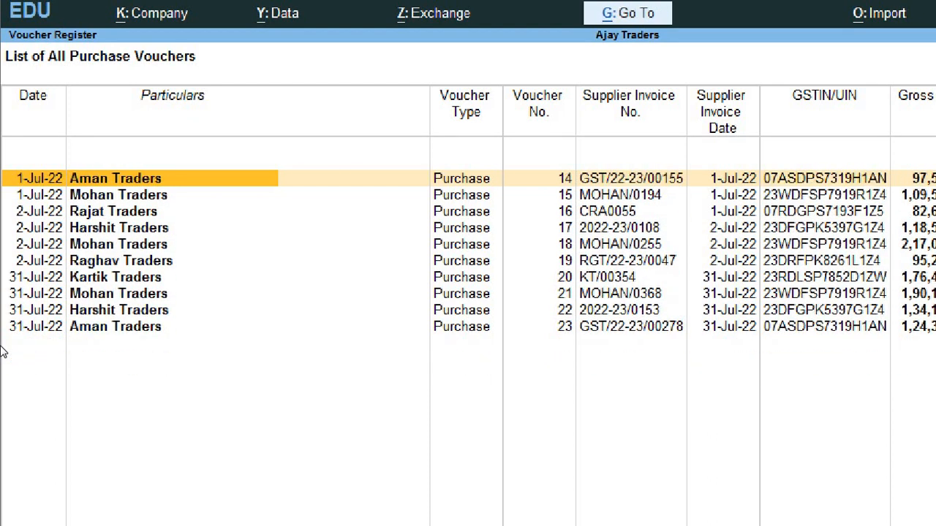
# Keep voucher 14 and remove the lines of vouchers 15 to 18 from the purchase list
pyautogui.press('Down')
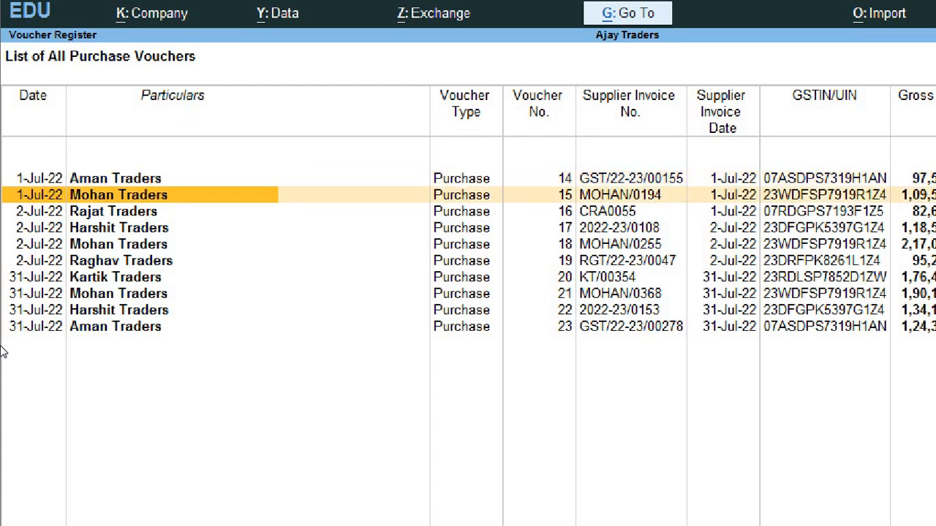
pyautogui.hotkey('ctrl', 'r')
pyautogui.hotkey('ctrl', 'r')
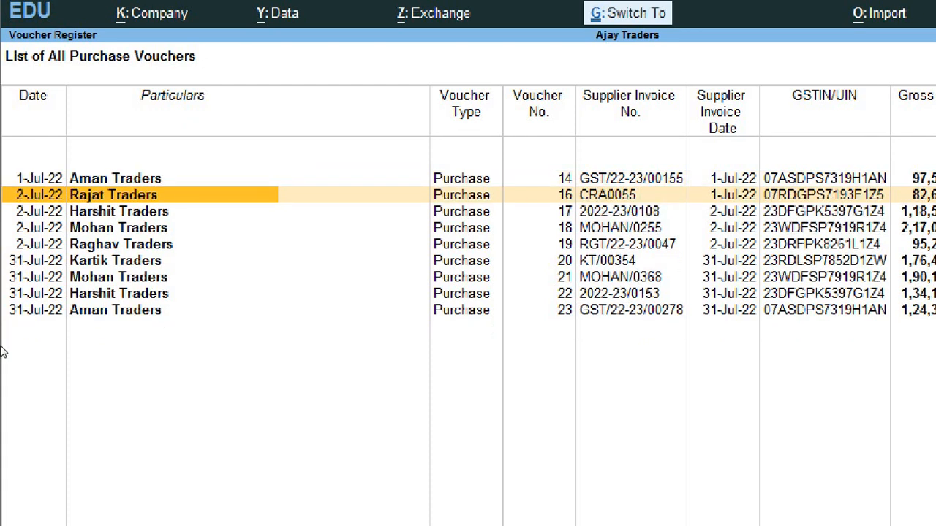
pyautogui.hotkey('ctrl', 'r')
pyautogui.hotkey('ctrl', 'r')
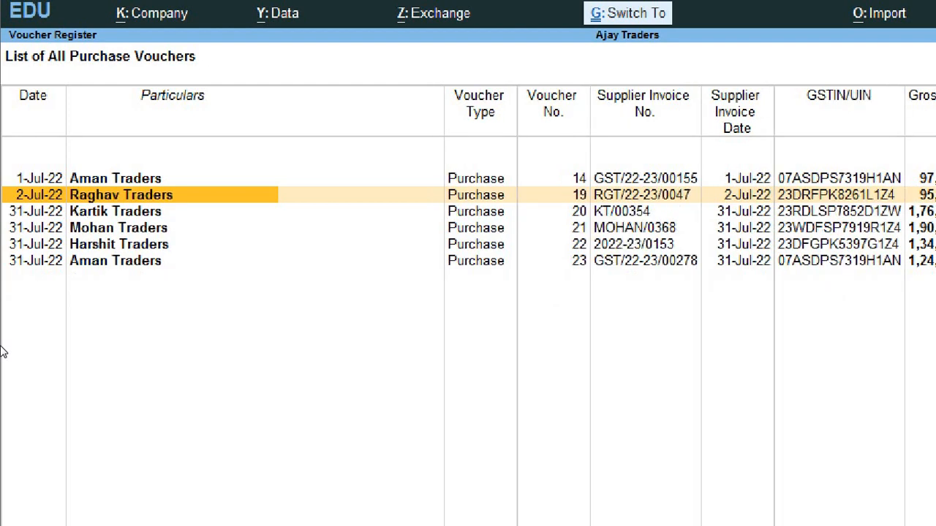
# Keep voucher 19 and remove the lines of vouchers 20, 21 and 22 from the purchase list
pyautogui.press('Down')
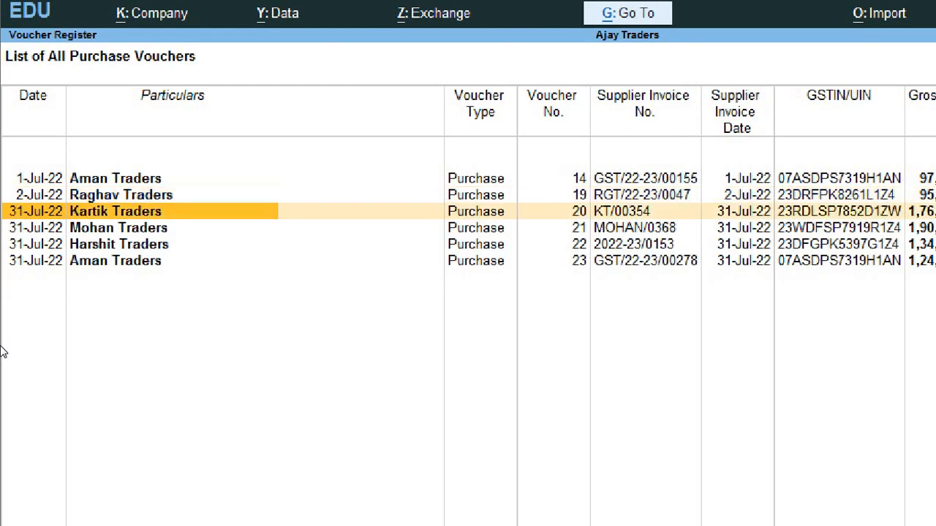
pyautogui.press('ctrl')
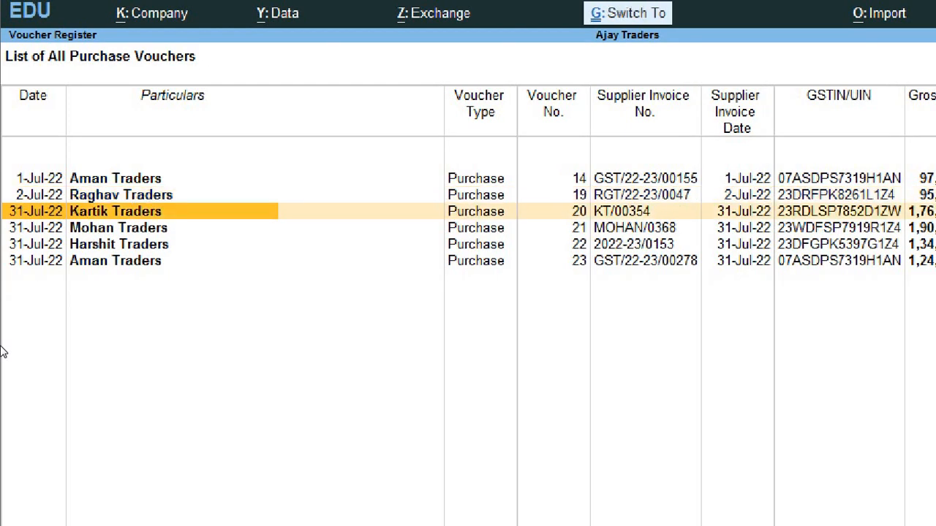
pyautogui.hotkey('ctrl', 'r')
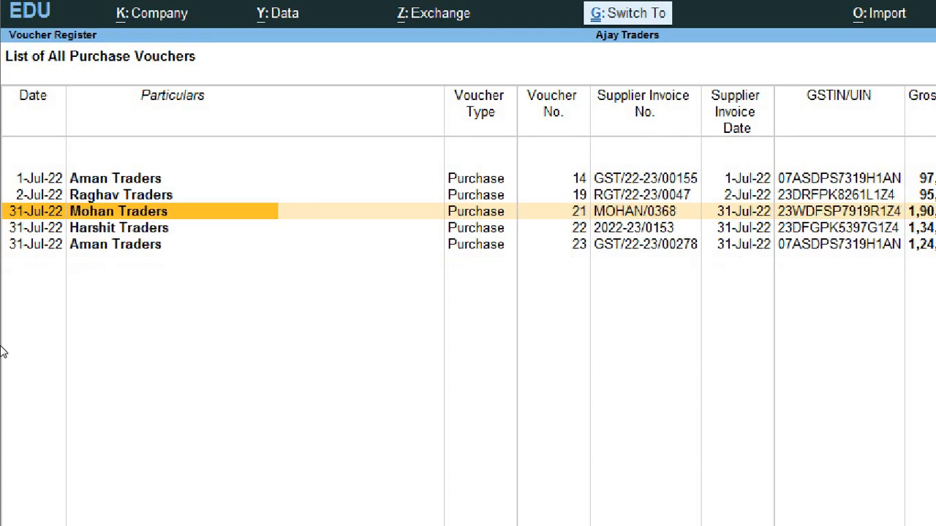
pyautogui.hotkey('ctrl', 'r')
pyautogui.hotkey('ctrl', 'r')
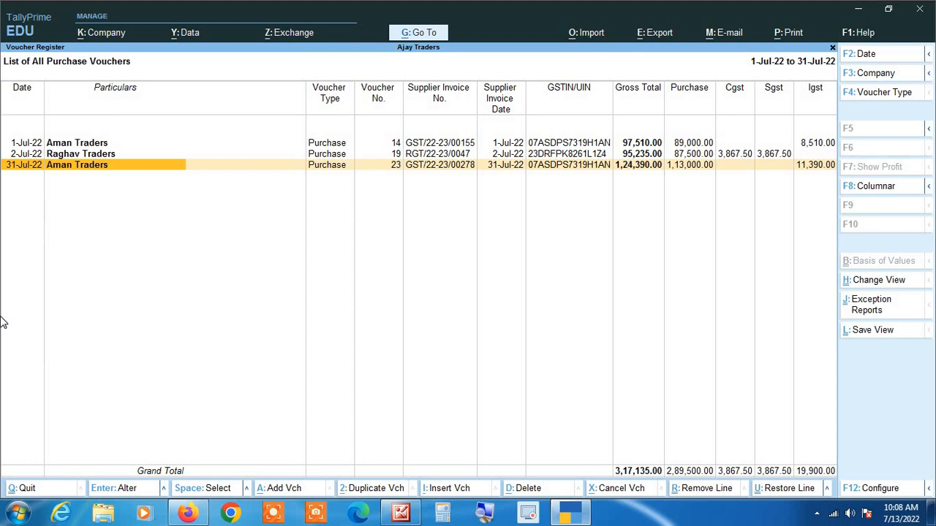
# Examine the invoice, GSTIN/UIN and tax details of the voucher lines left in the July purchase list
pyautogui.press('Up')
pyautogui.press('Up')
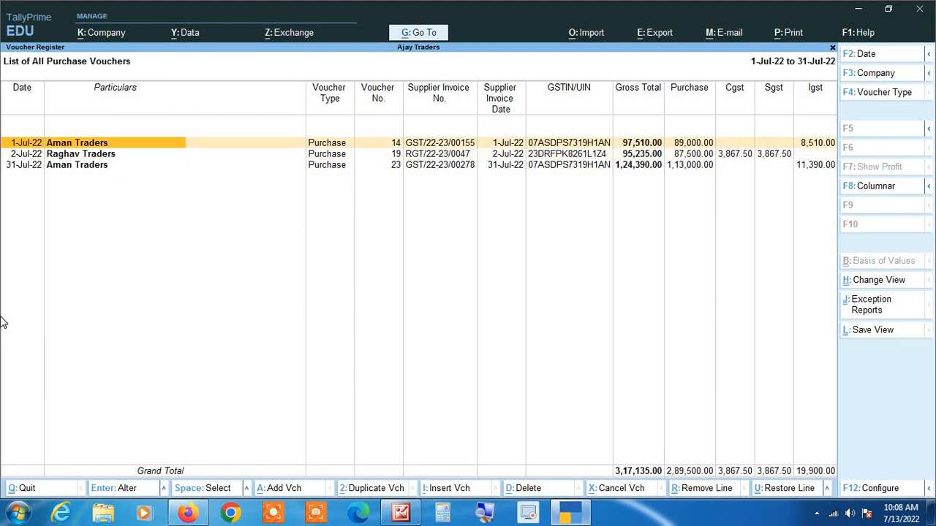
pyautogui.press('Down')
pyautogui.press('Down')
pyautogui.press('Up')
pyautogui.press('Up')
pyautogui.press('Down')
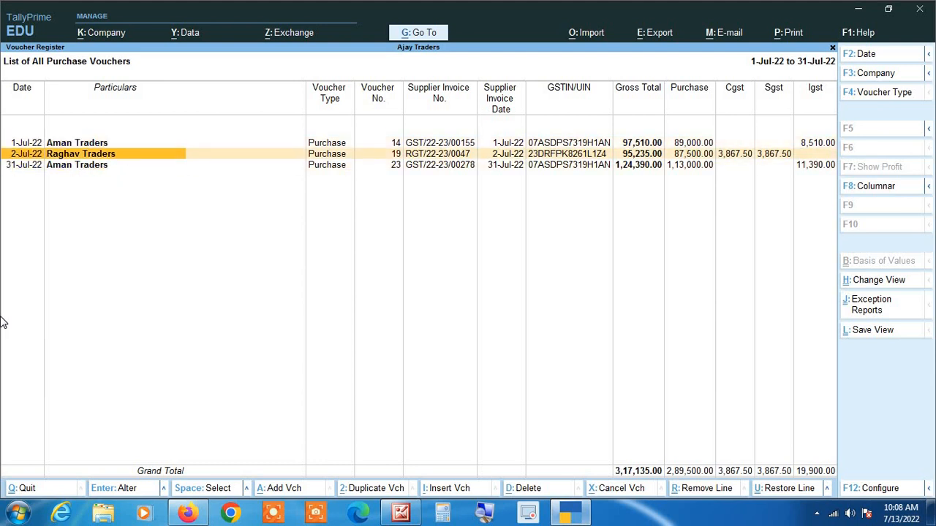
# Save voucher 14 with the narration "ABC YE INVOICE JULY-22 KI GSTR-2B ME NAHI DIKHA ISLIYE IS BILL KI ITC JULY KI GSTR-3B ME CLAIM NAHI KI."
pyautogui.press('Down')
pyautogui.press('Up')
pyautogui.press('Up')
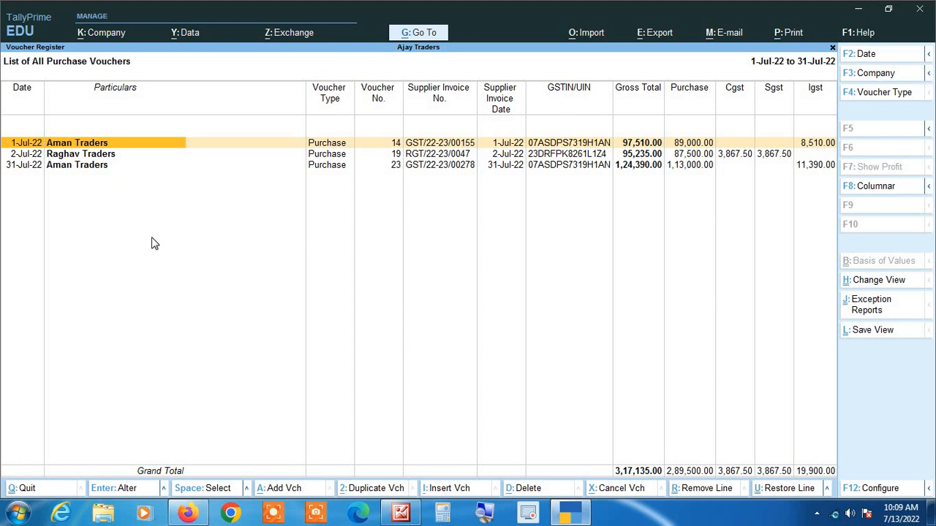
pyautogui.press('Return')
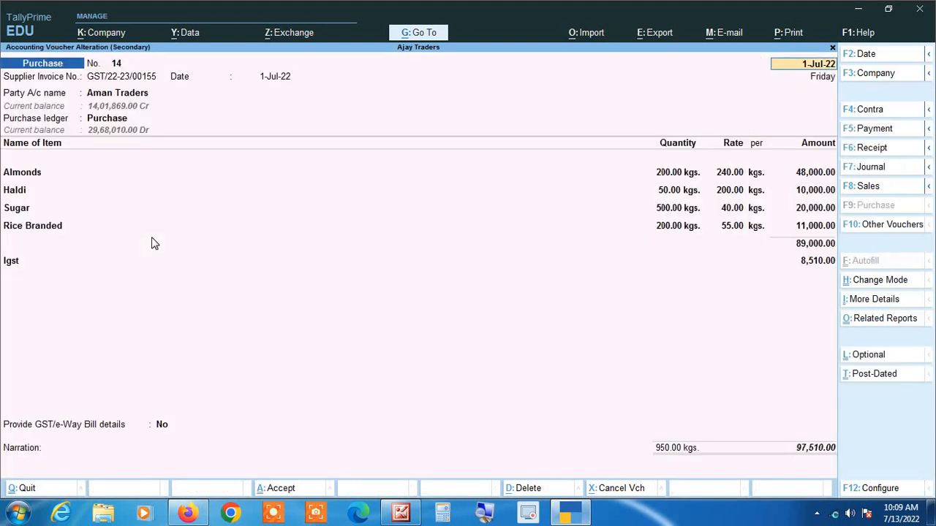
pyautogui.click(18, 472)
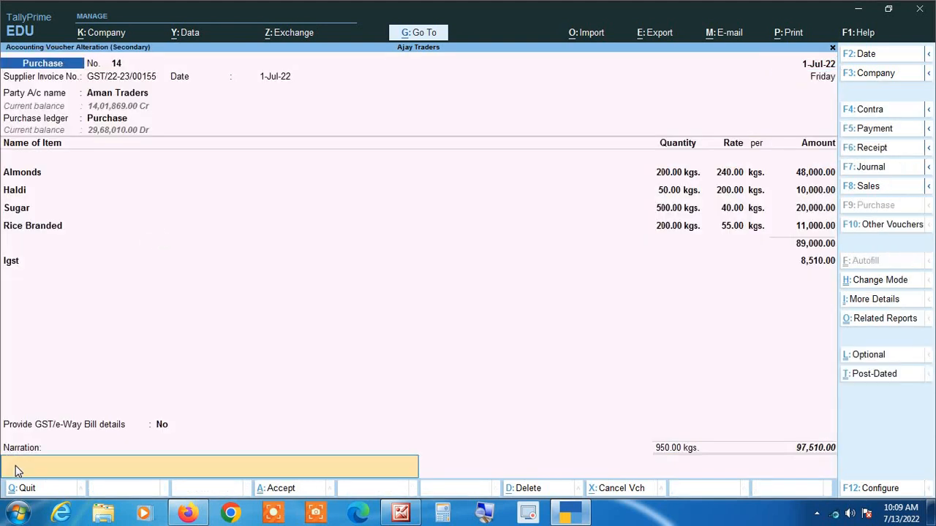
pyautogui.click(488, 515)
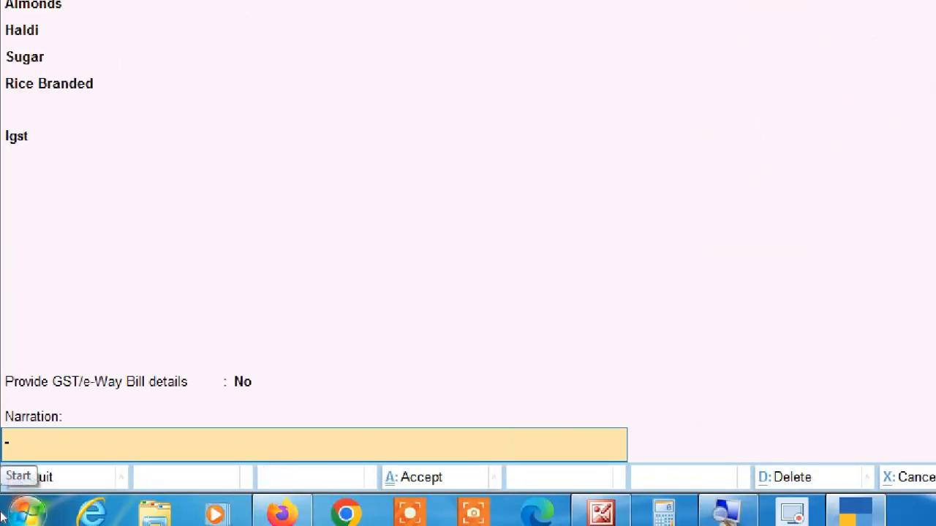
pyautogui.hotkey('ctrl', 'alt', 'v')
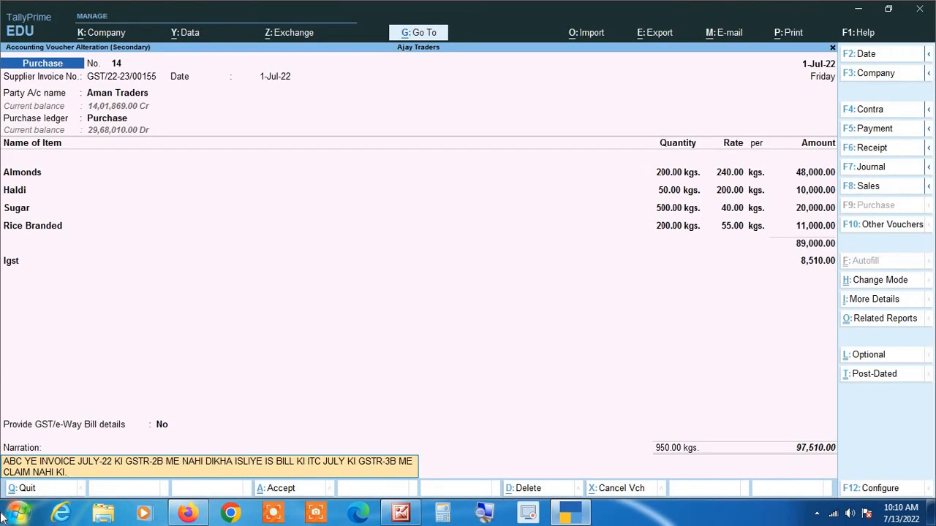
pyautogui.press('Return')
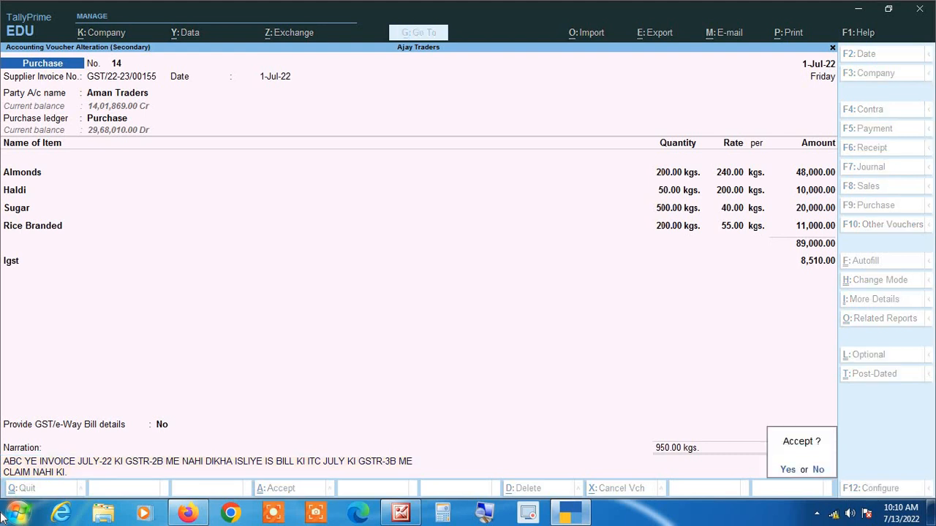
pyautogui.press('Return')
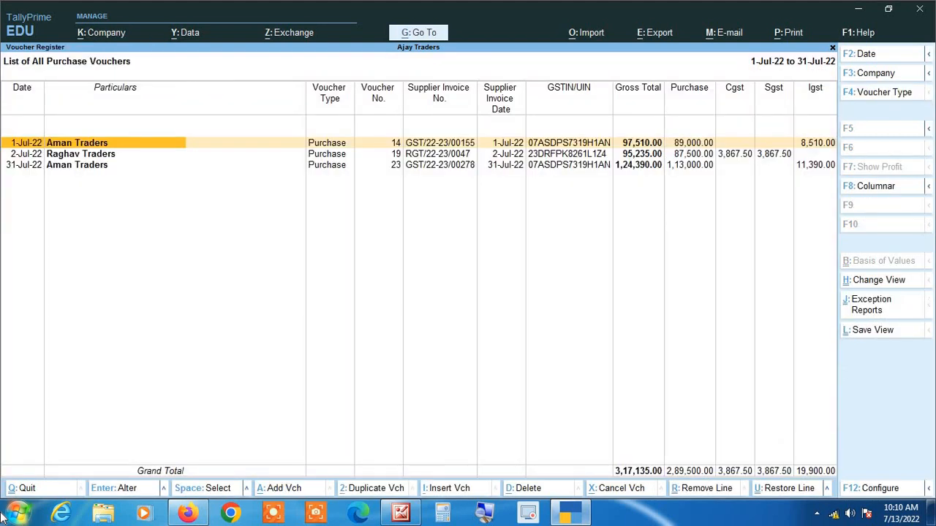
# Save voucher 19 with the narration "ABC YE INVOICE JULY-22 KI GSTR-2B ME NAHI DIKHA ISLIYE IS BILL KI ITC JULY KI GSTR-3B ME CLAIM NAHI KI."
pyautogui.press('Down')
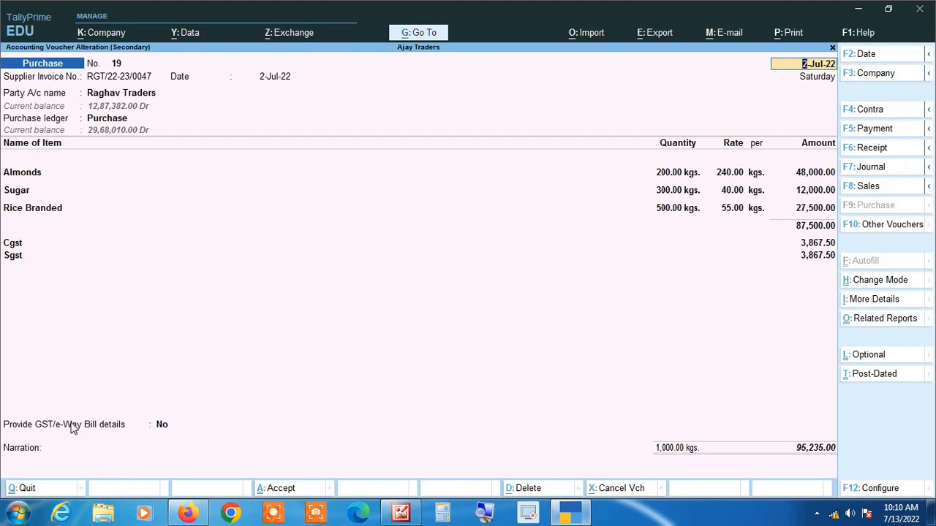
pyautogui.click(21, 474)
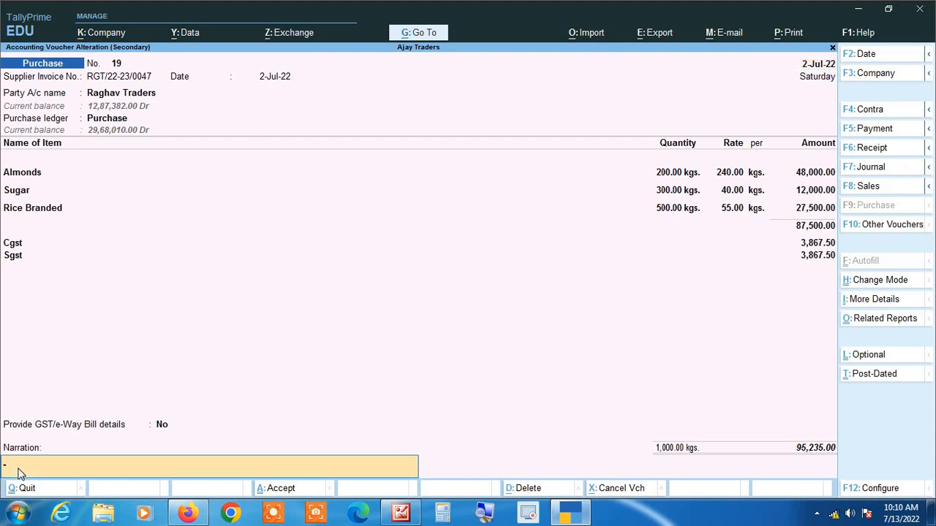
pyautogui.hotkey('ctrl', 'alt', 'v')
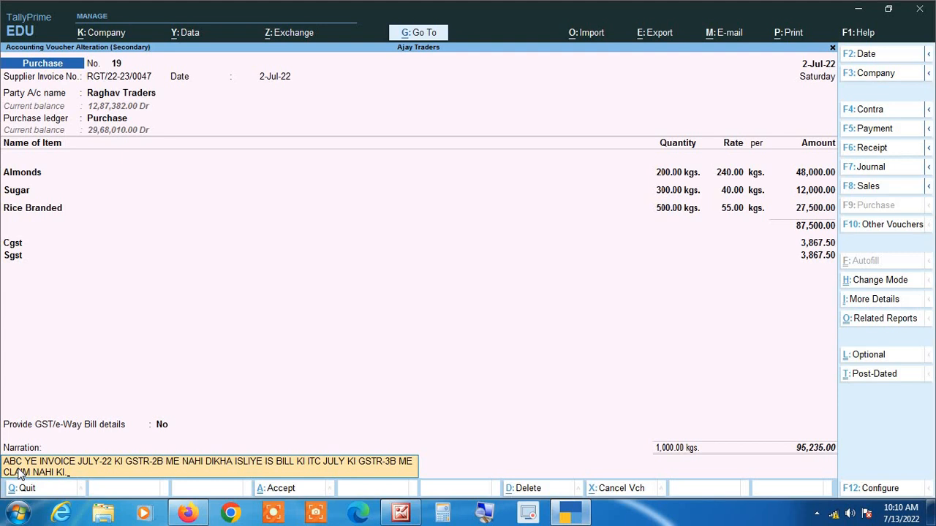
pyautogui.press('Return')
pyautogui.press('Return')
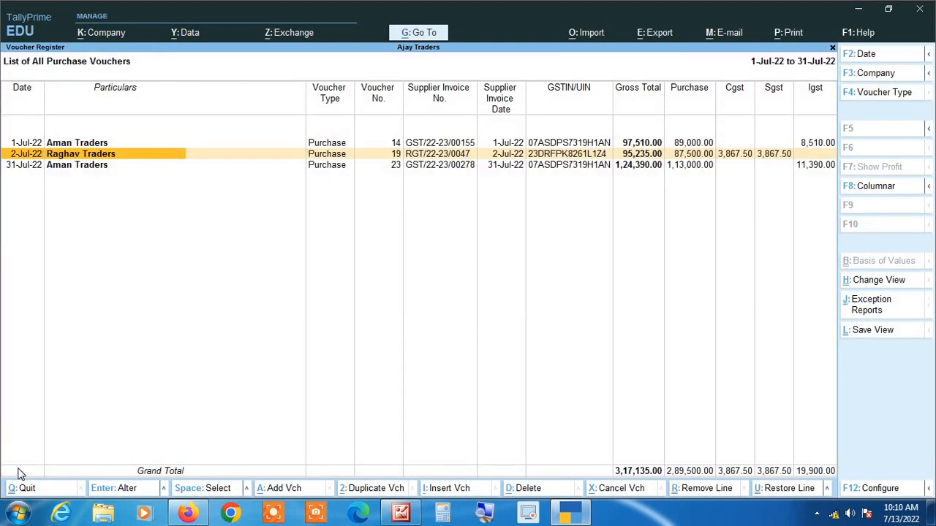
# Save voucher 23 with the narration "ABC YE INVOICE JULY-22 KI GSTR-2B ME NAHI DIKHA ISLIYE IS BILL KI ITC JULY KI GSTR-3B ME CLAIM NAHI KI."
pyautogui.press('Down')
pyautogui.press('Return')
pyautogui.click(20, 473)
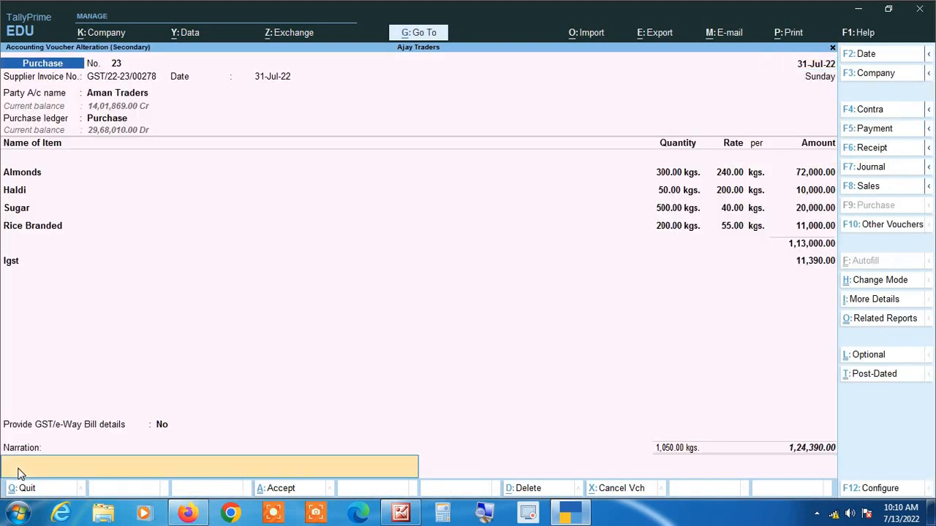
pyautogui.hotkey('ctrl', 'alt', 'v')
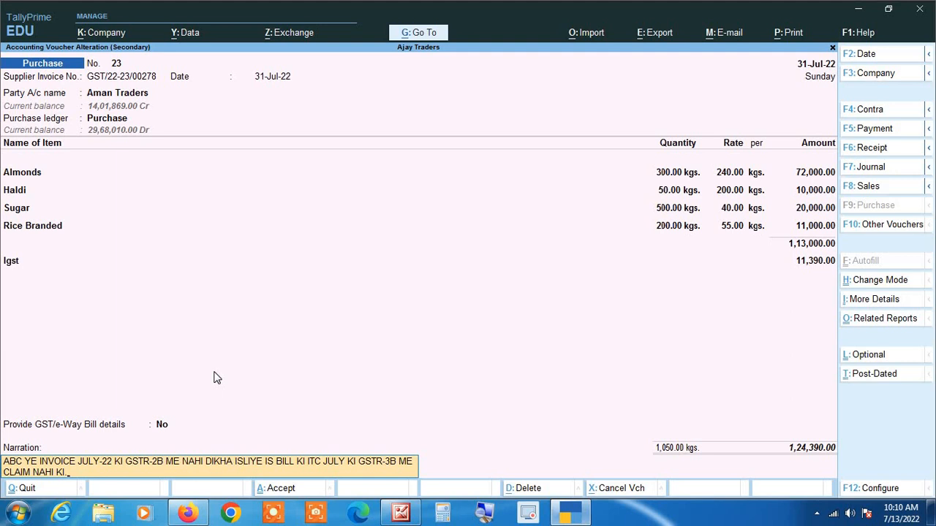
pyautogui.press('Return')
pyautogui.press('Return')
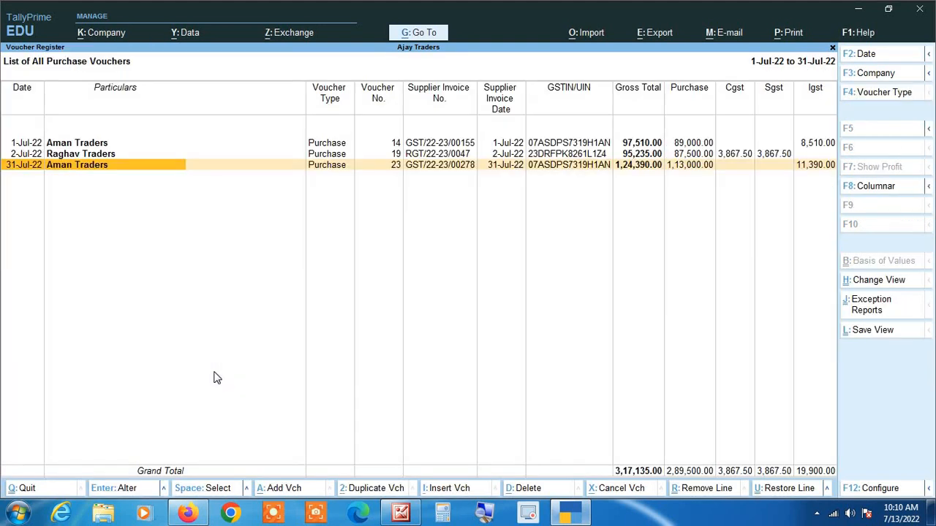
# Leave the July voucher list for the Gateway of Tally and open the Account Books reports
pyautogui.press('Escape')
pyautogui.press('Escape')
pyautogui.press('Escape')
pyautogui.press('Escape')
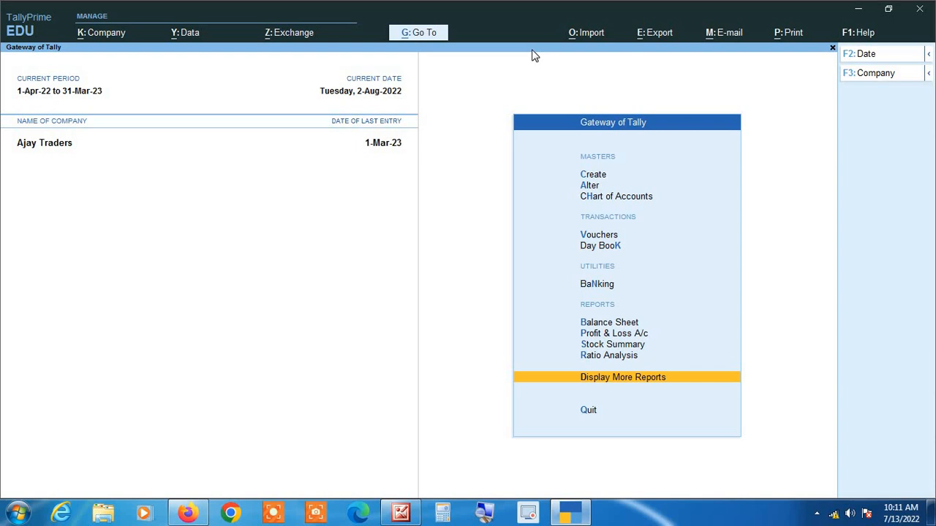
pyautogui.press('Return')
pyautogui.press('Down')
pyautogui.press('Down')
pyautogui.press('Down')
pyautogui.press('Down')
pyautogui.press('Return')
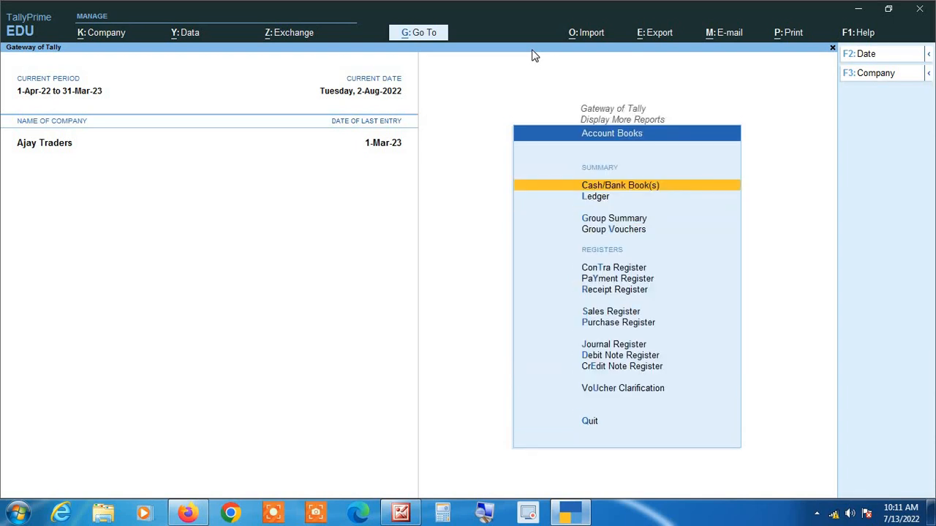
# Open the Purchase Register from the Account Books
pyautogui.press('Down')
pyautogui.press('Down')
pyautogui.press('Down')
pyautogui.press('Down')
pyautogui.press('Down')
pyautogui.press('Down')
pyautogui.press('Down')
pyautogui.press('Down')
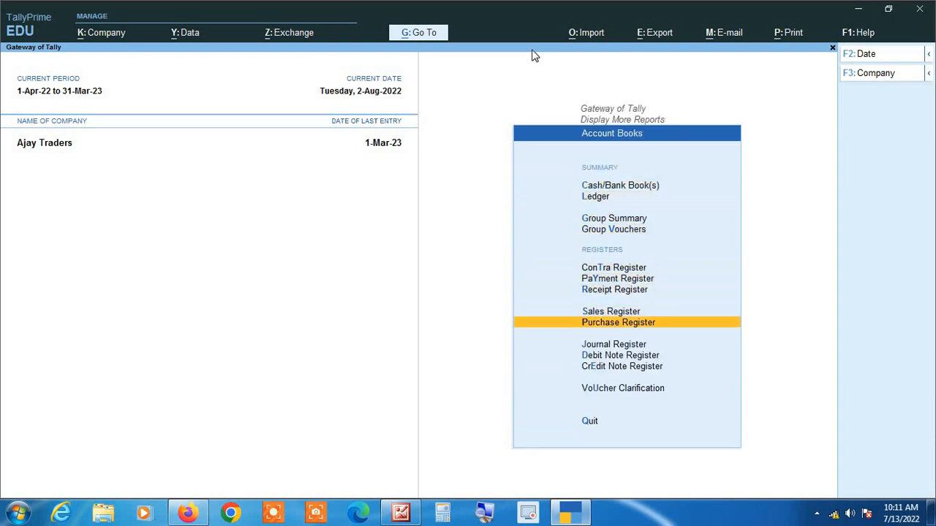
pyautogui.press('Return')
# Open the July list of purchase vouchers from the monthly Purchase Register
pyautogui.press('Up')
pyautogui.press('Up')
pyautogui.press('Up')
pyautogui.press('Up')
pyautogui.press('Up')
pyautogui.press('Up')
pyautogui.press('Up')
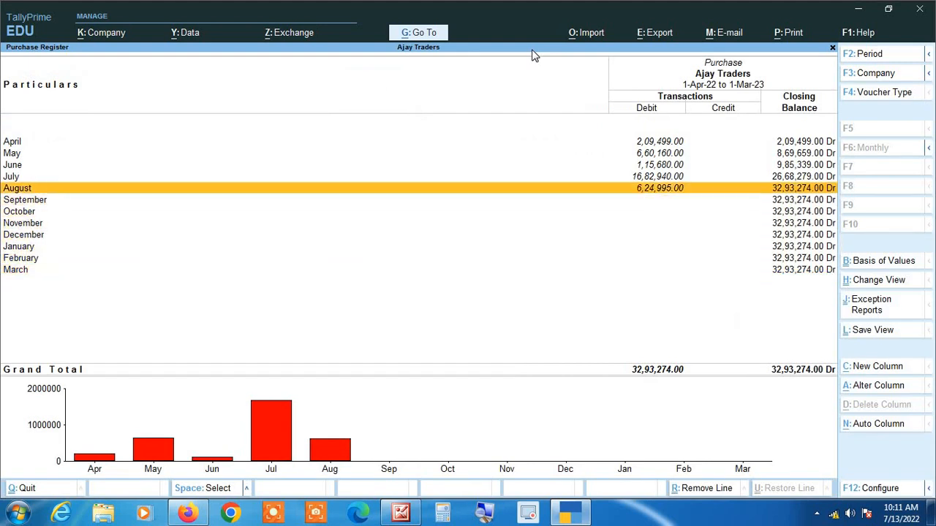
pyautogui.press('Up')
pyautogui.press('Return')
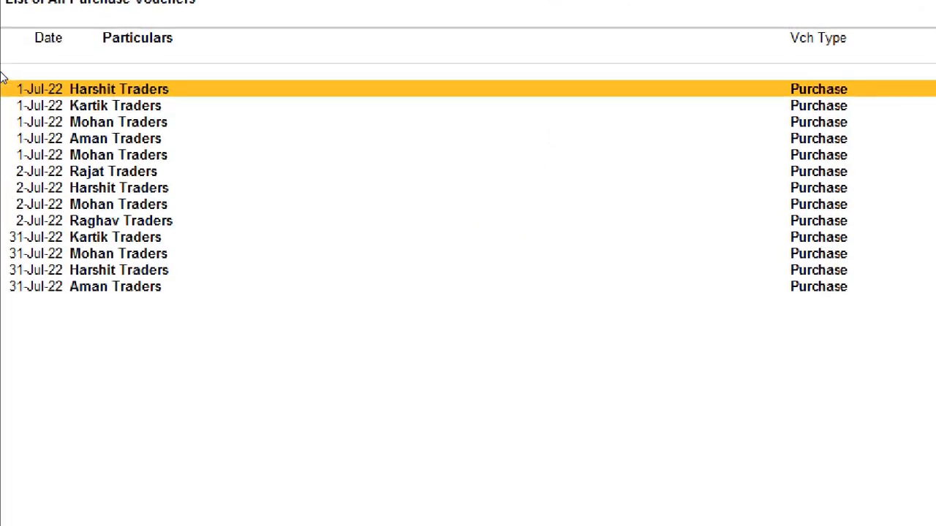
# Look through the full July purchase voucher list, including the Aman Traders and Raghav Traders entries
pyautogui.press('Down')
pyautogui.press('Down')
pyautogui.press('Down')
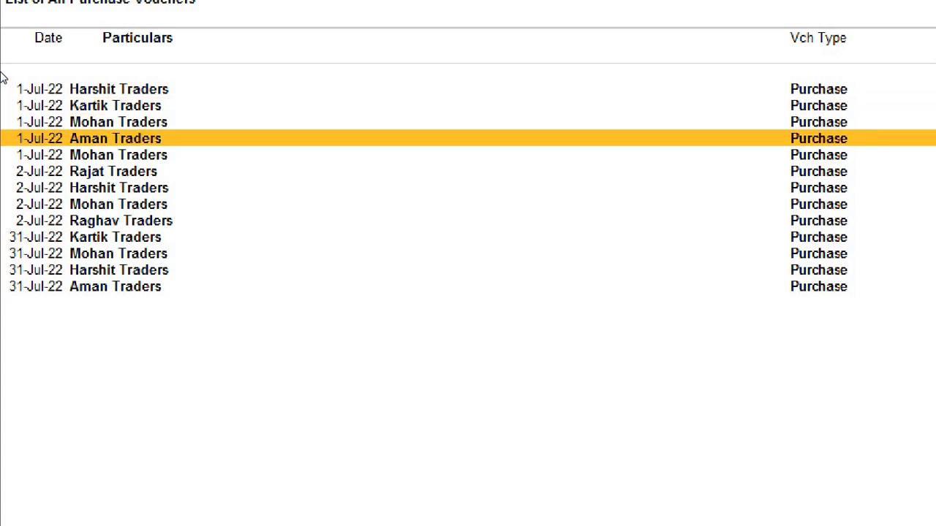
pyautogui.press('Down')
pyautogui.press('Down')
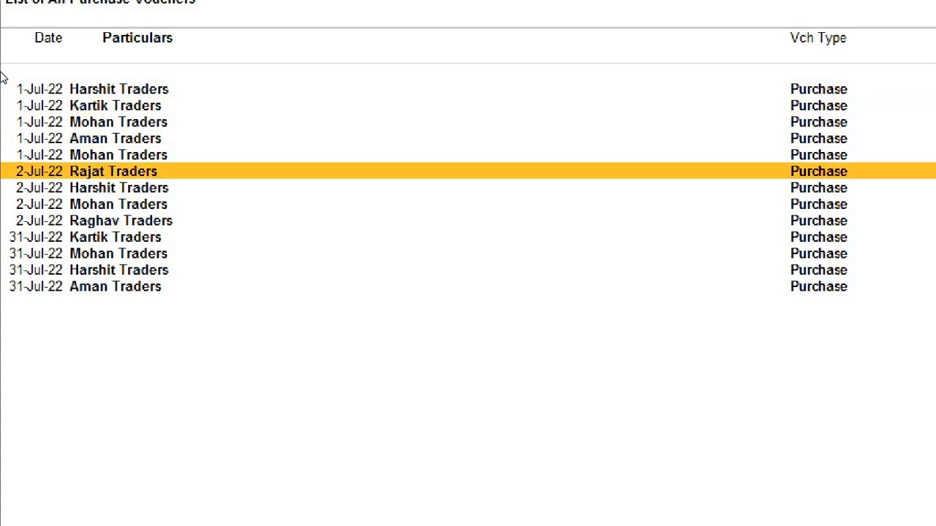
pyautogui.press('Down')
pyautogui.press('Down')
pyautogui.press('Down')
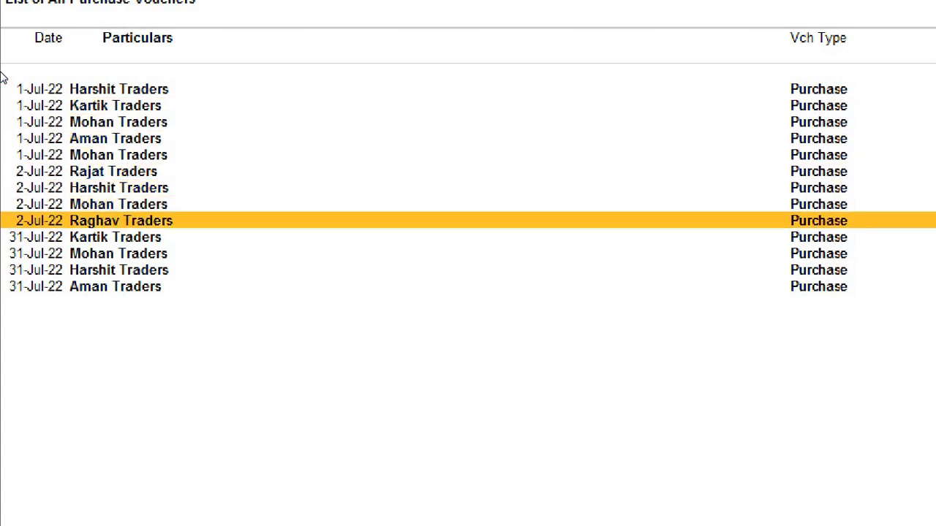
pyautogui.press('Down')
pyautogui.press('Down')
pyautogui.press('Down')
pyautogui.press('Down')
pyautogui.press('Up')
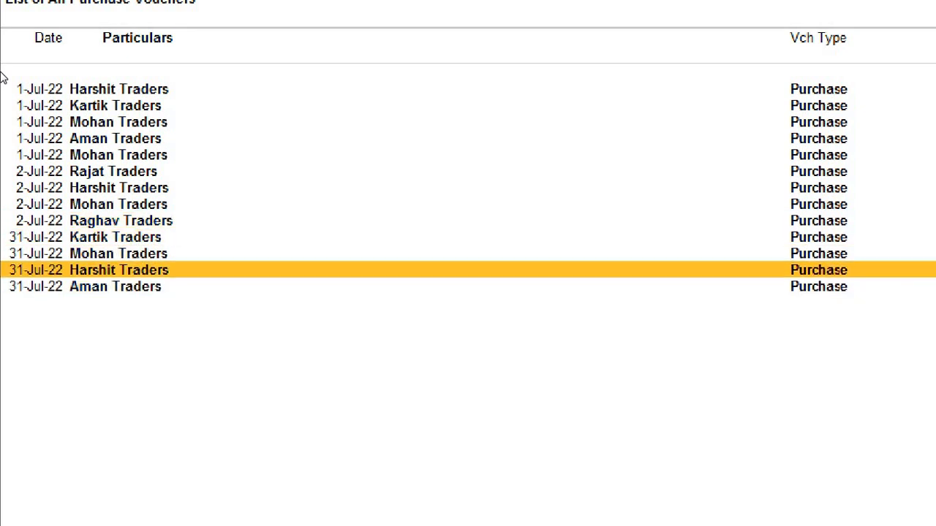
pyautogui.press('Up')
pyautogui.press('Up')
pyautogui.press('Up')
pyautogui.press('Up')
pyautogui.press('Up')
pyautogui.press('Up')
pyautogui.press('Up')
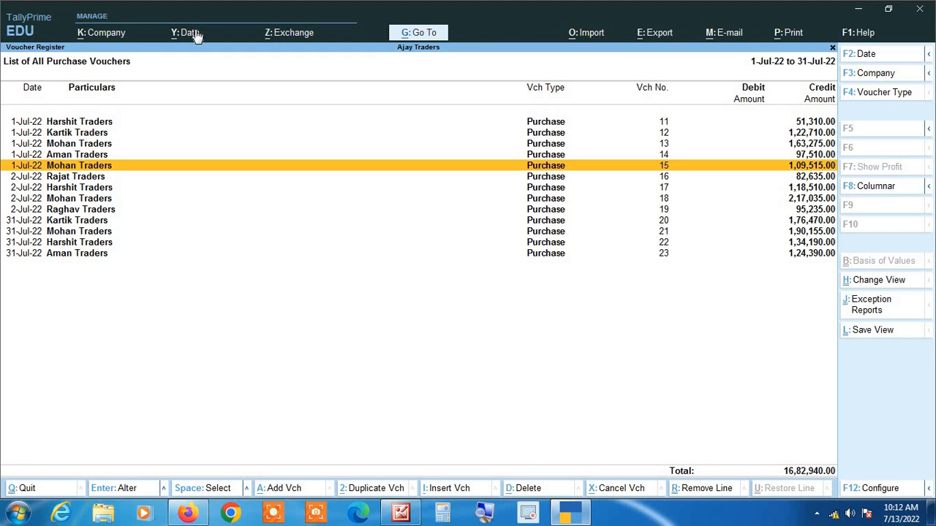
pyautogui.press('F12')
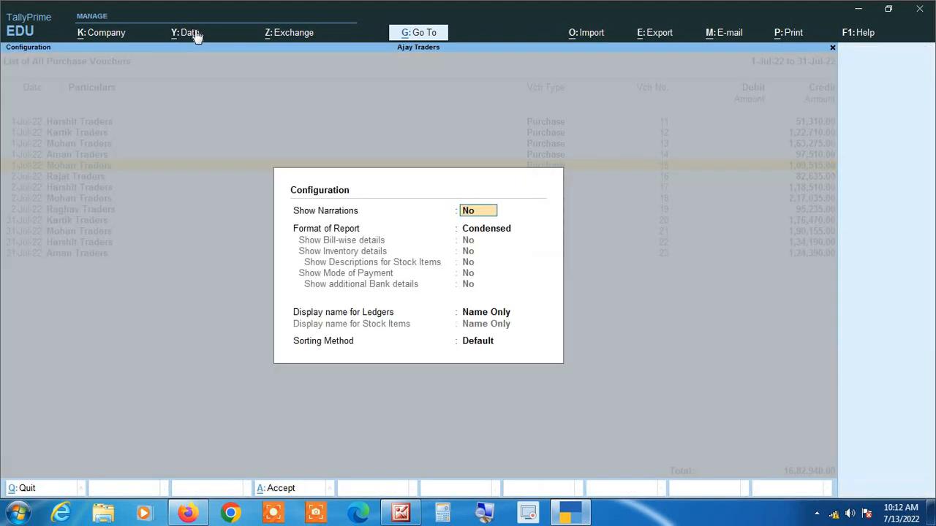
pyautogui.press('BackSpace')
pyautogui.press('Escape')
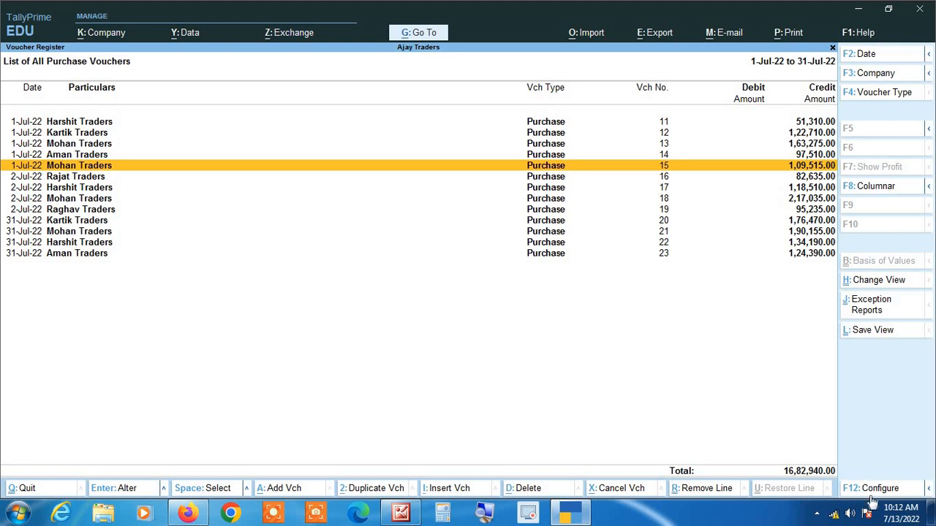
# View the Range of Information filter for the July purchase vouchers and leave it without setting a condition
pyautogui.click(930, 494)
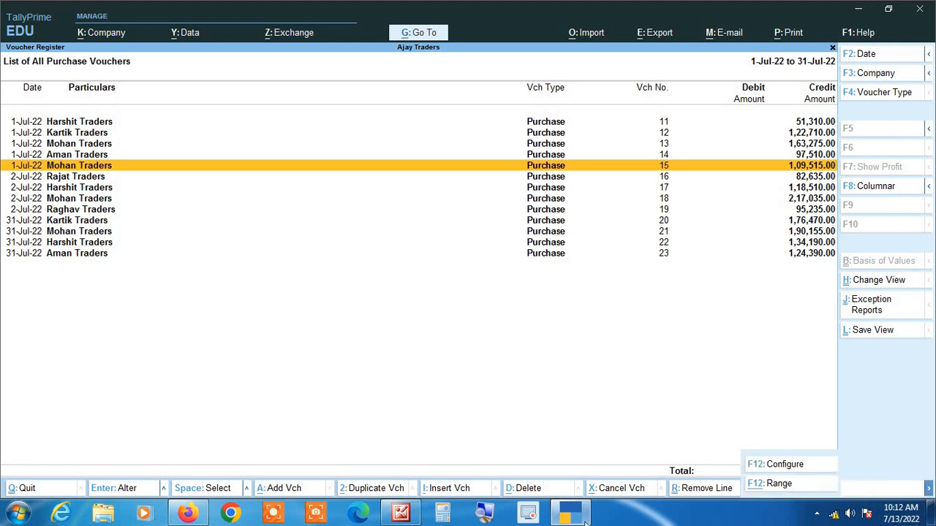
pyautogui.click(486, 515)
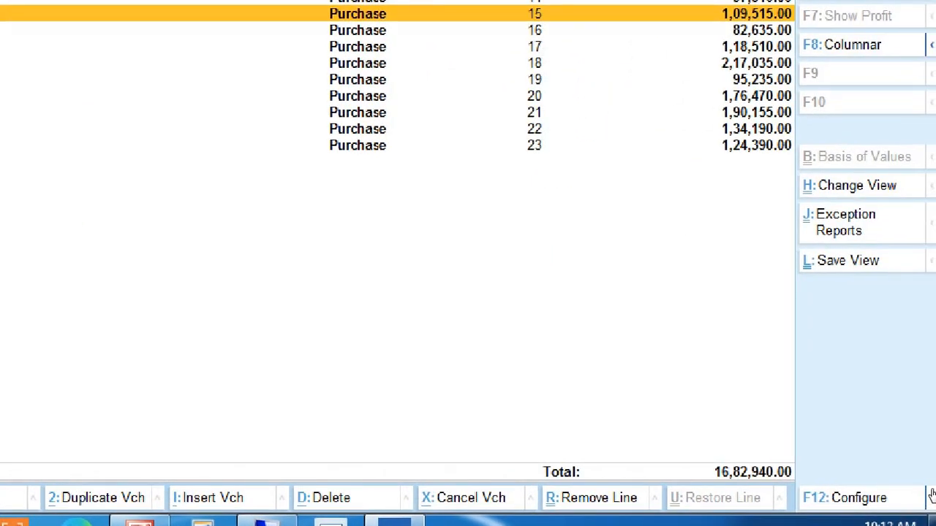
pyautogui.click(927, 496)
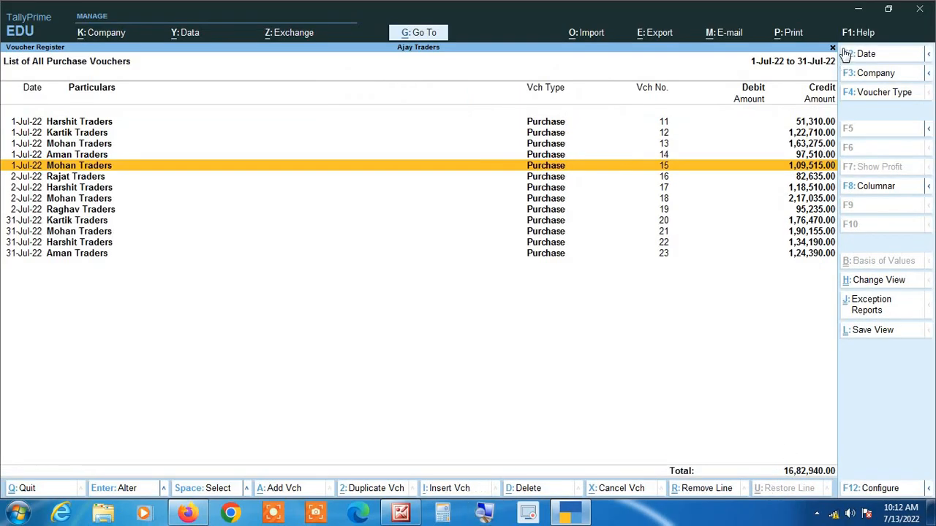
pyautogui.hotkey('alt', 'F12')
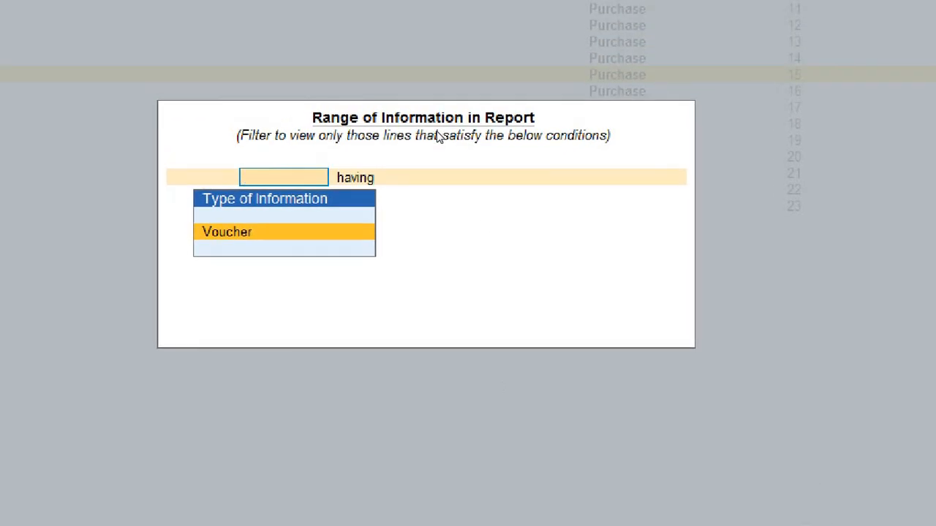
pyautogui.press('Escape')
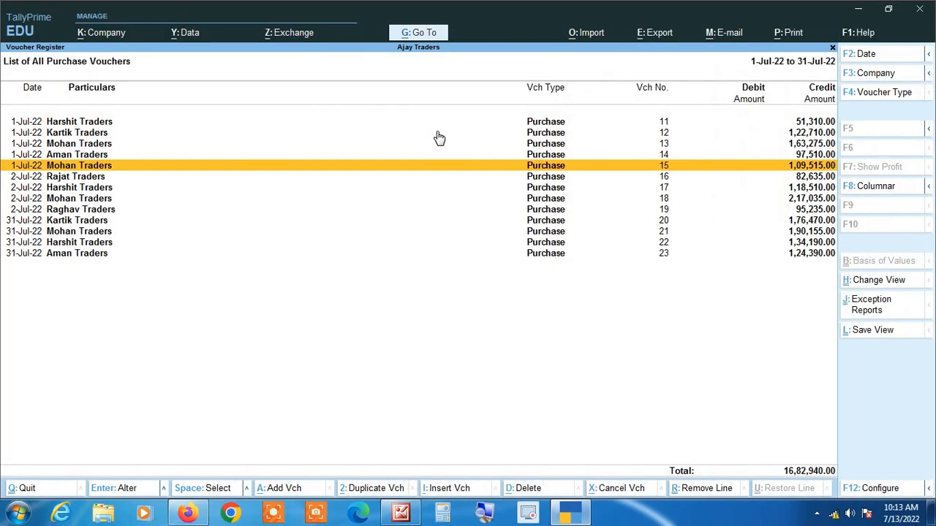
# Go back to the monthly Purchase Register and open April's list of purchase vouchers
pyautogui.press('Escape')
pyautogui.press('Up')
pyautogui.press('Up')
pyautogui.press('Up')
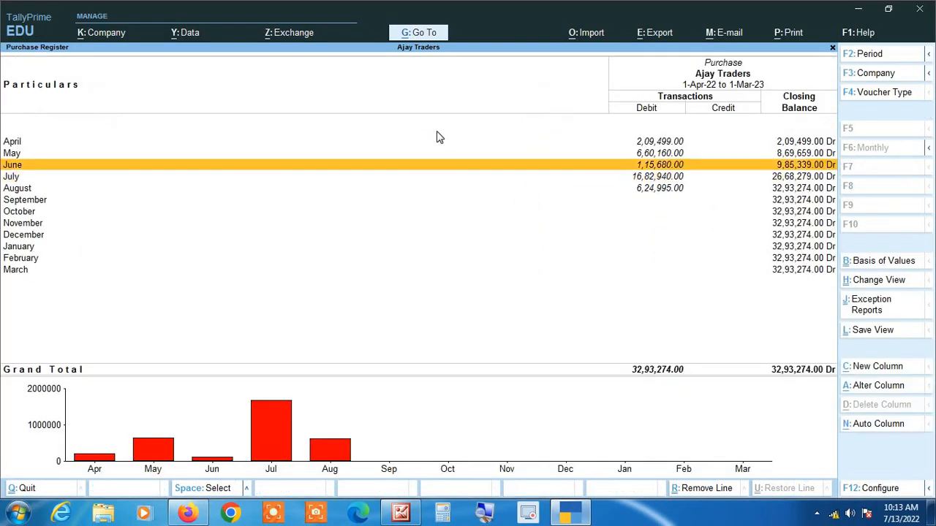
pyautogui.press('Return')
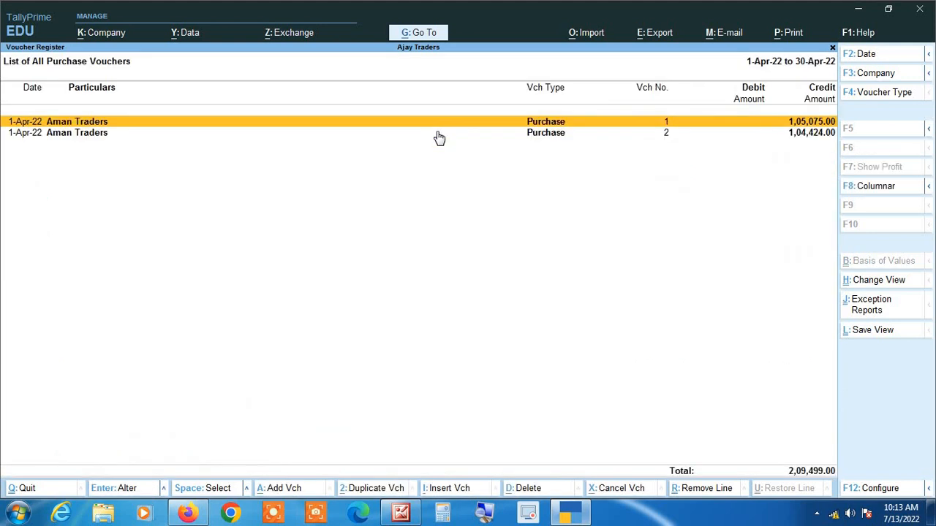
# Change the purchase voucher list's period to 1-Apr-22 to 1-Mar-23 by leaving both From and To blank
pyautogui.hotkey('alt', 'F2')
pyautogui.press('BackSpace')
pyautogui.press('Return')
pyautogui.press('BackSpace')
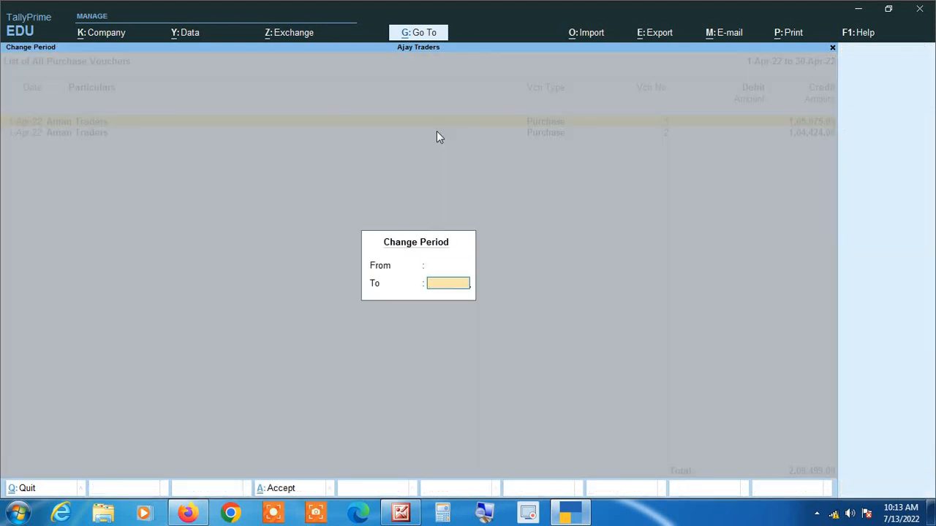
pyautogui.press('Return')
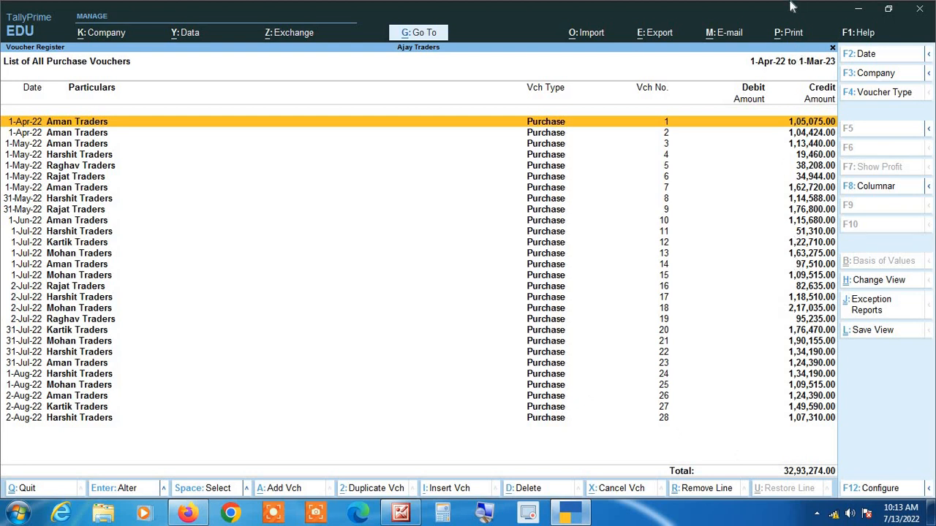
# Filter the purchase voucher list to show only vouchers having a Narration starting with ABC
pyautogui.hotkey('ctrl', 'F12')
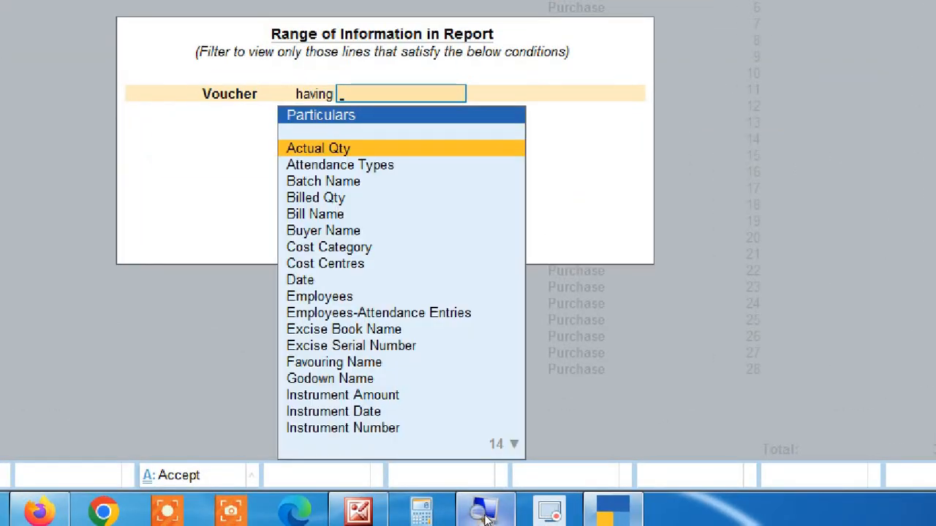
pyautogui.write('NAR')
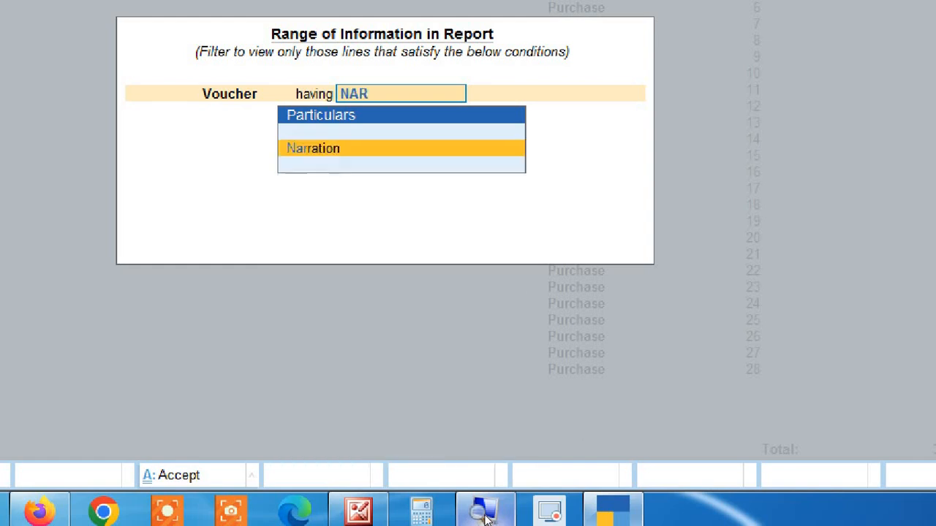
pyautogui.press('Return')
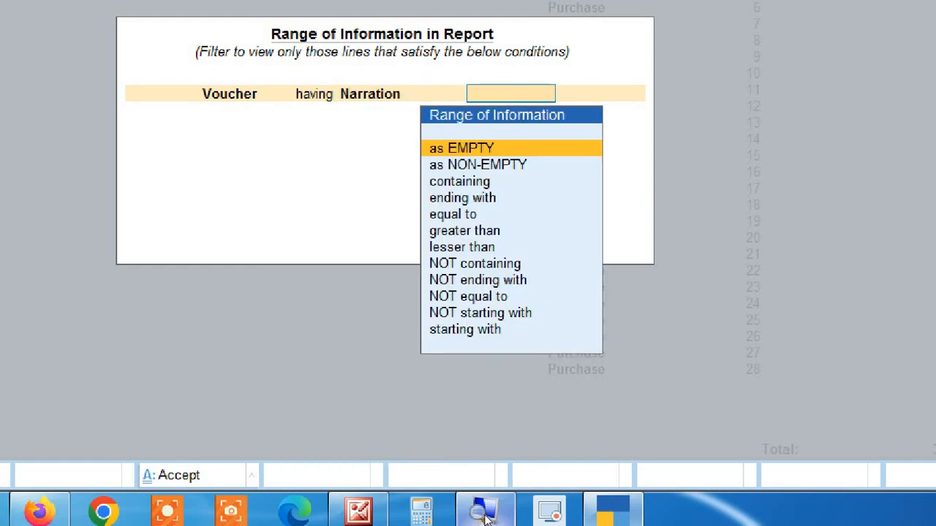
pyautogui.press('Down')
pyautogui.press('Down')
pyautogui.press('Down')
pyautogui.press('Down')
pyautogui.press('Down')
pyautogui.press('Down')
pyautogui.press('Down')
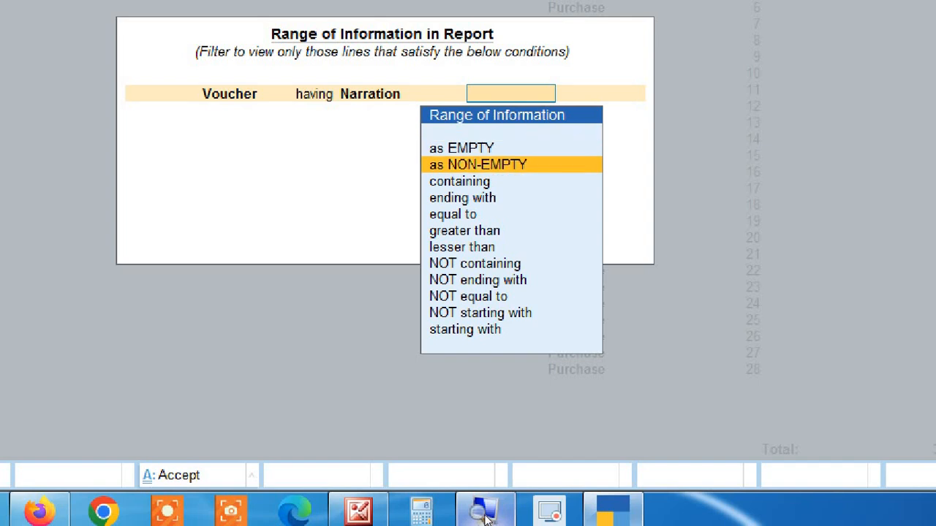
pyautogui.press('Down')
pyautogui.press('Down')
pyautogui.press('Down')
pyautogui.press('Down')
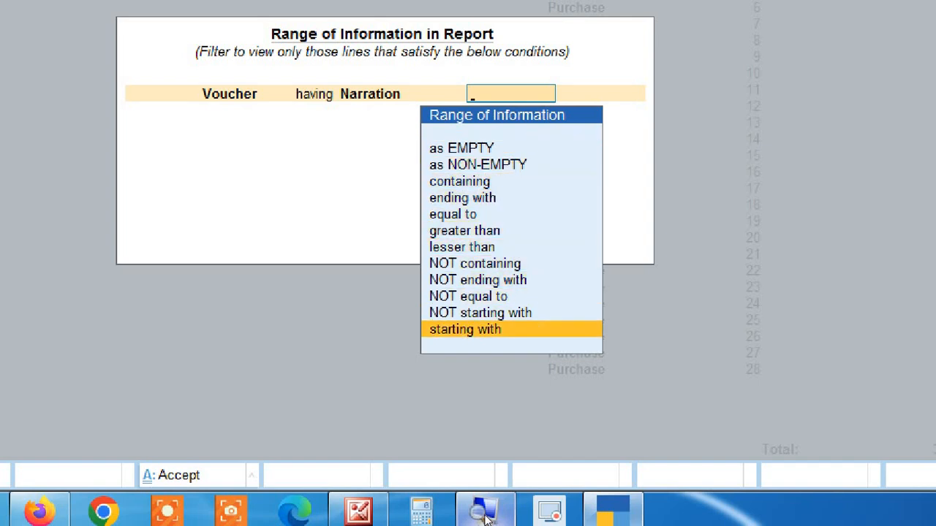
pyautogui.press('Return')
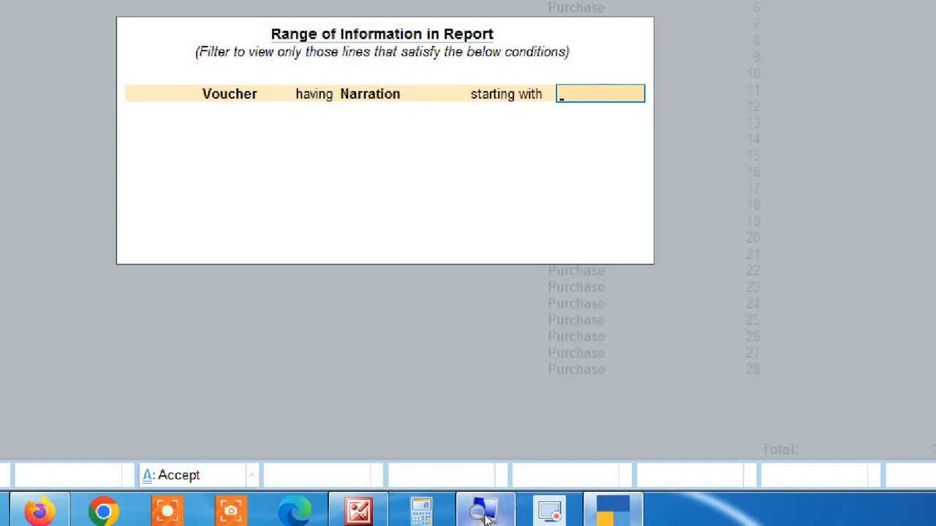
pyautogui.write('ABC')
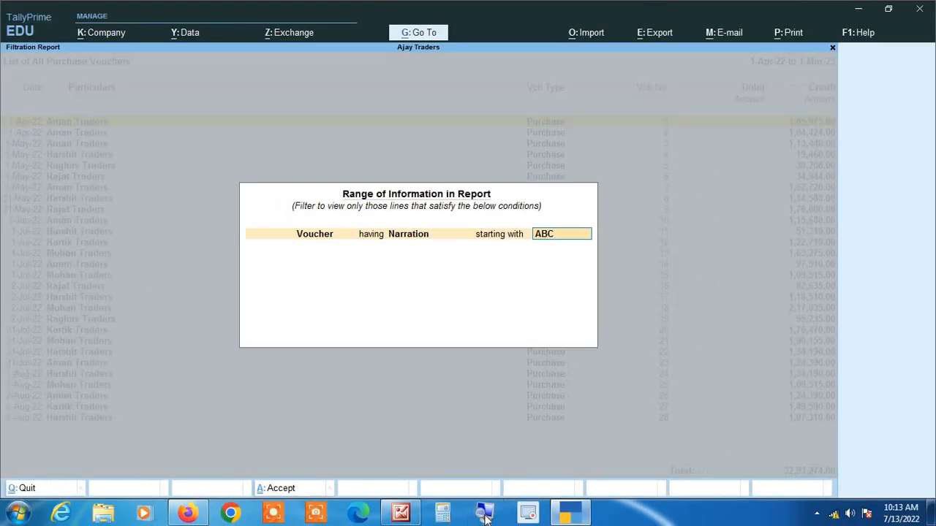
pyautogui.press('Return')
pyautogui.press('Return')
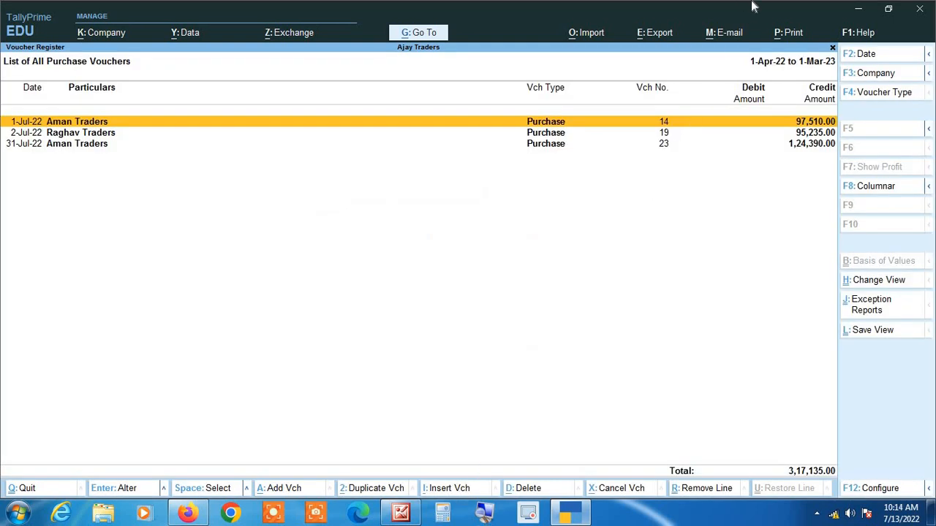
# Open each of the three filtered vouchers from Aman Traders and Raghav Traders to read its narration, leaving them unaltered
pyautogui.press('Return')
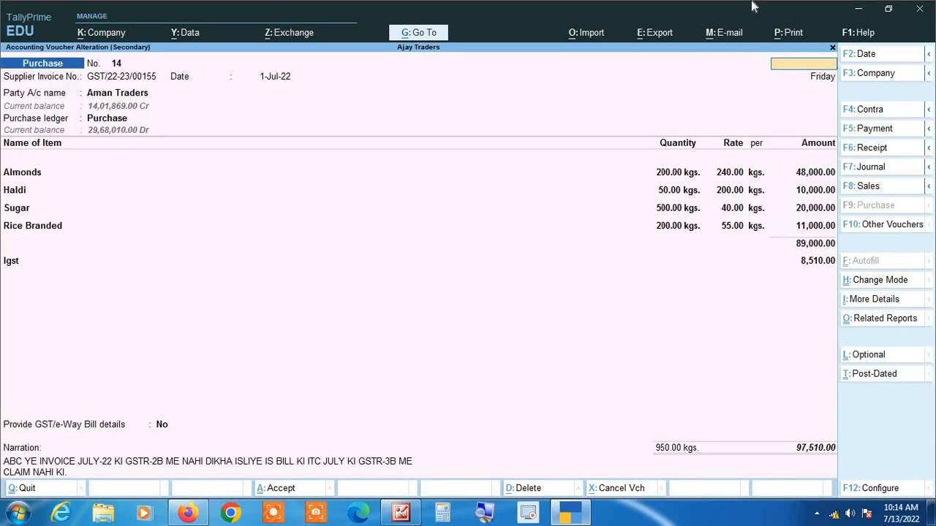
pyautogui.press('Escape')
pyautogui.press('y')
pyautogui.press('Down')
pyautogui.press('Return')
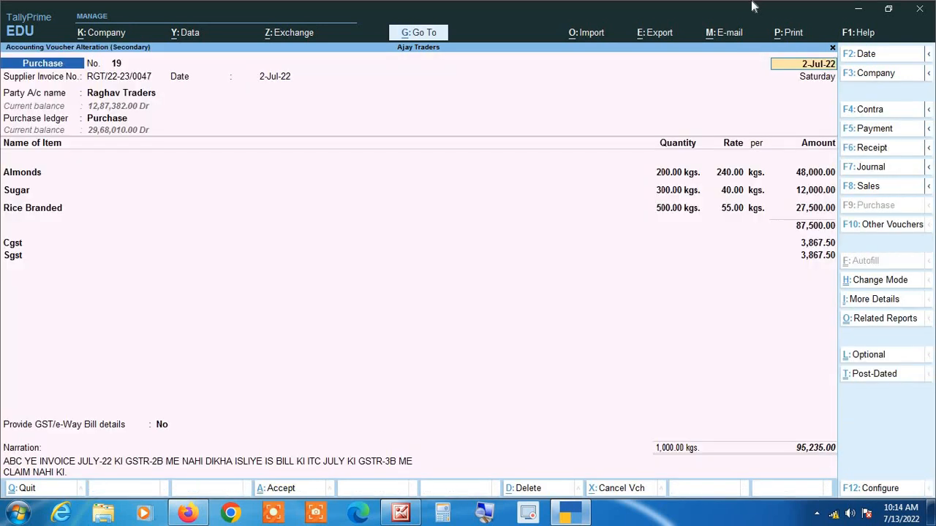
pyautogui.press('Escape')
pyautogui.press('Down')
pyautogui.press('Return')
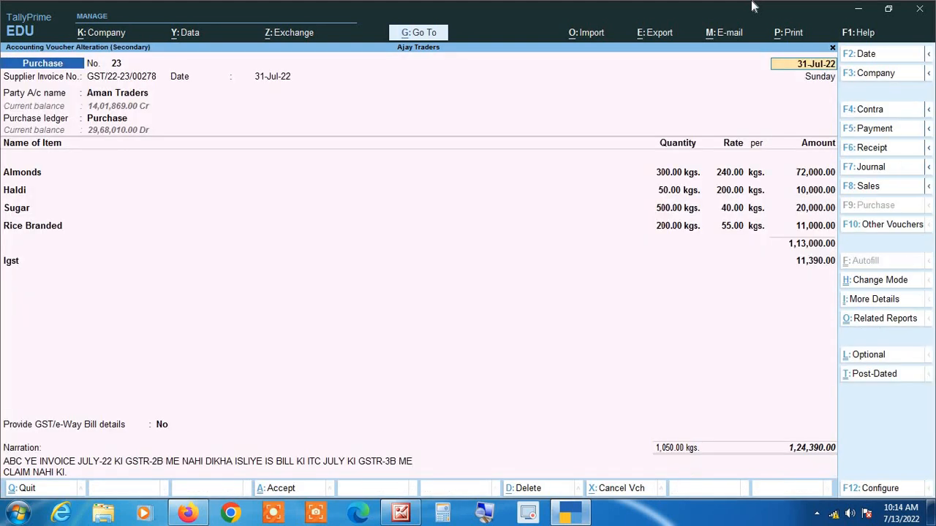
pyautogui.press('Escape')
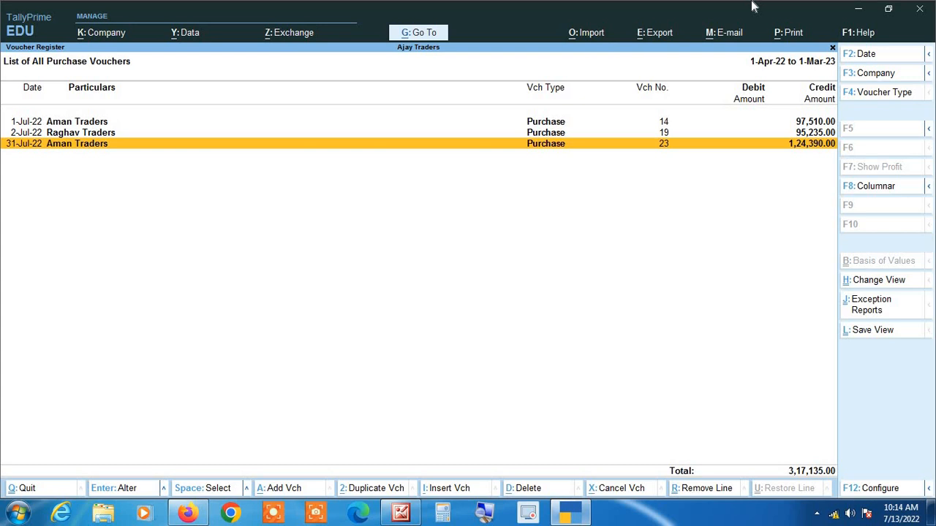
# Change the voucher date of the 1-Jul-22 Aman Traders purchase to 1-Sep-22 and save the voucher
pyautogui.press('Up')
pyautogui.press('Up')
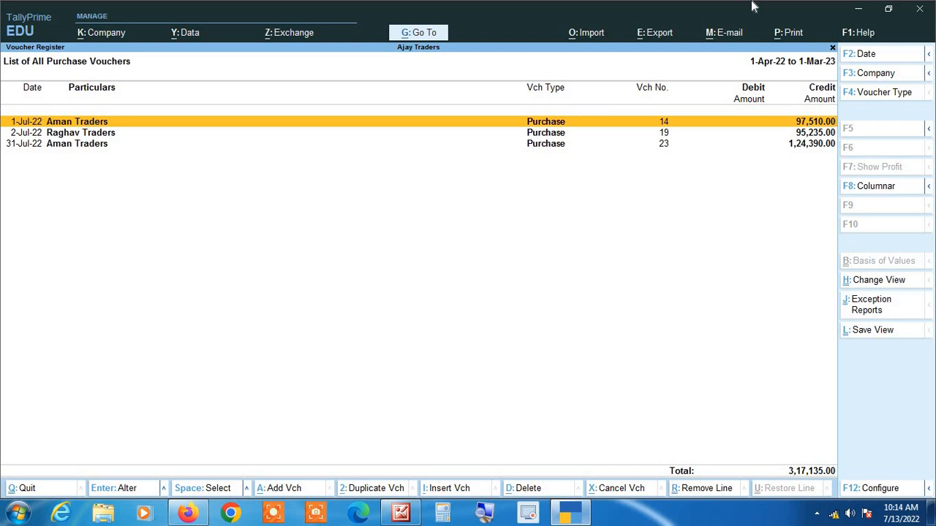
pyautogui.press('Return')
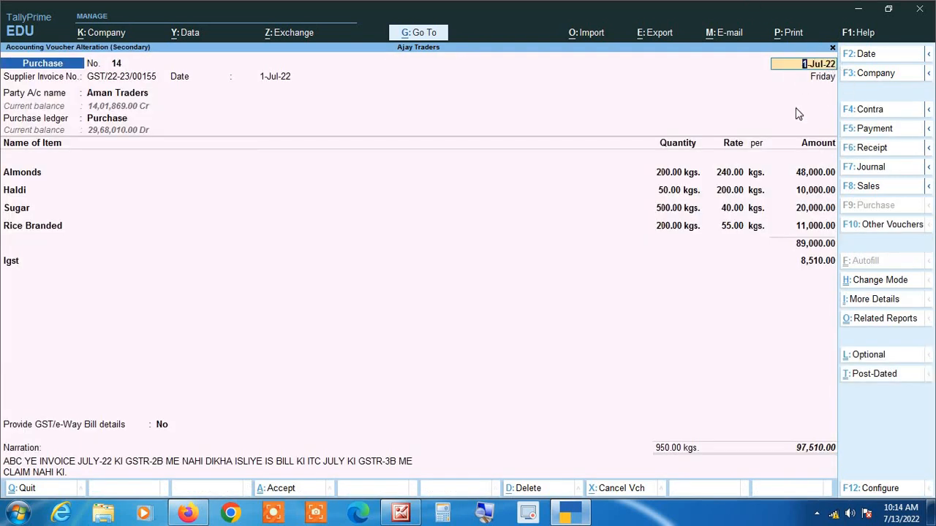
pyautogui.write('1-9')
pyautogui.press('Return')
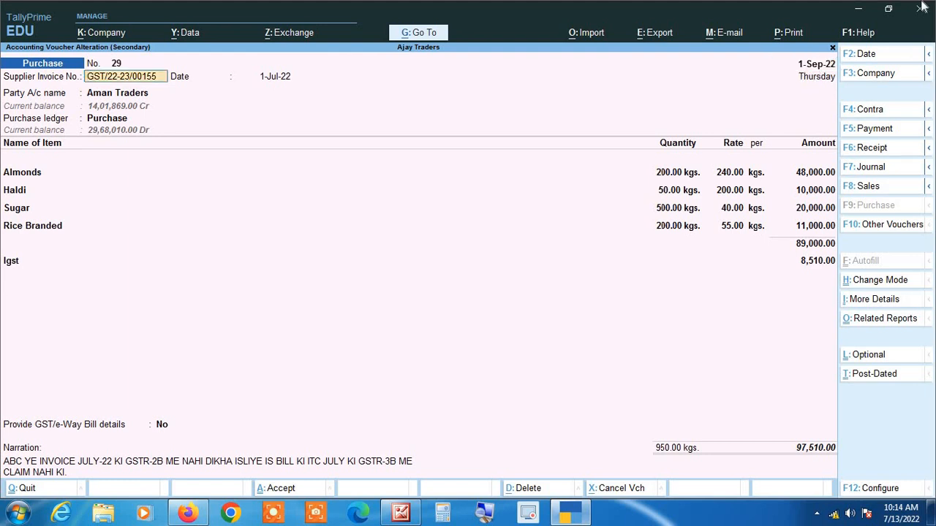
pyautogui.press('Return')
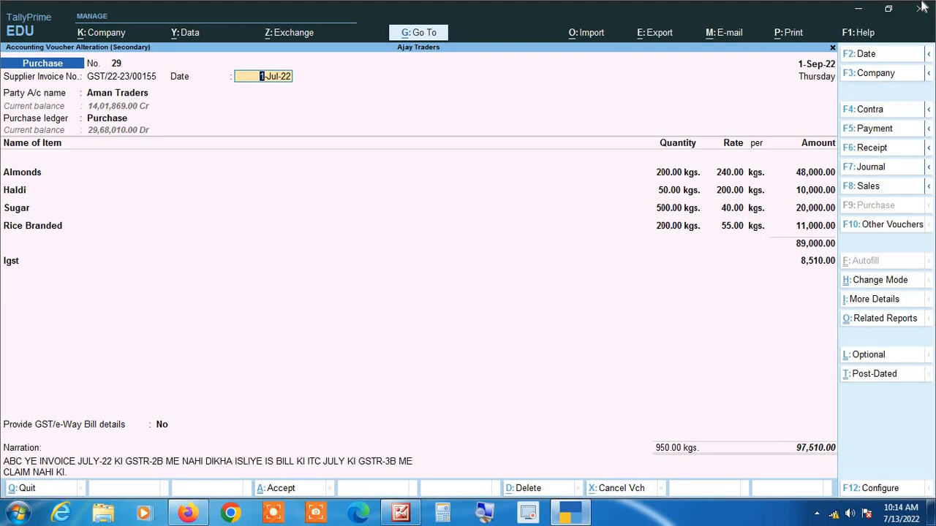
pyautogui.press('ctrl')
pyautogui.press('ctrl')
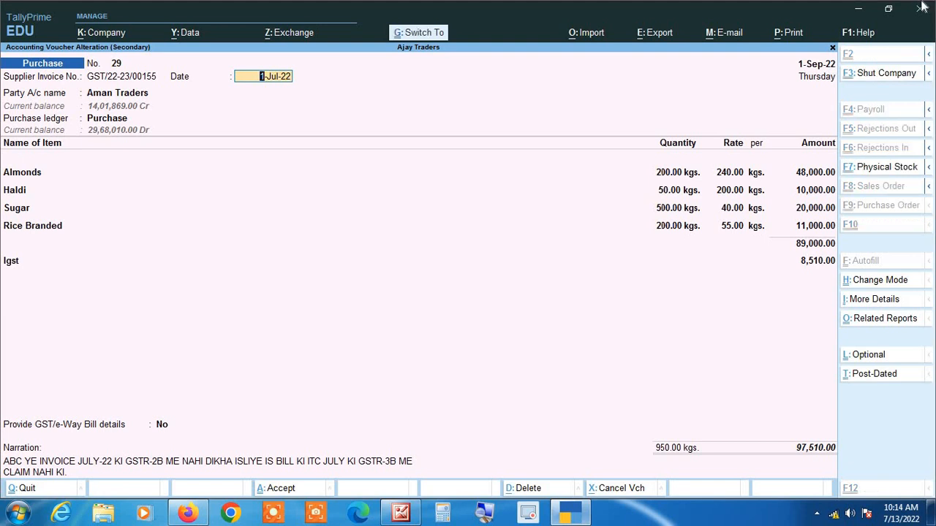
pyautogui.hotkey('ctrl', 'q')
pyautogui.press('Down')
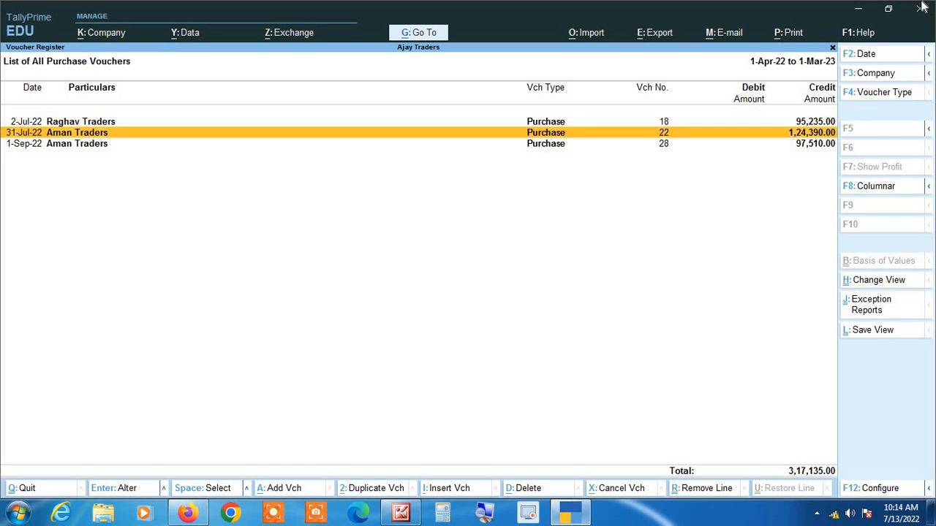
# Change the voucher date of the 2-Jul-22 Raghav Traders purchase to 1-Sep-22 and save the voucher
pyautogui.press('Up')
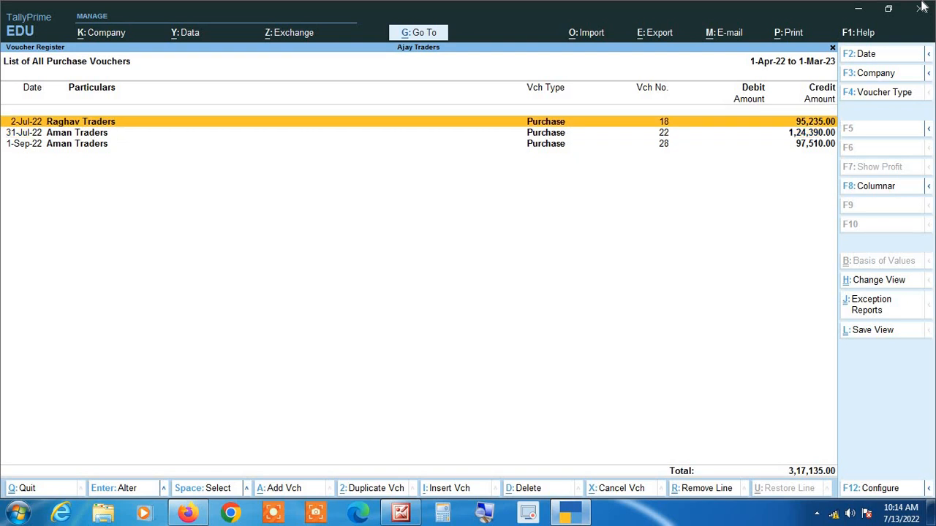
pyautogui.press('Return')
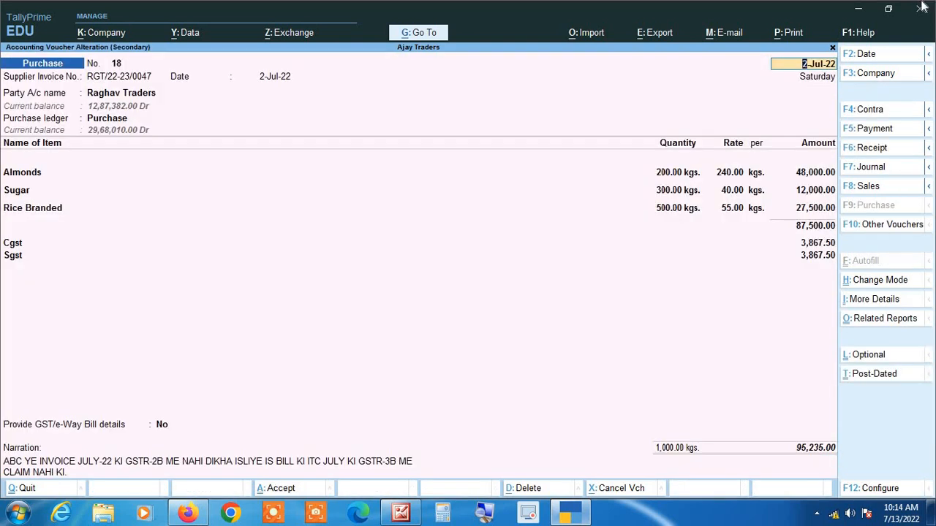
pyautogui.write('1-9')
pyautogui.press('Return')
pyautogui.press('ctrl')
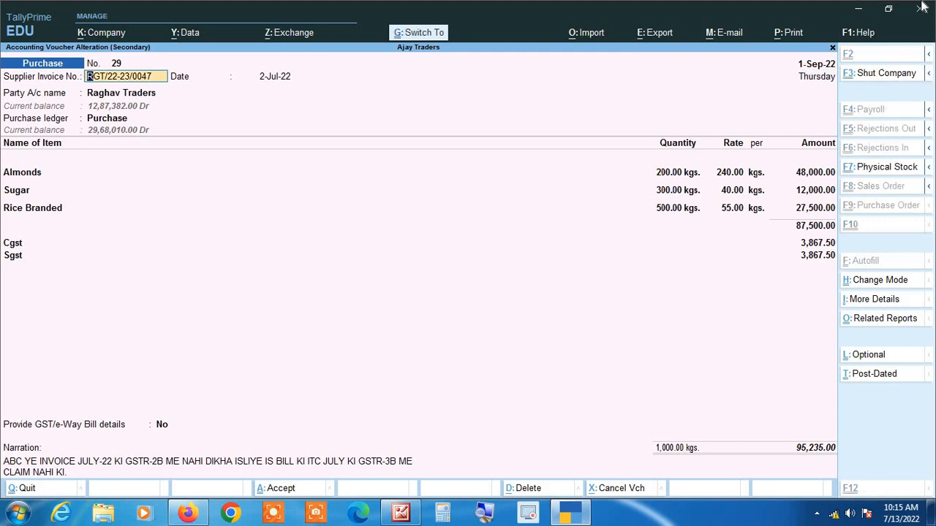
pyautogui.hotkey('ctrl', 'a')
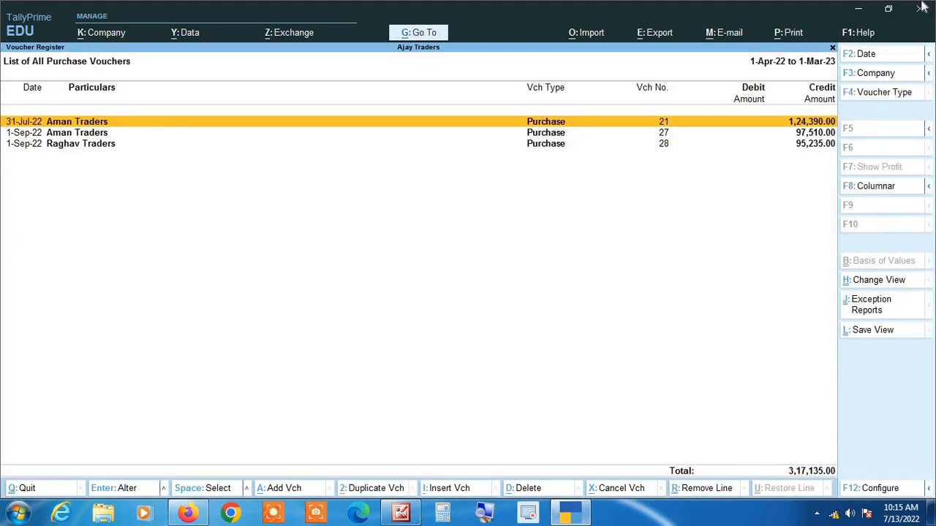
# Change the voucher date of the 31-Jul-22 Aman Traders purchase to 1-Sep-22 and save the voucher
pyautogui.press('Return')
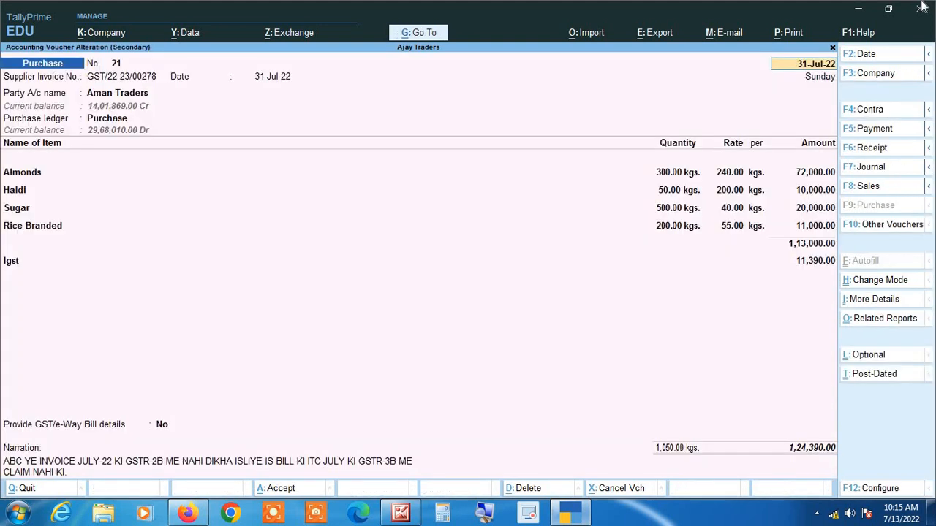
pyautogui.write('1 9')
pyautogui.press('Return')
pyautogui.press('ctrl')
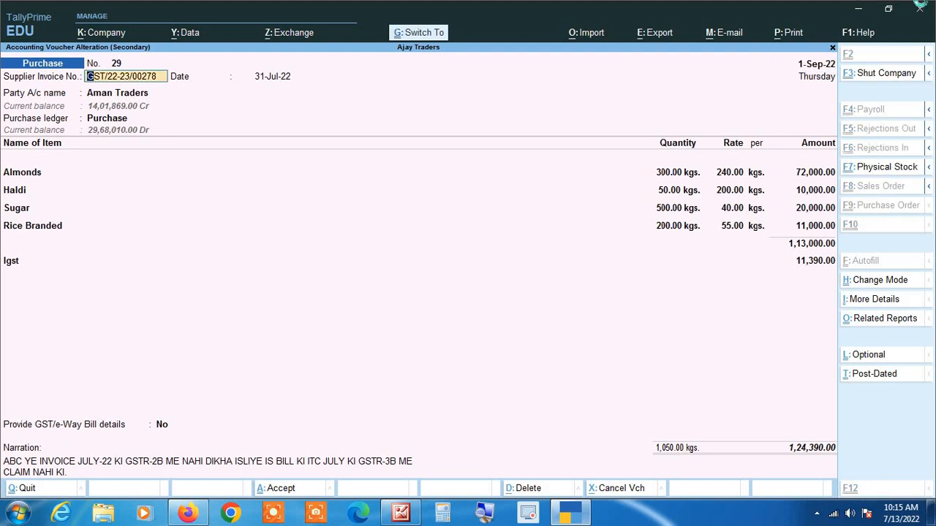
pyautogui.hotkey('ctrl', 'a')
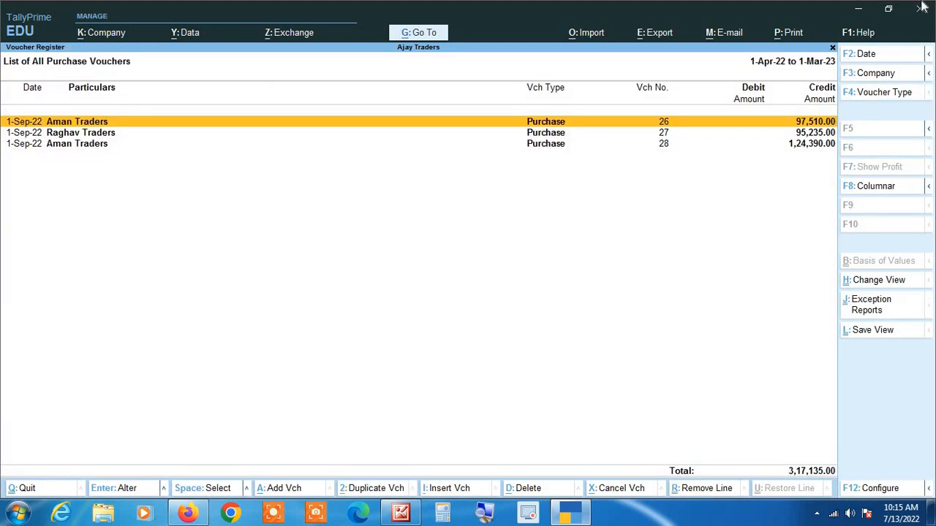
# Go back to the monthly Purchase Register and open July's list of purchase vouchers
pyautogui.press('Escape')
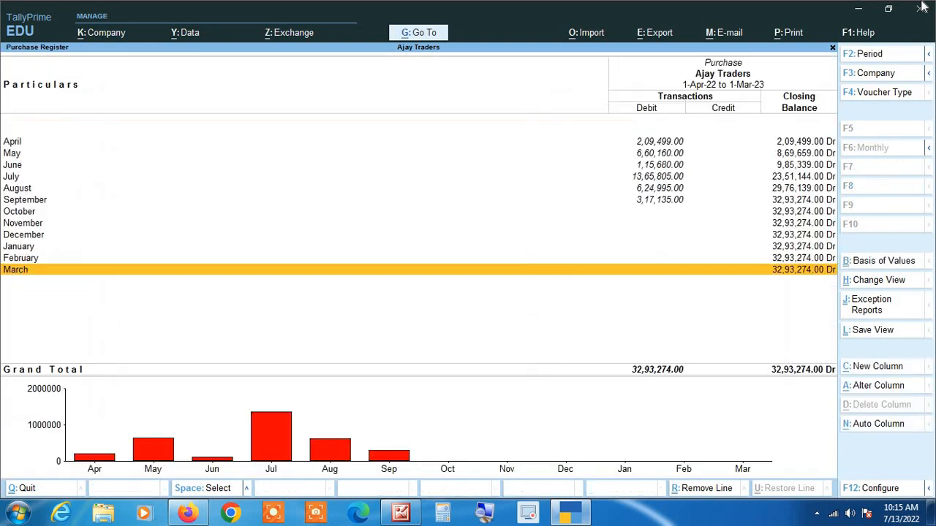
pyautogui.press('Up')
pyautogui.press('Up')
pyautogui.press('Up')
pyautogui.press('Up')
pyautogui.press('Up')
pyautogui.press('Up')
pyautogui.press('Up')
pyautogui.press('Up')
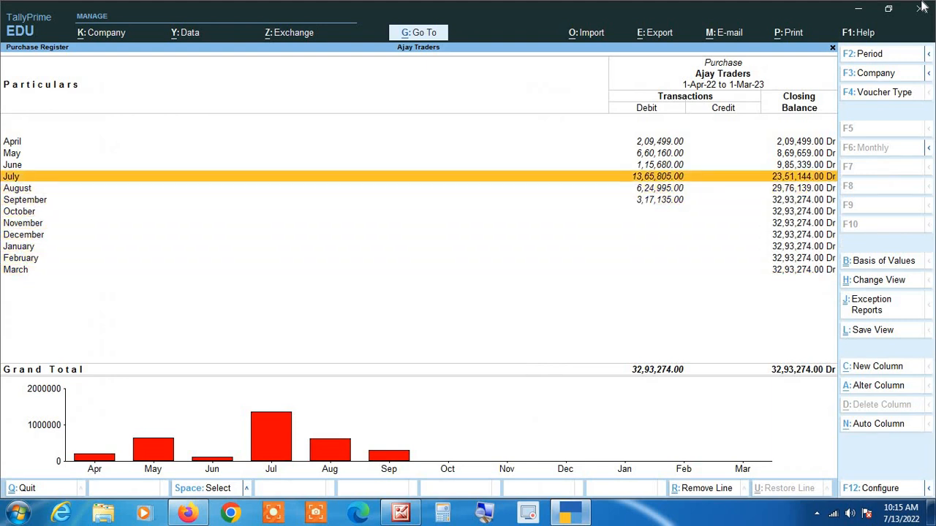
pyautogui.press('Return')
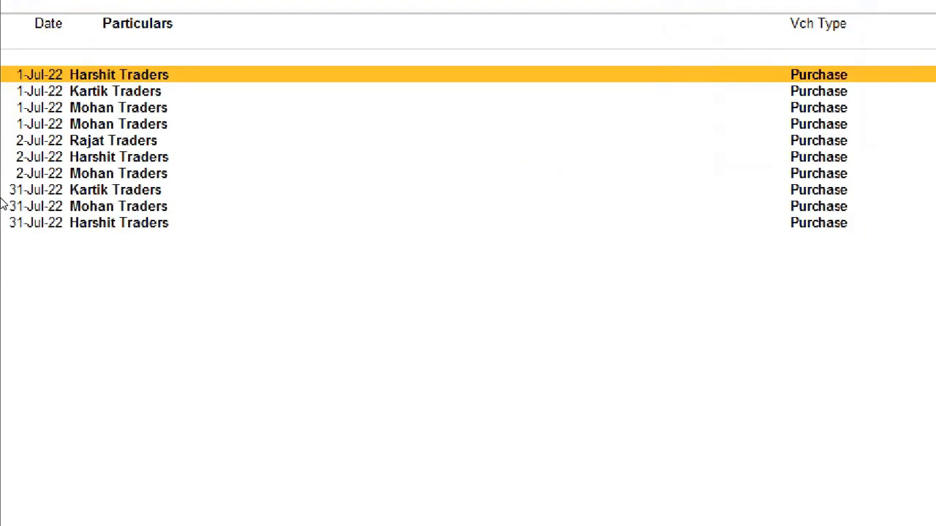
# Look through July's purchase vouchers to check which parties' bills are listed for the month
pyautogui.press('Down')
pyautogui.press('Down')
pyautogui.press('Down')
pyautogui.press('Down')
pyautogui.press('Down')
pyautogui.press('Down')
pyautogui.press('Down')
pyautogui.press('Down')
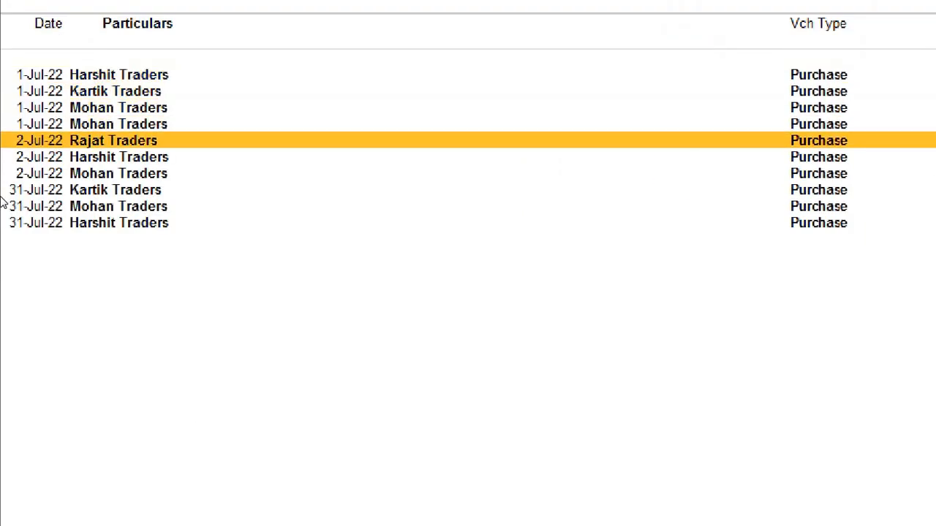
pyautogui.press('Down')
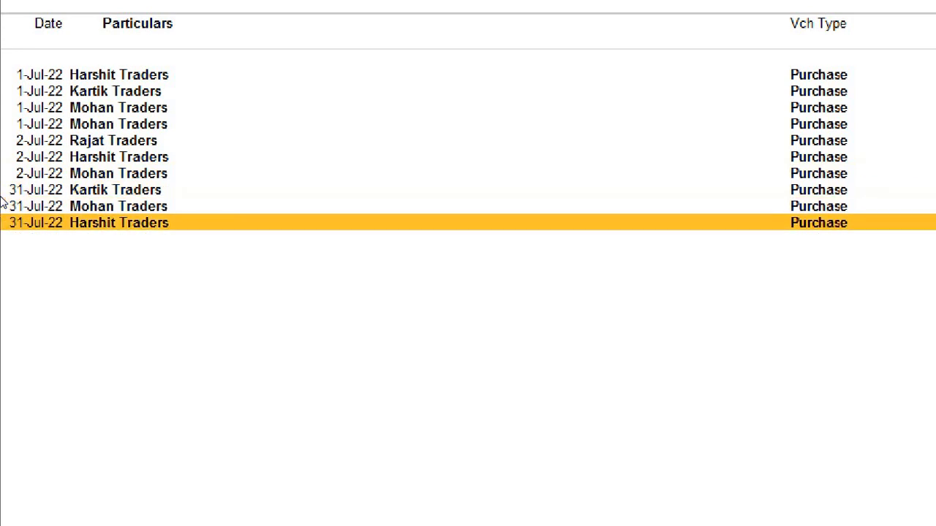
pyautogui.press('Up')
pyautogui.press('Up')
pyautogui.press('Up')
pyautogui.press('Up')
pyautogui.press('Up')
pyautogui.press('Up')
pyautogui.press('Up')
pyautogui.press('Up')
pyautogui.press('Up')
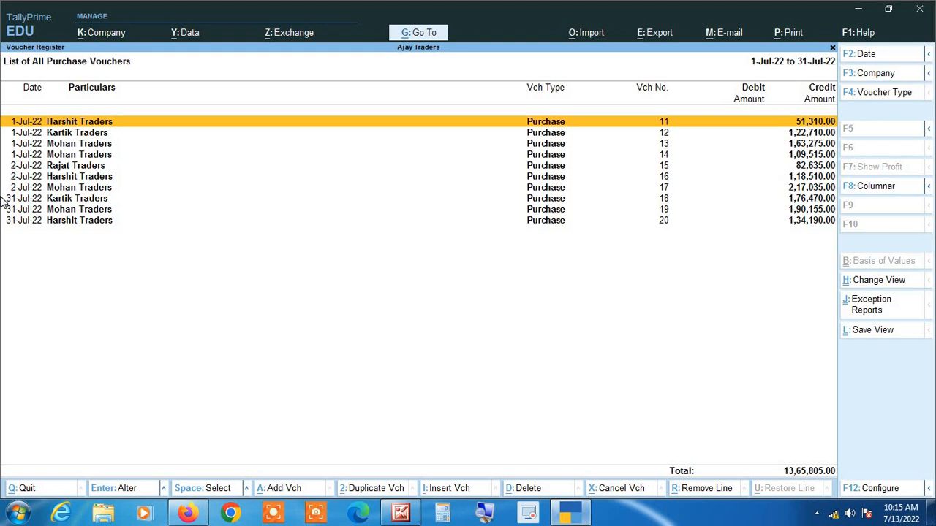
pyautogui.press('Down')
pyautogui.press('Down')
pyautogui.press('Down')
pyautogui.press('Down')
pyautogui.press('Down')
pyautogui.press('Down')
pyautogui.press('Down')
pyautogui.press('Down')
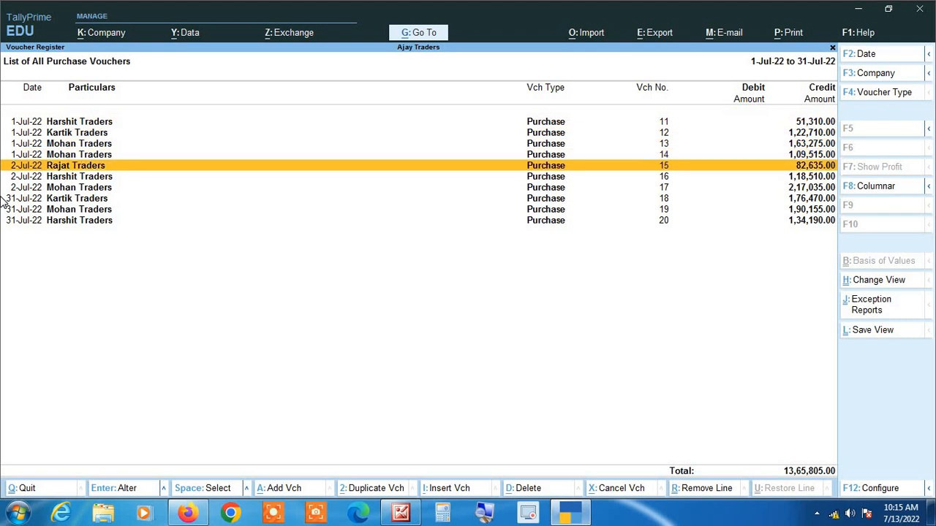
pyautogui.press('Down')
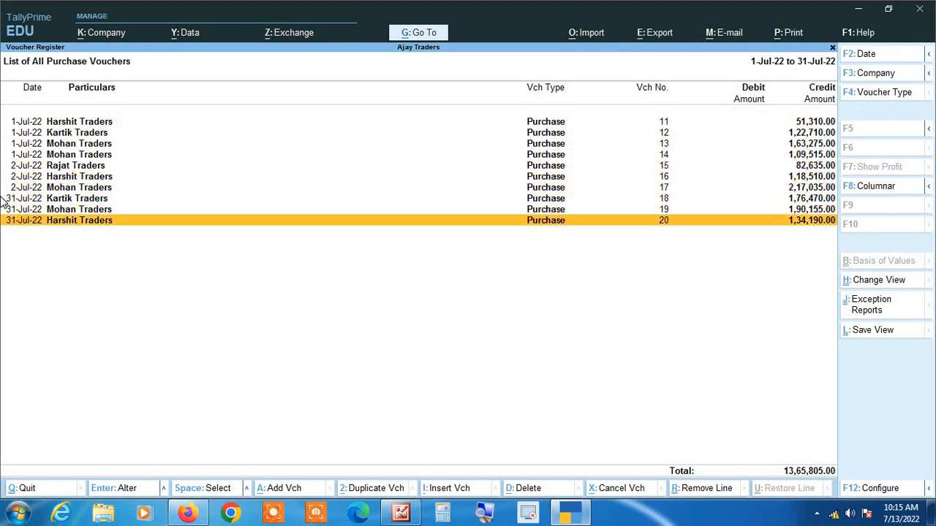
pyautogui.press('Up')
pyautogui.press('Up')
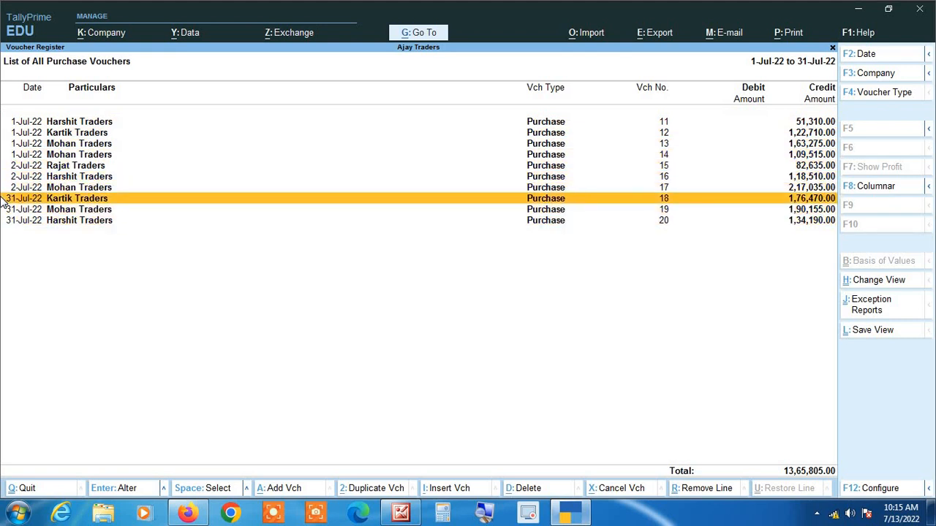
pyautogui.press('Up')
pyautogui.press('Up')
pyautogui.press('Up')
pyautogui.press('Up')
pyautogui.press('Up')
pyautogui.press('Up')
pyautogui.press('Up')
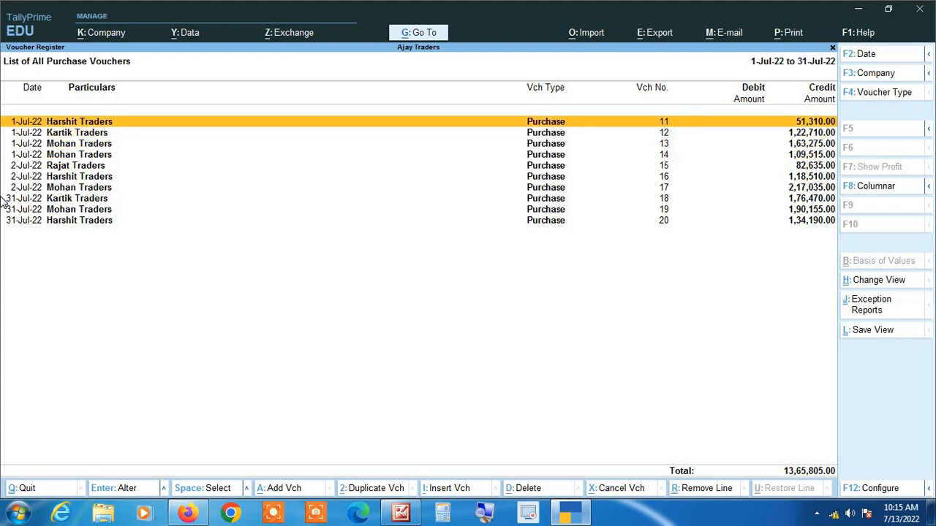
# Return to the monthly Purchase Register through Account Books and open September's list of purchase vouchers
pyautogui.press('Escape')
pyautogui.press('Escape')
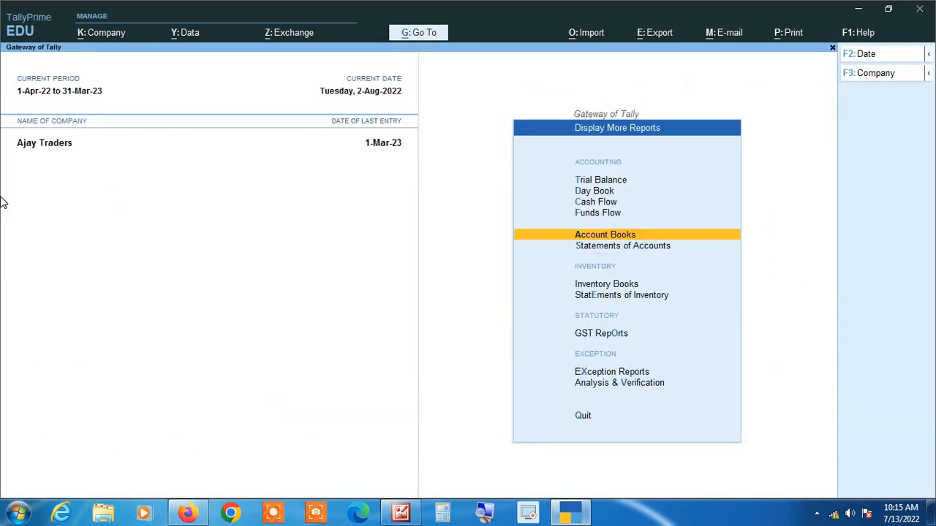
pyautogui.press('Escape')
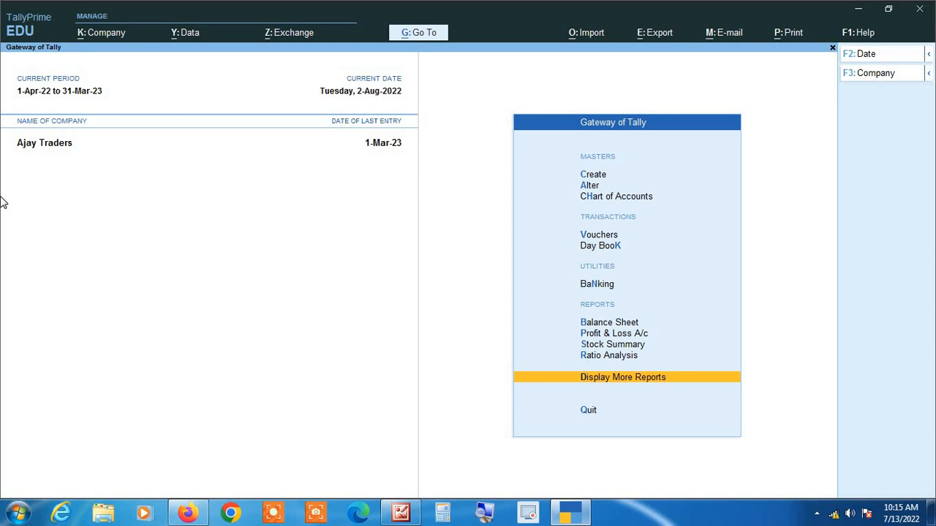
pyautogui.press('Return')
pyautogui.press('a')
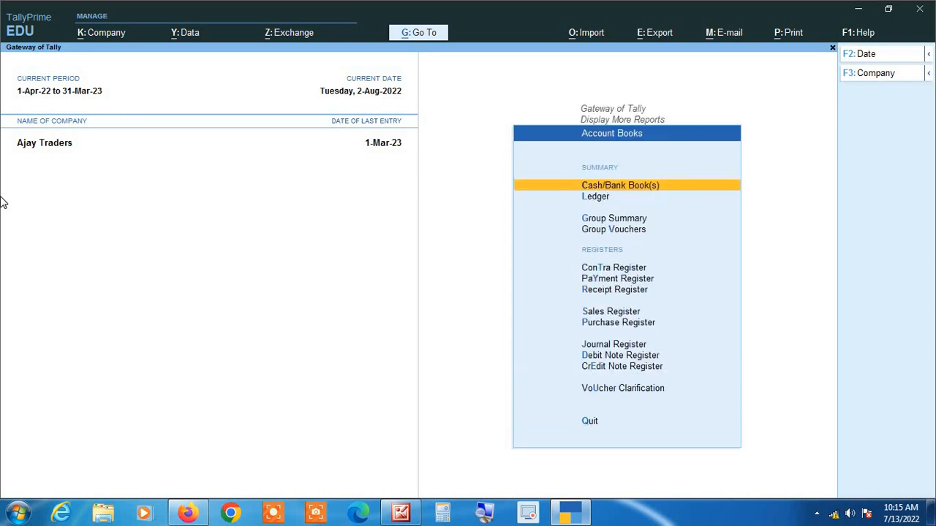
pyautogui.press('u')
pyautogui.press('Up')
pyautogui.press('Up')
pyautogui.press('Up')
pyautogui.press('Up')
pyautogui.press('Up')
pyautogui.press('Up')
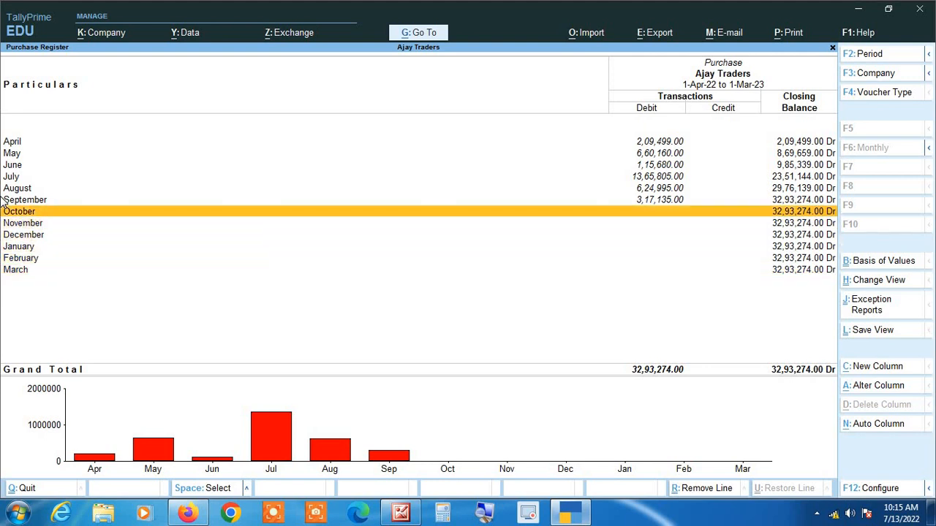
pyautogui.press('Return')
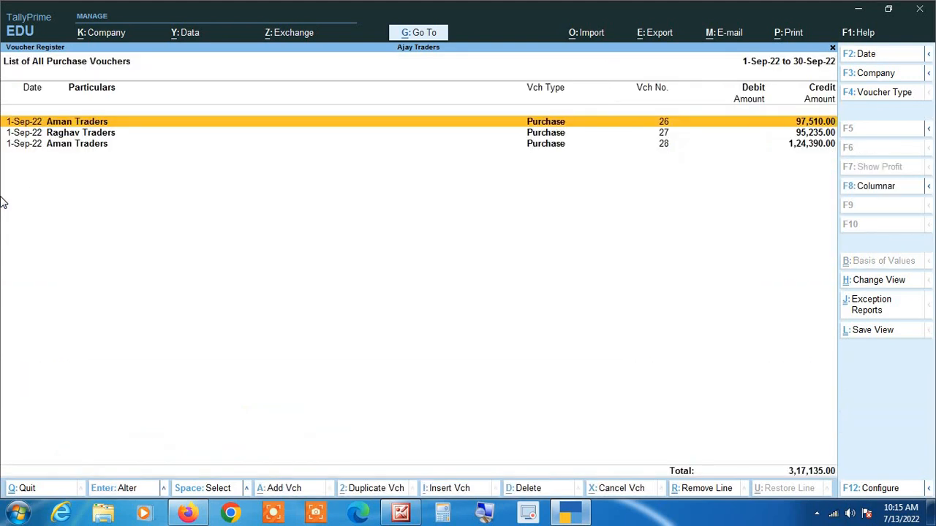
# Change the voucher date of the 97,510 Aman Traders purchase to 1-Jul-22 and save the voucher
pyautogui.press('Return')
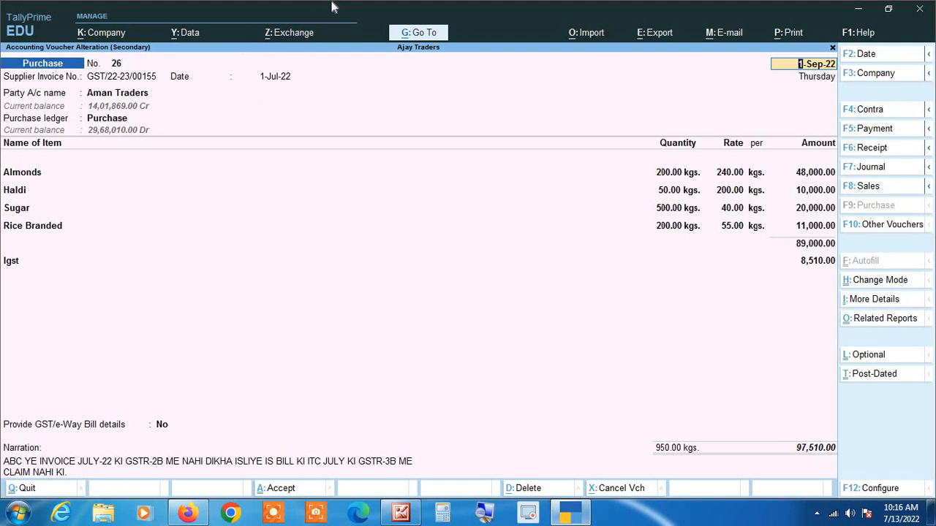
pyautogui.write('1 7')
pyautogui.press('Return')
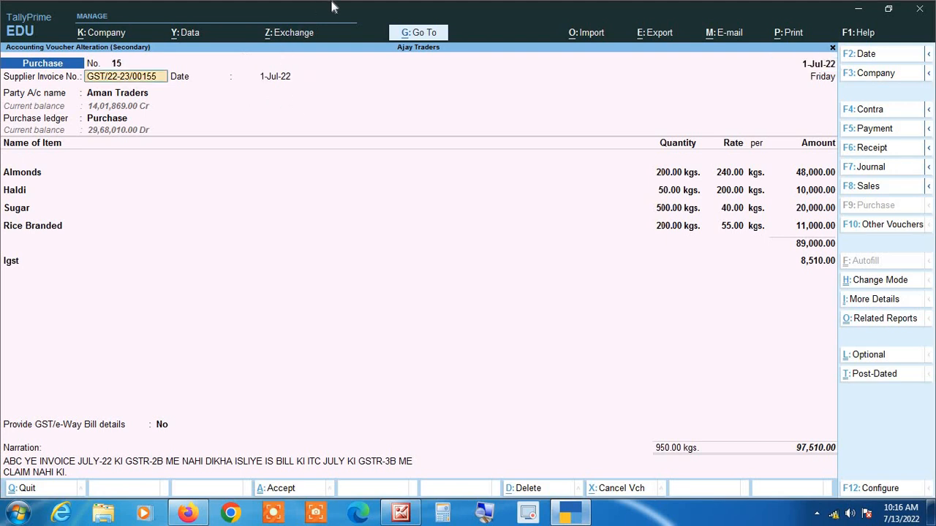
pyautogui.press('ctrl')
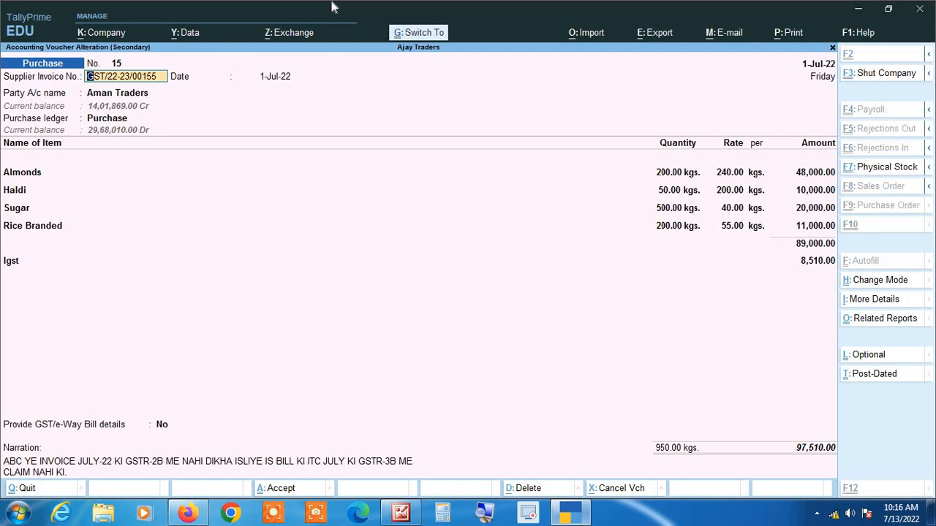
pyautogui.hotkey('ctrl', 'a')
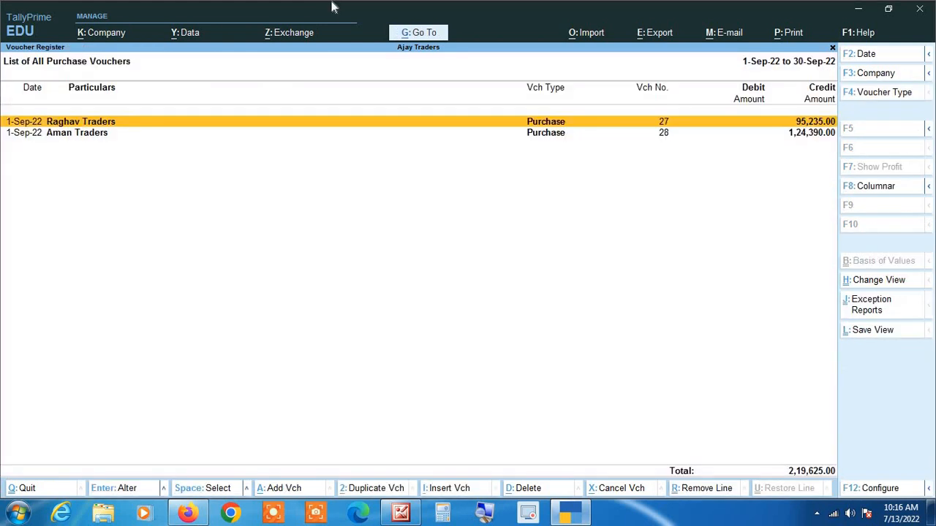
# Change the voucher date of the 95,235 Raghav Traders purchase to 2-Jul-22 and save the voucher
pyautogui.press('Return')
pyautogui.write('1 7')
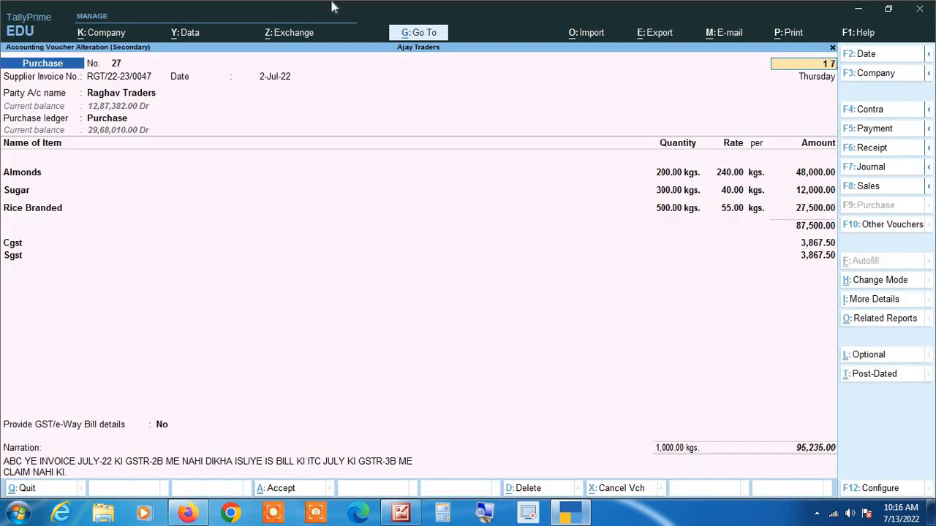
pyautogui.press('Return')
pyautogui.press('F2')
pyautogui.write('2 7')
pyautogui.press('Return')
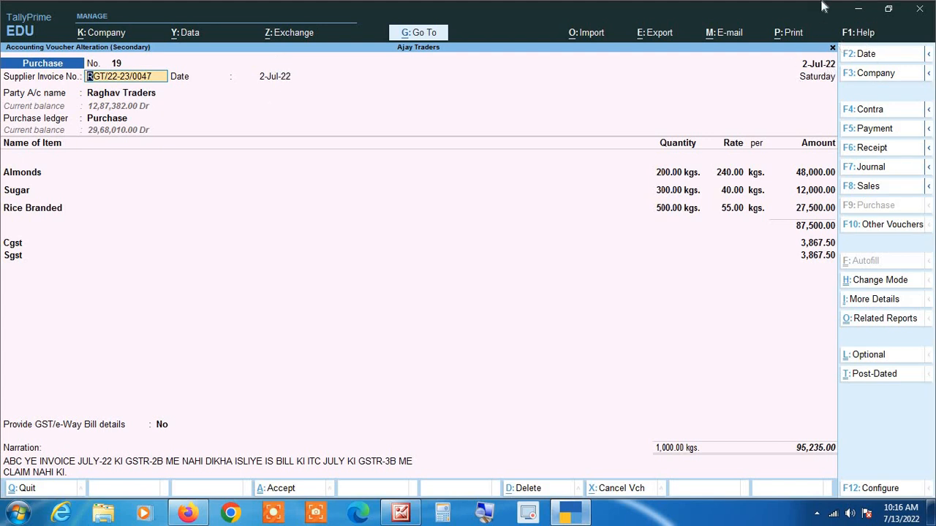
pyautogui.press('ctrl')
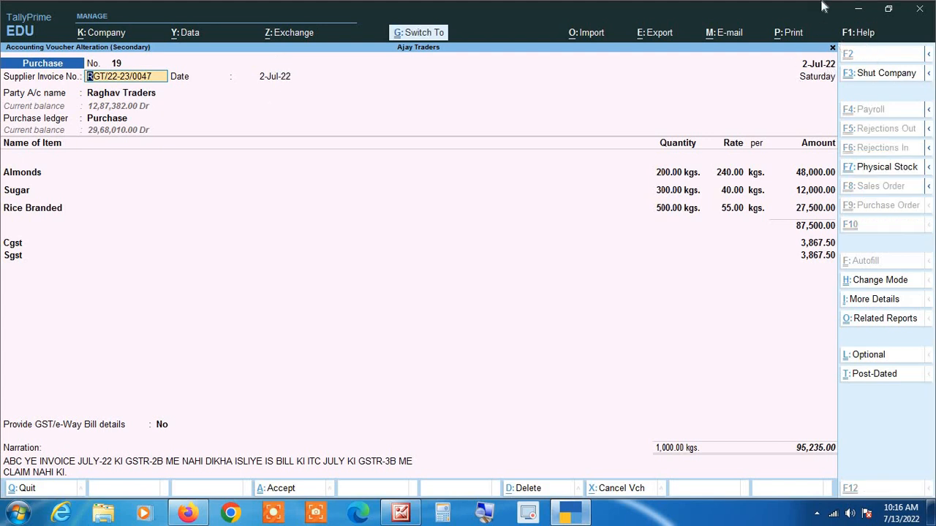
pyautogui.hotkey('ctrl', 'a')
# Change the voucher date of the remaining September Aman Traders purchase to 31-Jul-22 and save the voucher
pyautogui.press('Return')
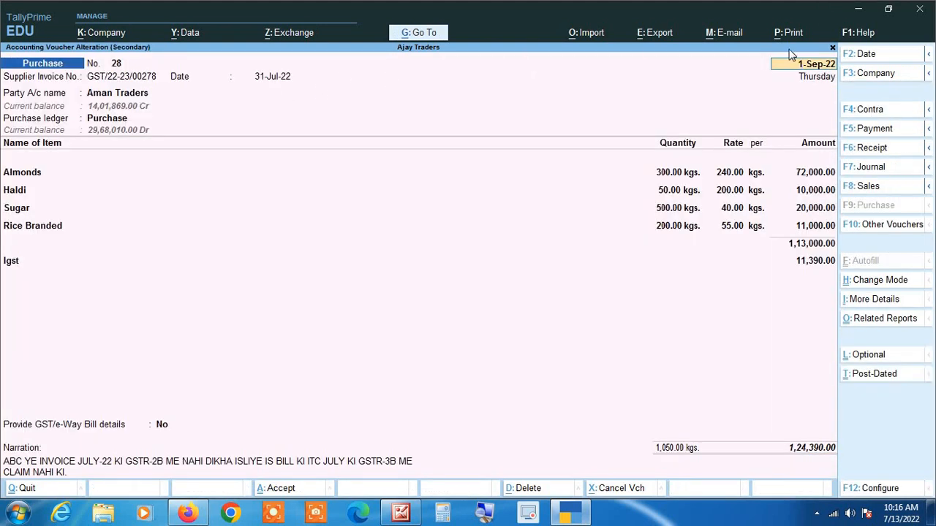
pyautogui.write('31')
pyautogui.press('Return')
pyautogui.press('ctrl')
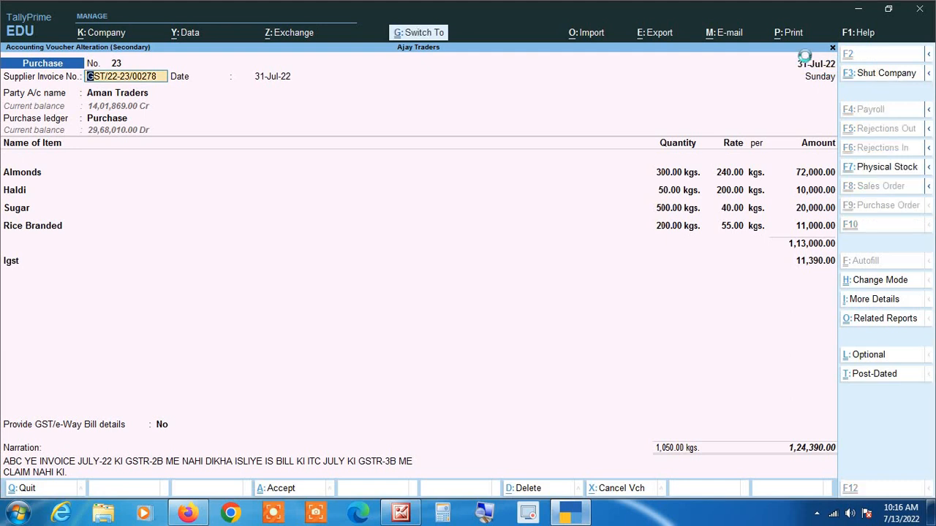
pyautogui.hotkey('ctrl', 'a')
# Go back to the monthly Purchase Register and open August's list of purchase vouchers
pyautogui.press('Escape')
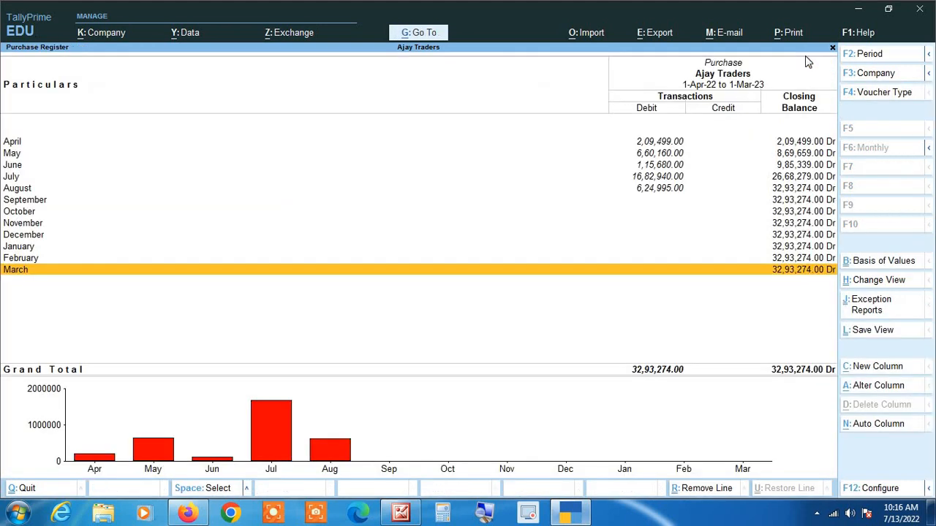
pyautogui.press('Up')
pyautogui.press('Up')
pyautogui.press('Up')
pyautogui.press('Up')
pyautogui.press('Up')
pyautogui.press('Up')
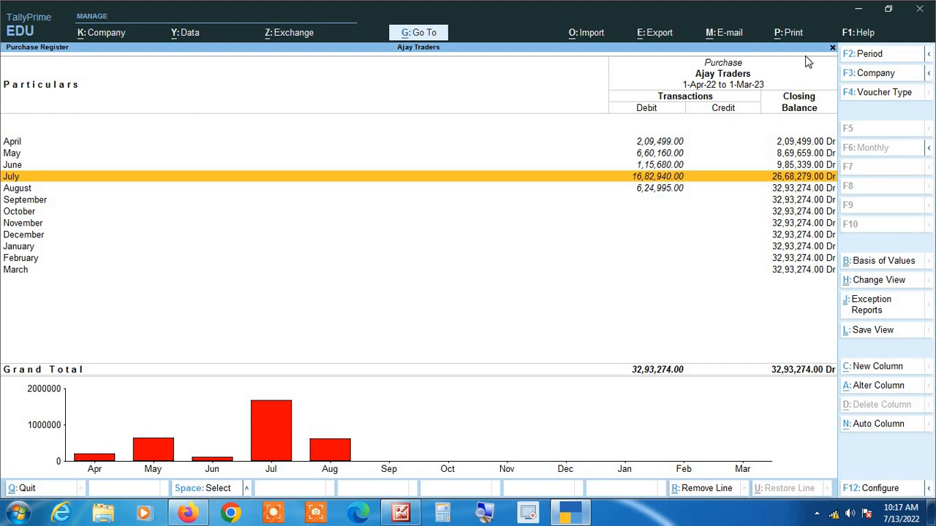
pyautogui.press('Down')
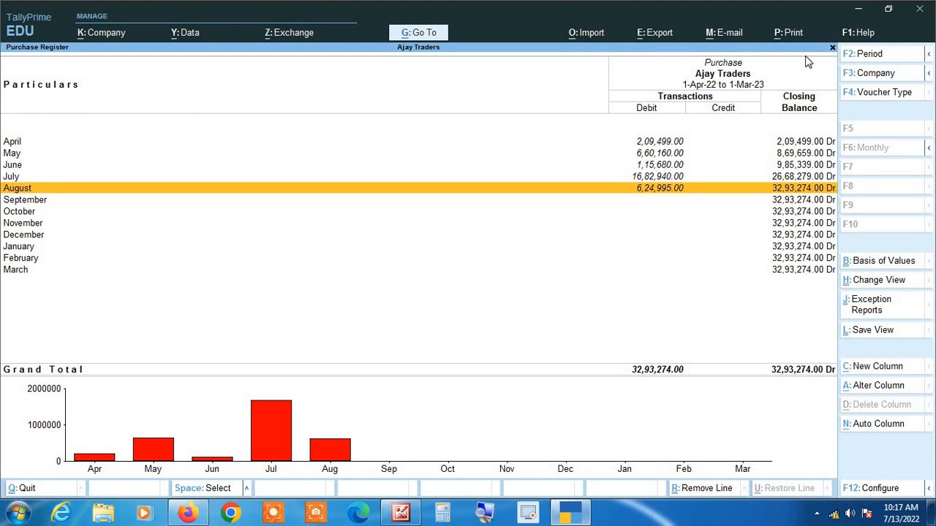
pyautogui.press('Return')
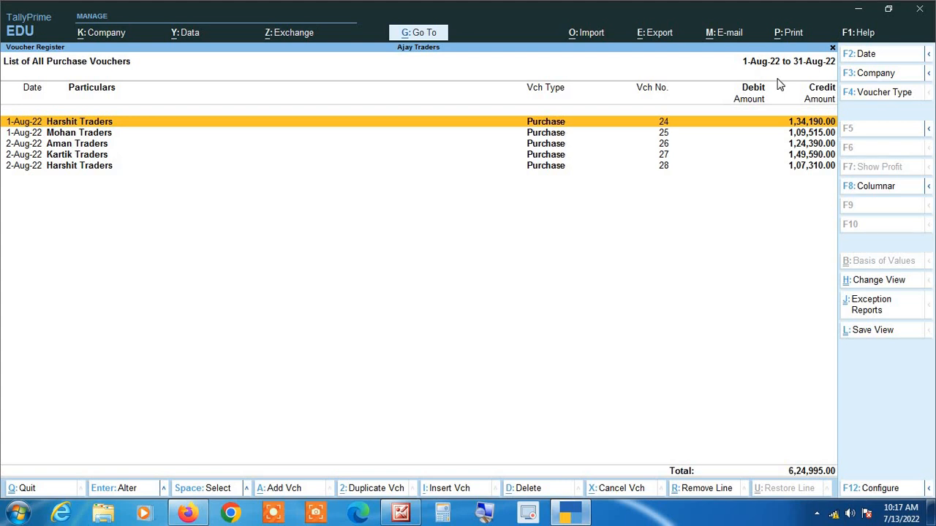
# Look through August's purchase vouchers and examine the 2-Aug-22 Aman Traders voucher without changing it
pyautogui.press('Down')
pyautogui.press('Down')
pyautogui.press('Down')
pyautogui.press('Down')
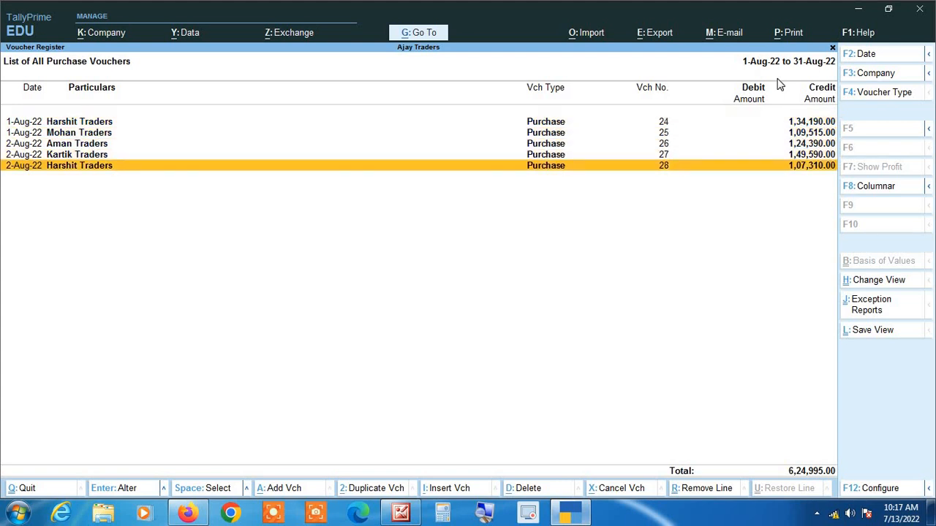
pyautogui.press('Up')
pyautogui.press('Up')
pyautogui.press('Return')
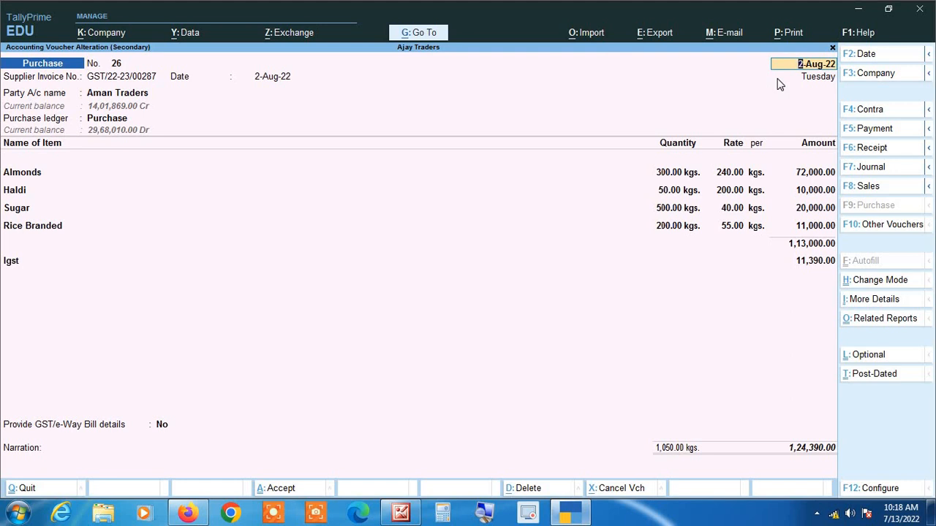
pyautogui.press('Escape')
pyautogui.press('Escape')
pyautogui.press('y')
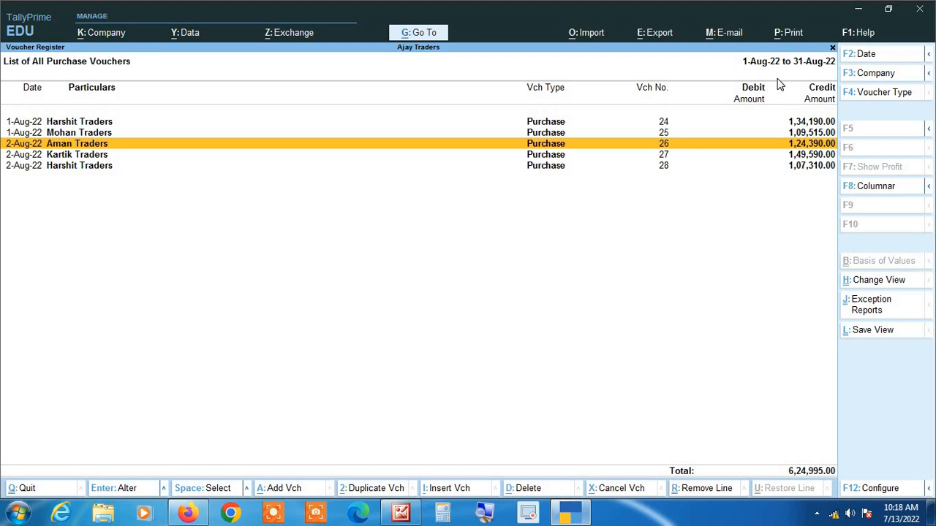
# Filter July's list of purchase vouchers to those whose narration starts with ABC
pyautogui.press('Escape')
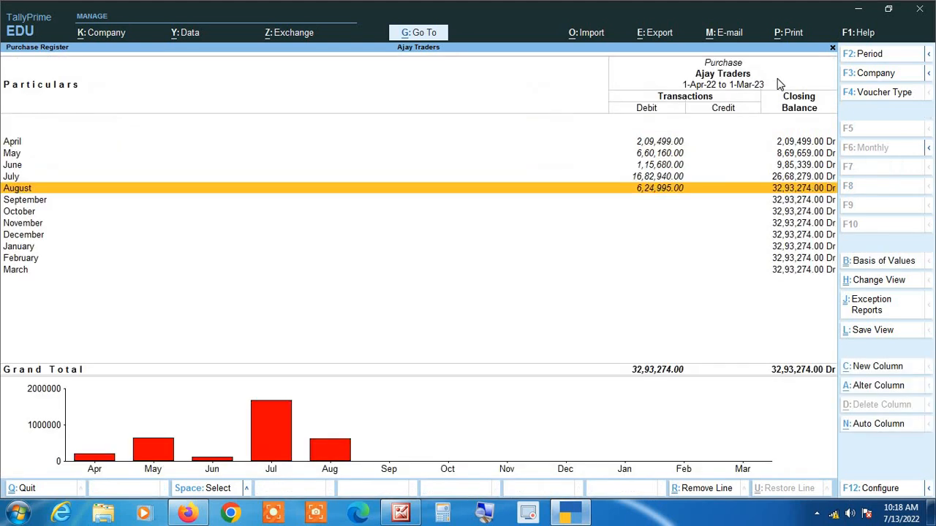
pyautogui.press('Up')
pyautogui.press('Return')
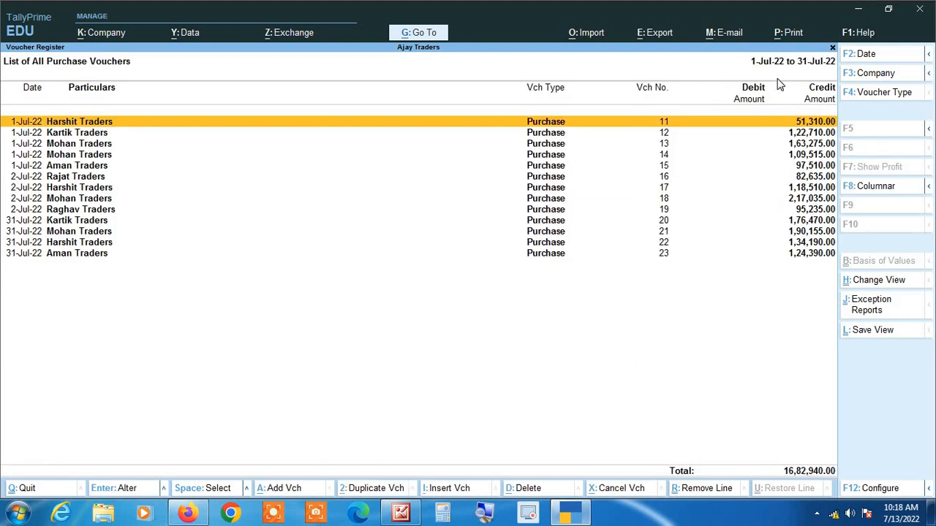
pyautogui.hotkey('alt', 'F12')
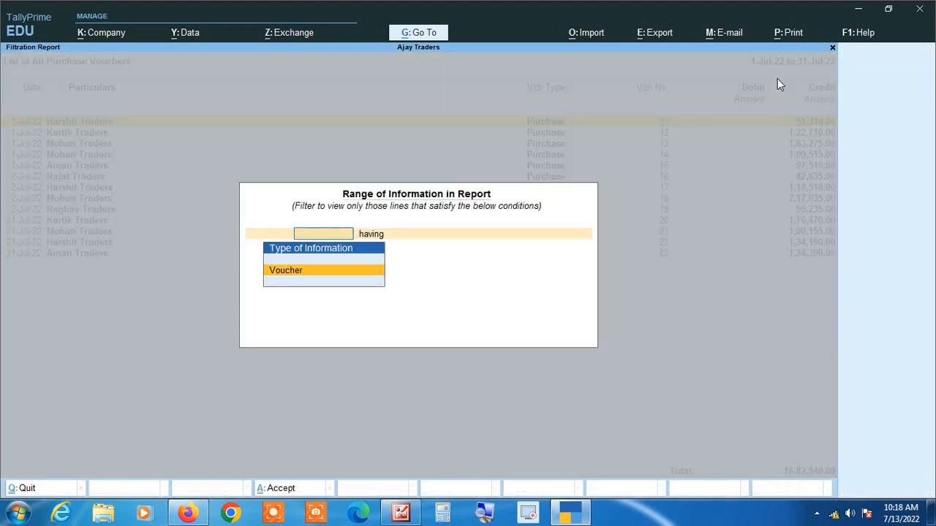
pyautogui.press('Return')
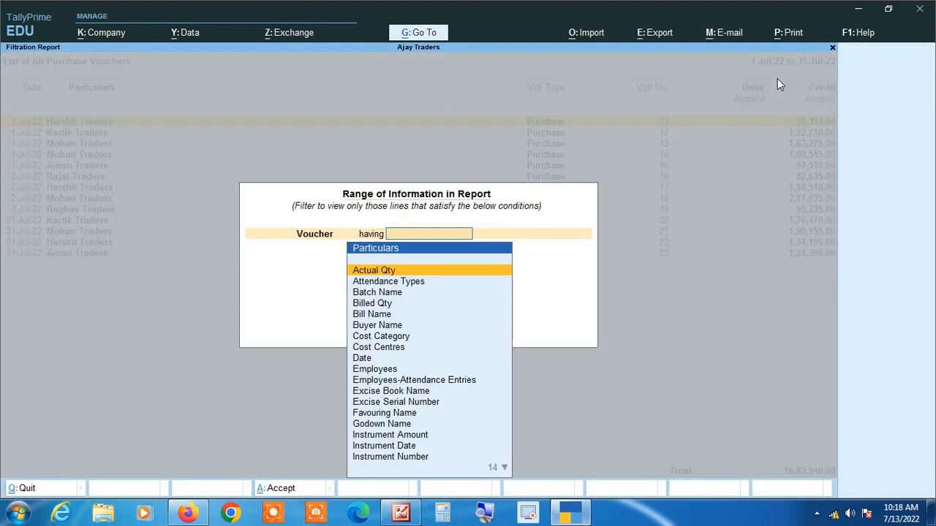
pyautogui.write('NA')
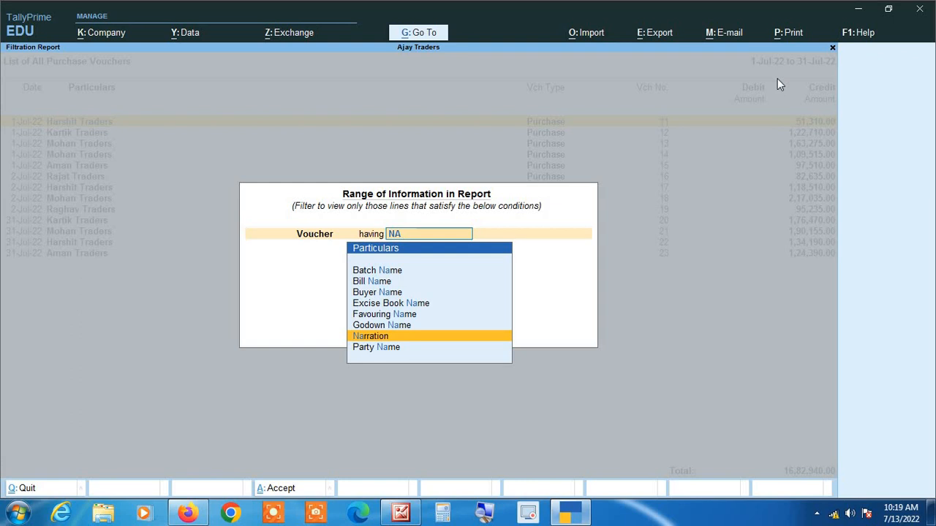
pyautogui.press('Return')
pyautogui.write('STA')
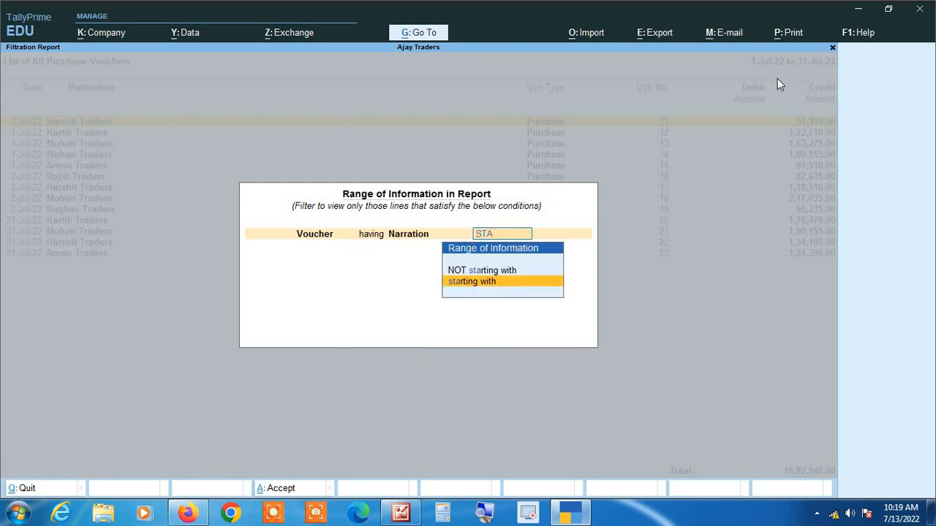
pyautogui.press('Return')
pyautogui.write('AB')
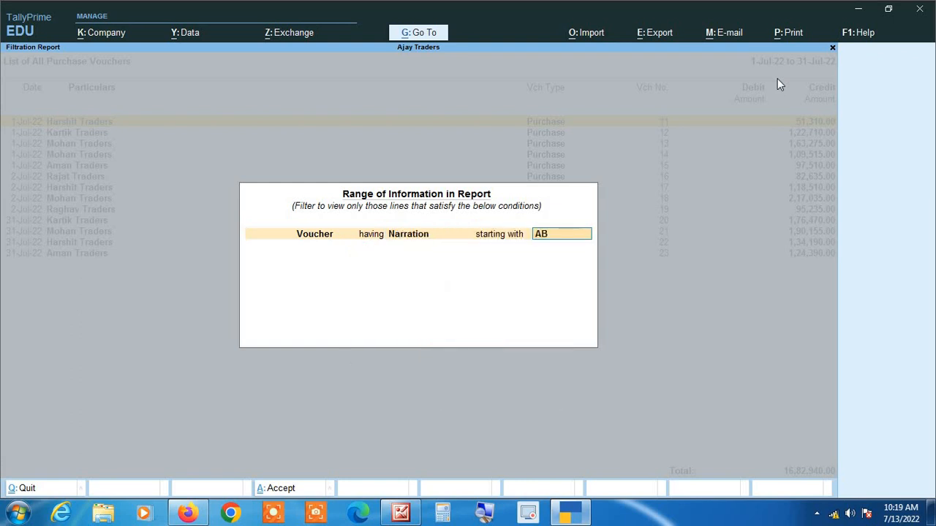
pyautogui.write('C')
pyautogui.press('Return')
pyautogui.press('Return')
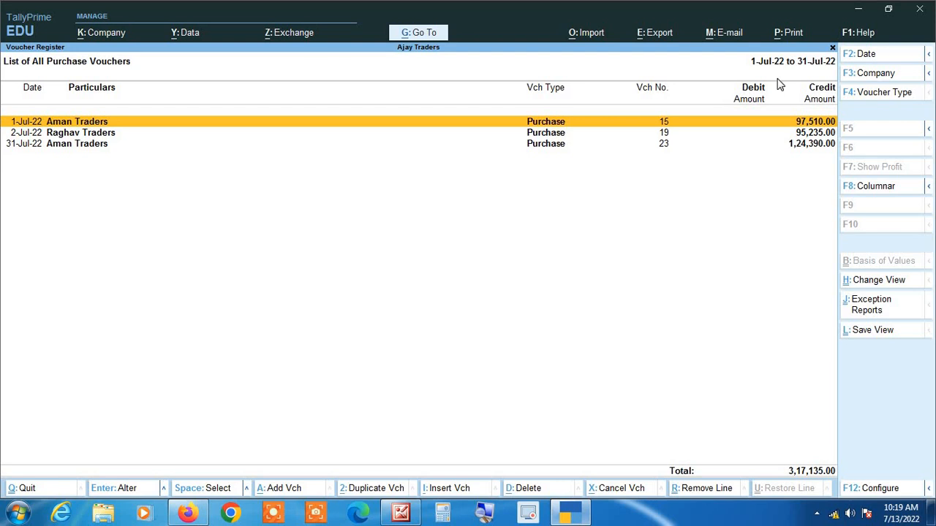
# Open the 1-Jul-22 Aman Traders purchase voucher and go to its narration for editing
pyautogui.press('Return')
pyautogui.press('Return')
pyautogui.press('Return')
pyautogui.press('Return')
pyautogui.press('Return')
pyautogui.press('Return')
pyautogui.press('Return')
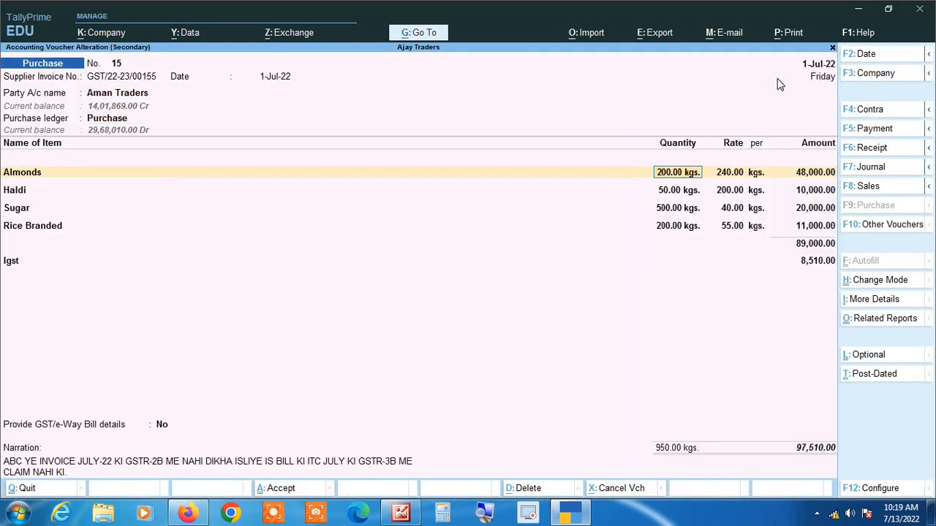
pyautogui.press('Return')
pyautogui.press('Return')
pyautogui.press('Return')
pyautogui.press('Return')
pyautogui.press('Return')
pyautogui.press('Return')
pyautogui.press('Return')
pyautogui.press('Return')
pyautogui.press('Return')
pyautogui.press('Return')
pyautogui.press('Return')
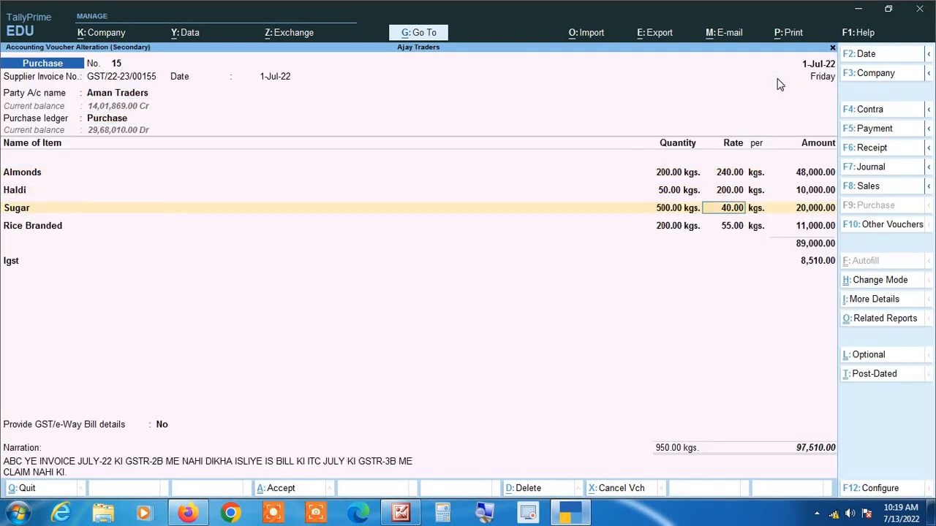
pyautogui.press('Return')
pyautogui.press('Return')
pyautogui.press('Return')
pyautogui.press('Return')
pyautogui.press('Return')
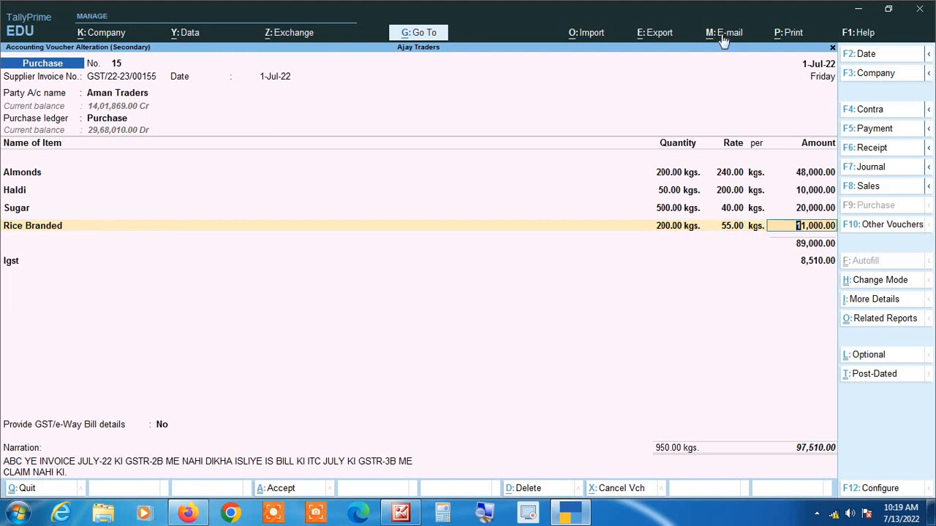
pyautogui.click(376, 464)
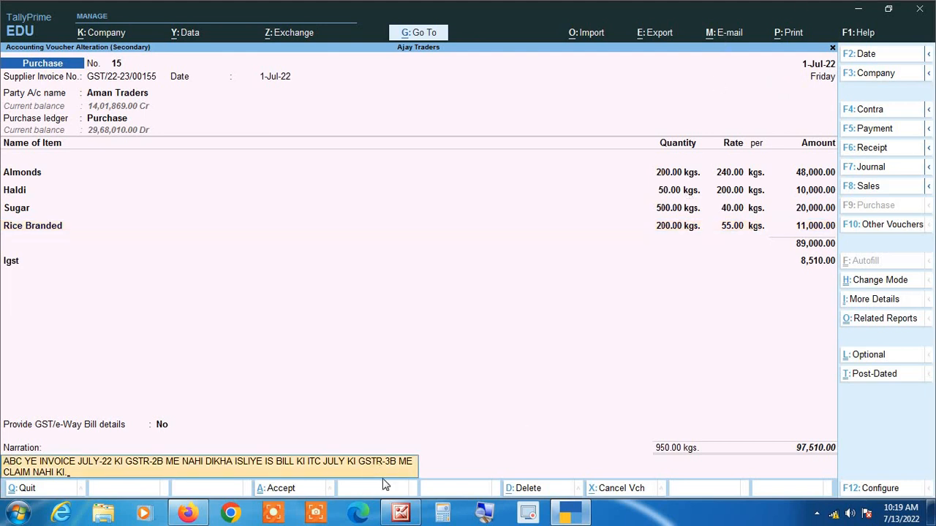
# Erase the 1-Jul-22 Aman Traders voucher's existing narration, keeping only the ABC at its start
pyautogui.click(485, 514)
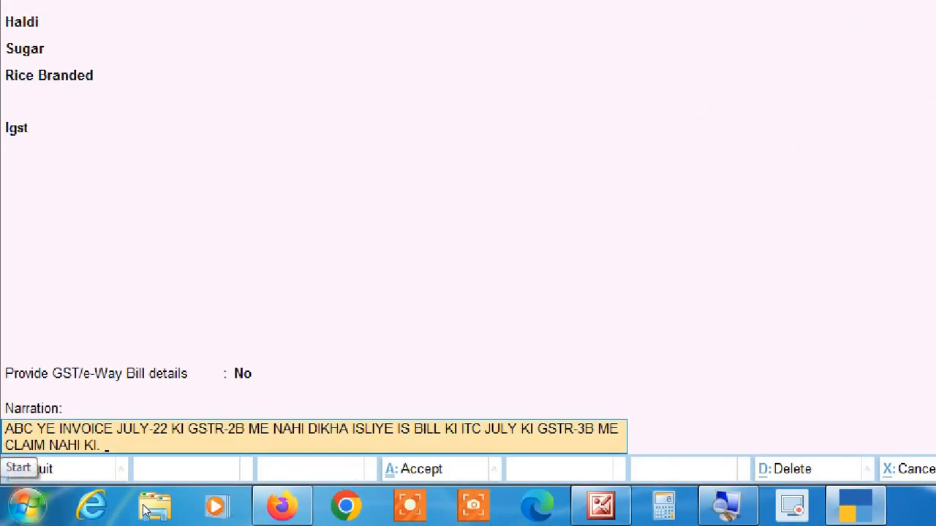
pyautogui.press('BackSpace')
pyautogui.press('BackSpace')
pyautogui.press('BackSpace')
pyautogui.press('BackSpace')
pyautogui.press('BackSpace')
pyautogui.press('BackSpace')
pyautogui.press('BackSpace')
pyautogui.press('BackSpace')
pyautogui.press('BackSpace')
pyautogui.press('BackSpace')
pyautogui.press('BackSpace')
pyautogui.press('BackSpace')
pyautogui.press('BackSpace')
pyautogui.press('BackSpace')
pyautogui.press('BackSpace')
pyautogui.press('BackSpace')
pyautogui.press('BackSpace')
pyautogui.press('BackSpace')
pyautogui.press('BackSpace')
pyautogui.press('BackSpace')
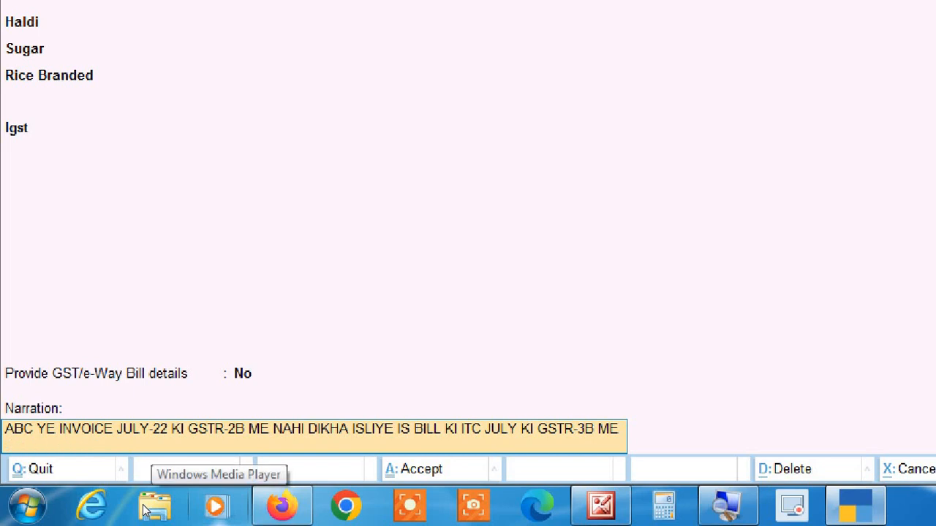
pyautogui.press('BackSpace')
pyautogui.press('BackSpace')
pyautogui.press('BackSpace')
pyautogui.press('BackSpace')
pyautogui.press('BackSpace')
pyautogui.press('BackSpace')
pyautogui.press('BackSpace')
pyautogui.press('BackSpace')
pyautogui.press('BackSpace')
pyautogui.press('BackSpace')
pyautogui.press('BackSpace')
pyautogui.press('BackSpace')
pyautogui.press('BackSpace')
pyautogui.press('BackSpace')
pyautogui.press('BackSpace')
pyautogui.press('BackSpace')
pyautogui.press('BackSpace')
pyautogui.press('BackSpace')
pyautogui.press('BackSpace')
pyautogui.press('BackSpace')
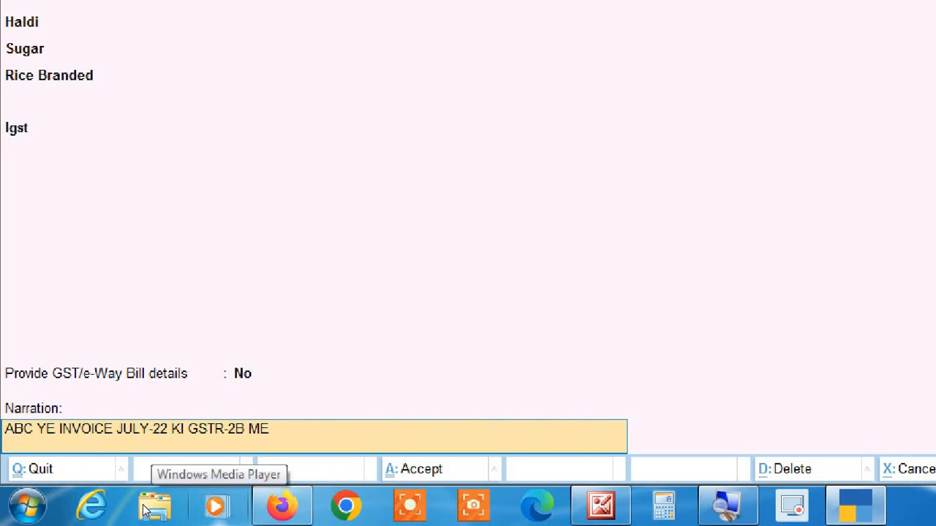
pyautogui.press('BackSpace')
pyautogui.press('BackSpace')
pyautogui.press('BackSpace')
pyautogui.press('BackSpace')
pyautogui.press('BackSpace')
pyautogui.press('BackSpace')
pyautogui.press('BackSpace')
pyautogui.press('BackSpace')
pyautogui.press('BackSpace')
pyautogui.press('BackSpace')
pyautogui.press('BackSpace')
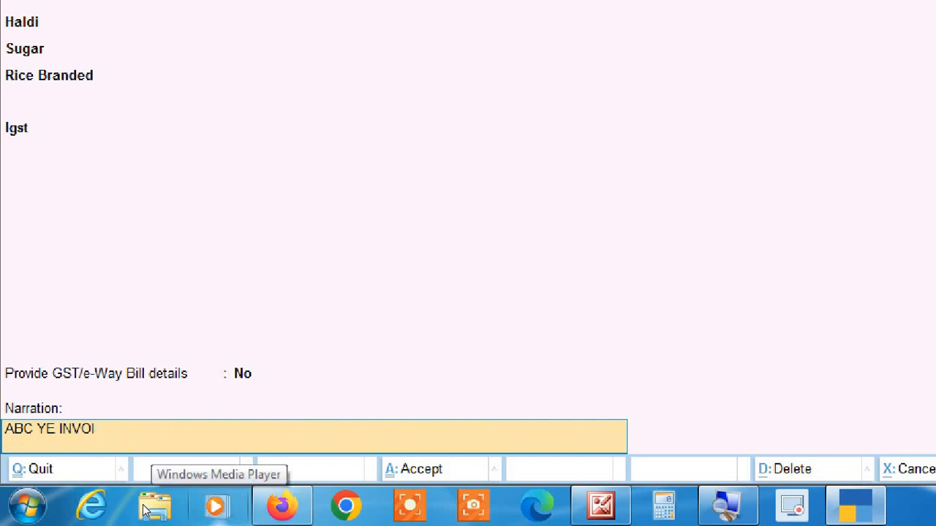
pyautogui.press('BackSpace')
pyautogui.press('BackSpace')
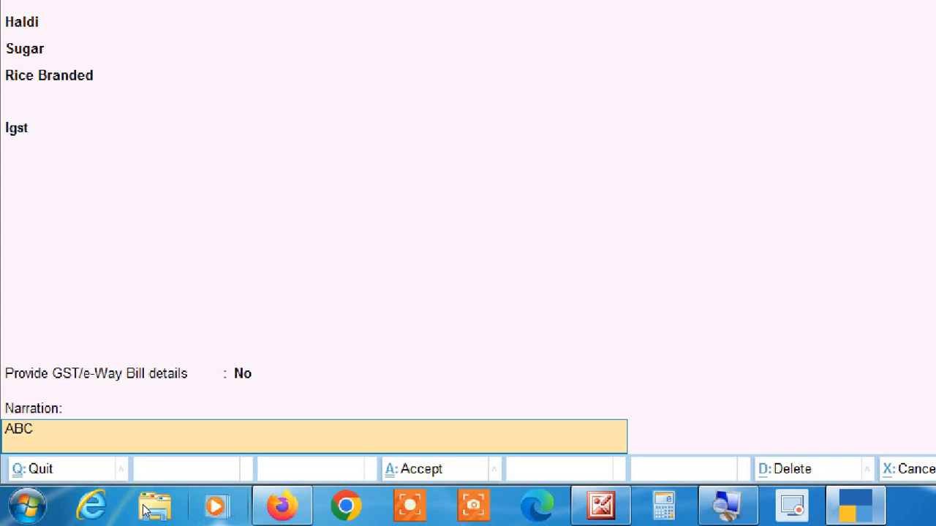
# Complete the narration as "ABC YE INVOICE AUGUST KI GSTR-23 ME DIKHA ISLIYE ISKI ITC AUGUST KI GSTR3B ME CLAIM KI" and save the voucher
pyautogui.write('YE INVOICE')
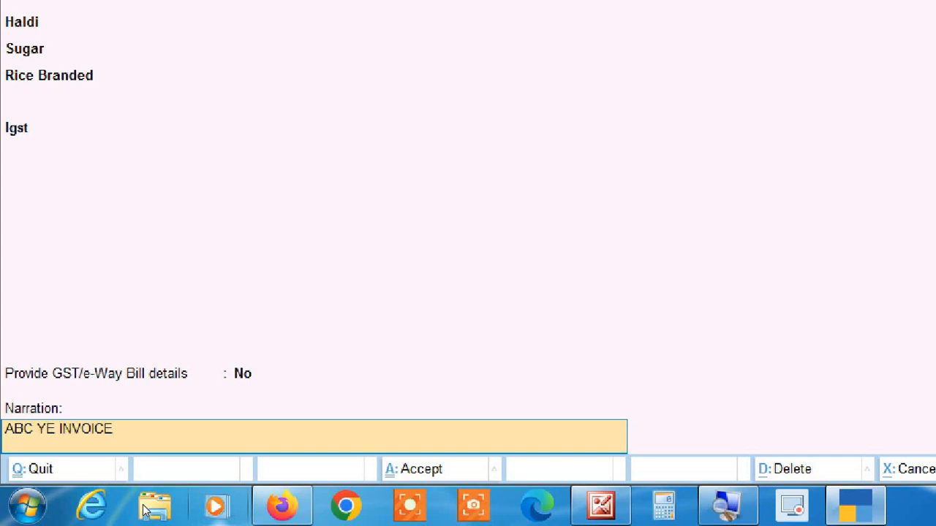
pyautogui.write(' AUGUST KI GSTR')
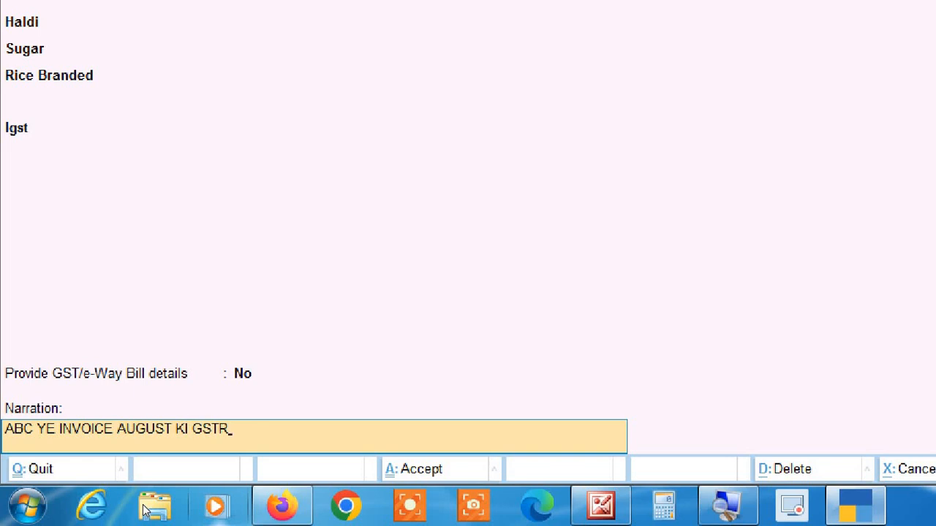
pyautogui.write('-23 ME DIK')
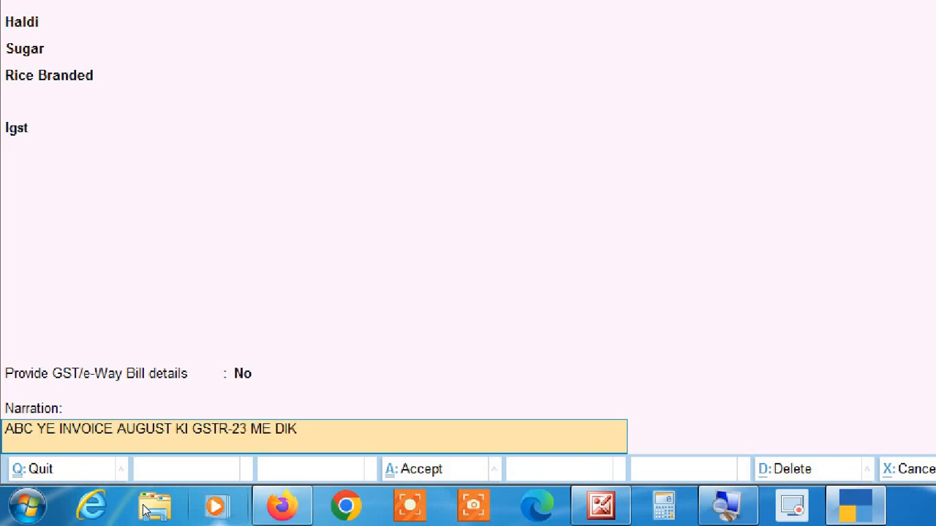
pyautogui.write('HA ISLIY')
pyautogui.write('R')
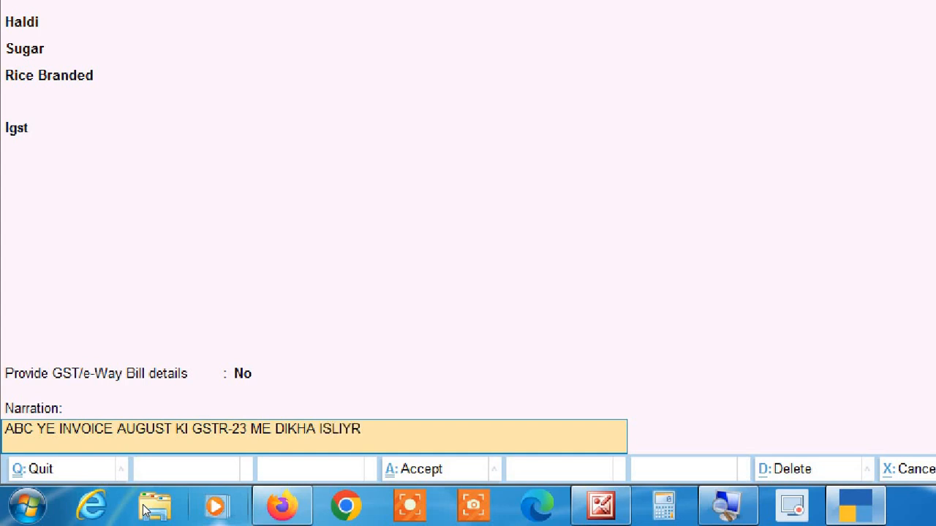
pyautogui.press('BackSpace')
pyautogui.write('E ISKI ITC AUGUST')
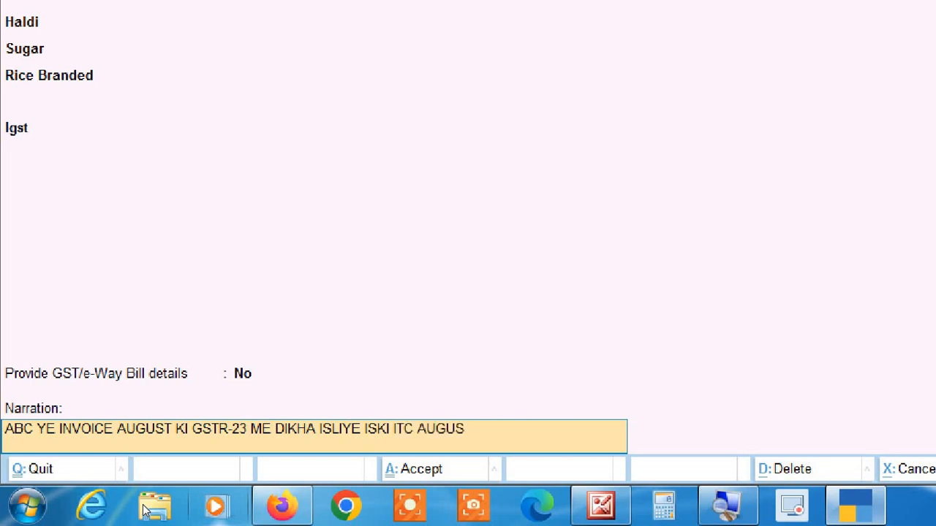
pyautogui.write(' KI GSTR')
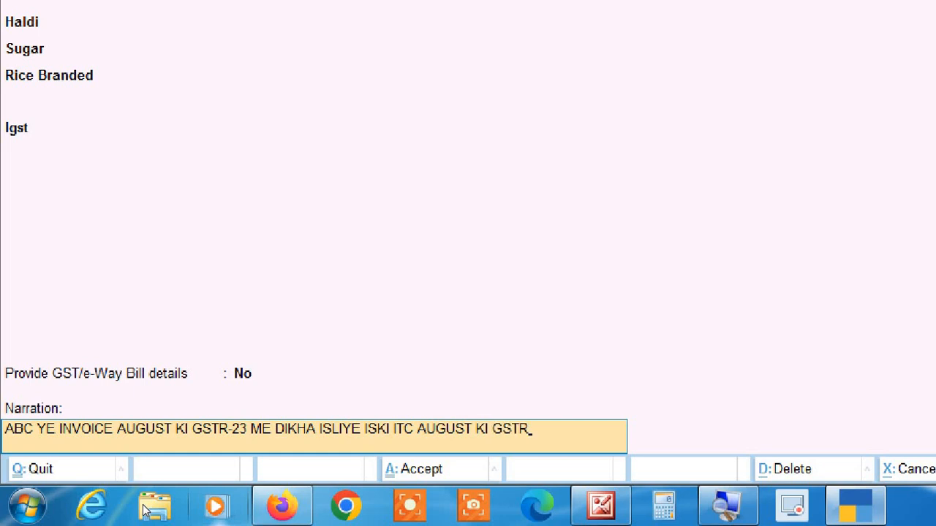
pyautogui.write('3B ME CLAUI')
pyautogui.press('BackSpace')
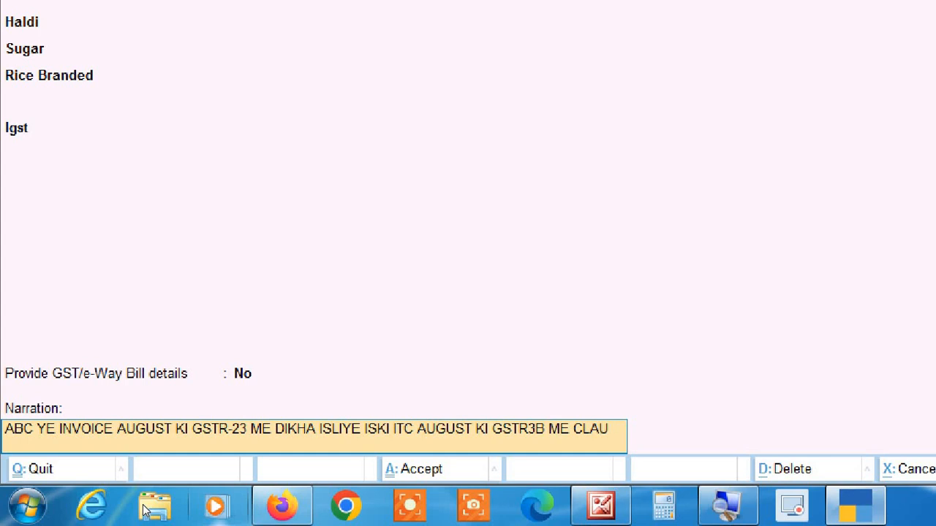
pyautogui.write('IM EKI')
pyautogui.press('BackSpace')
pyautogui.press('BackSpace')
pyautogui.press('BackSpace')
pyautogui.press('BackSpace')
pyautogui.press('BackSpace')
pyautogui.press('BackSpace')
pyautogui.press('BackSpace')
pyautogui.write('IM KI')
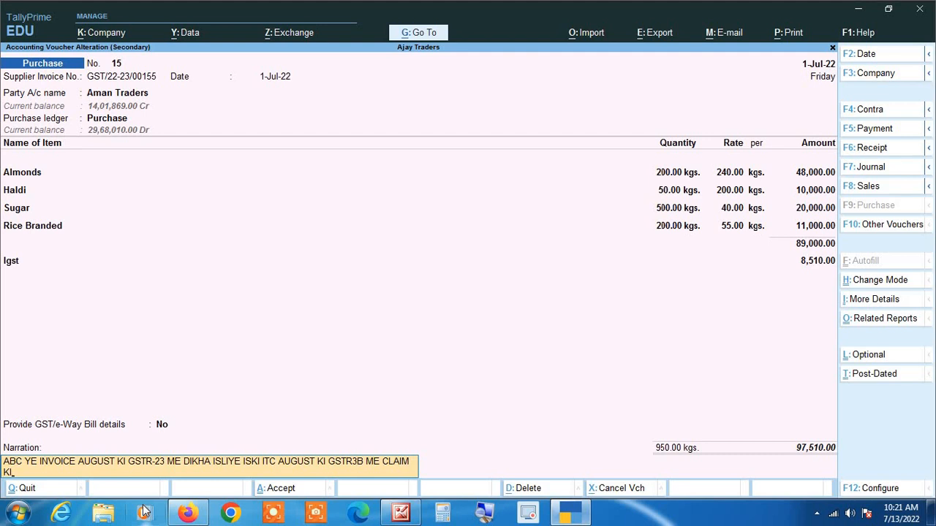
pyautogui.press('Return')
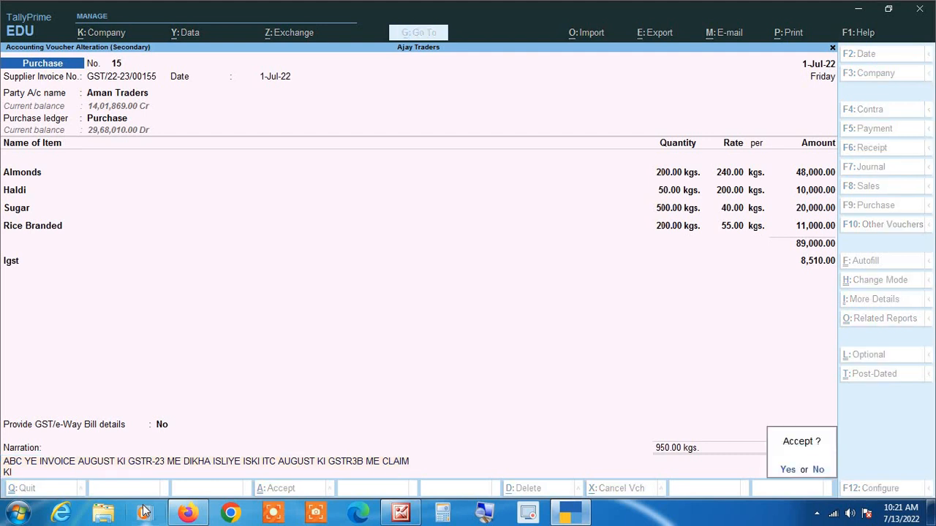
pyautogui.press('Return')
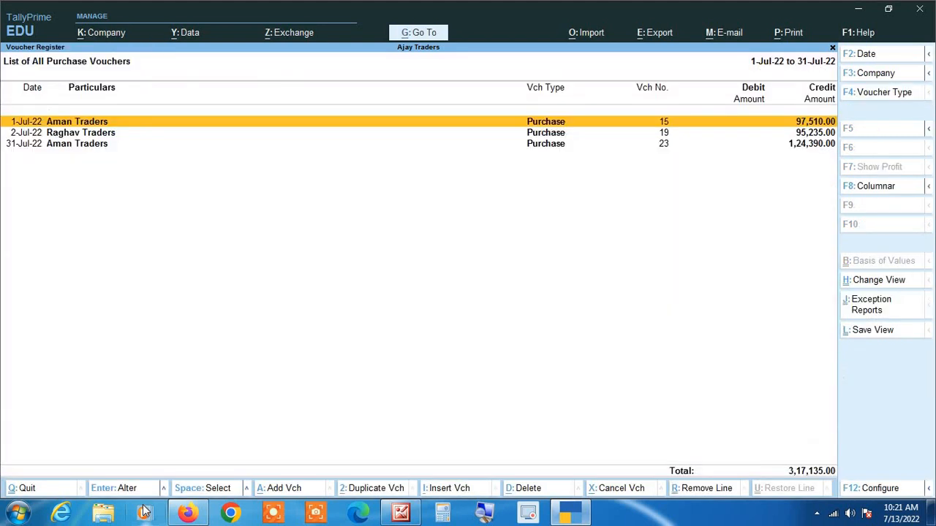
# Replace the narration of the 31-Jul-22 Aman Traders voucher with the one just entered in the previous voucher, and save it
pyautogui.press('Down')
pyautogui.press('Down')
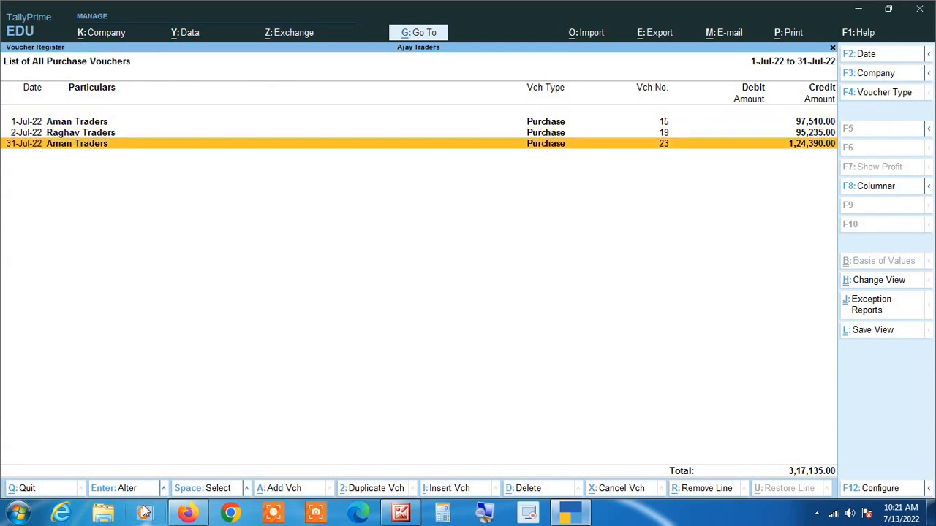
pyautogui.press('Return')
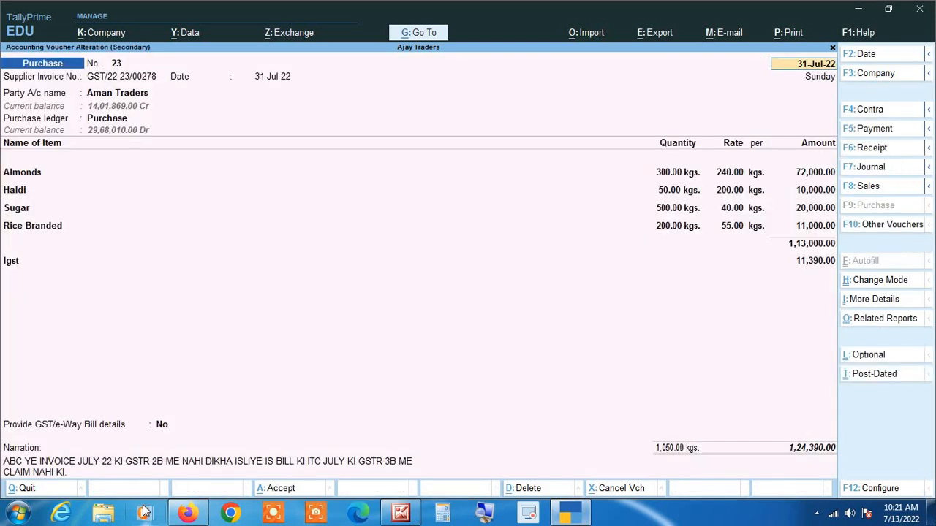
pyautogui.click(318, 466)
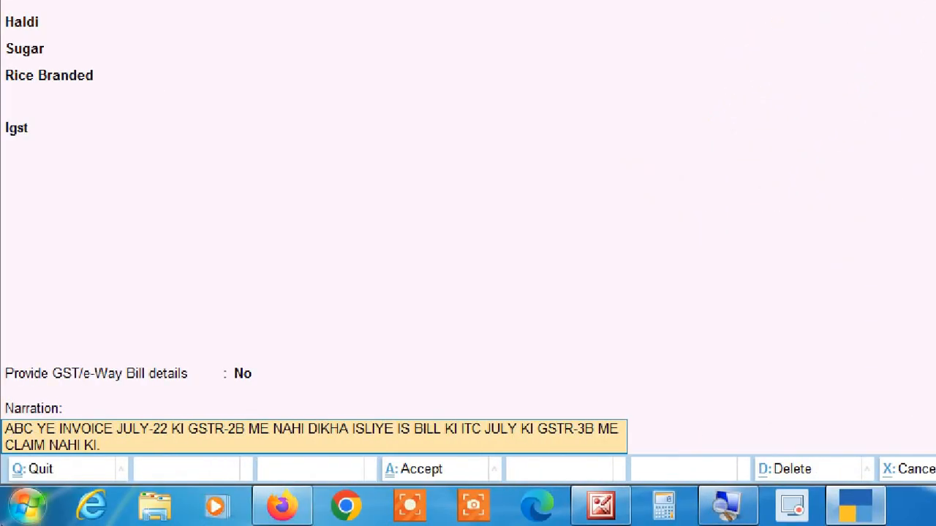
pyautogui.press('Escape')
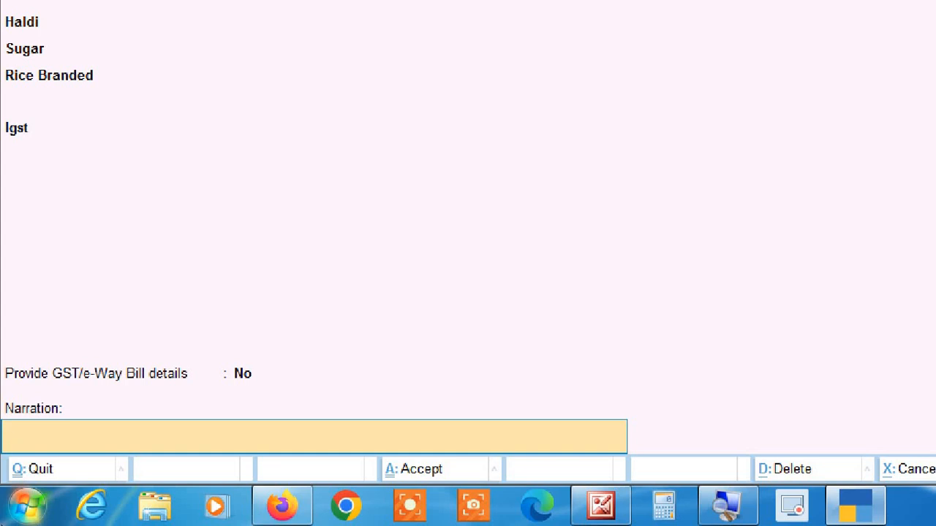
pyautogui.hotkey('ctrl', 'r')
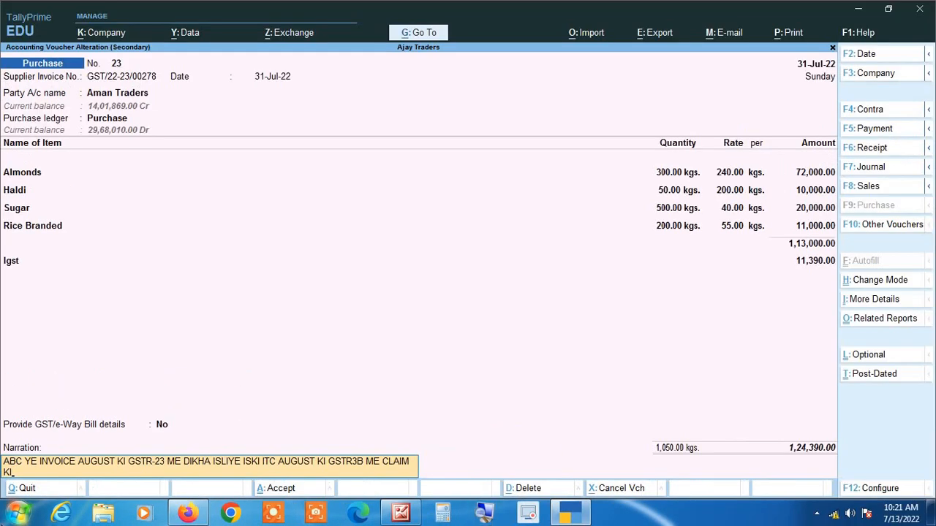
pyautogui.press('Return')
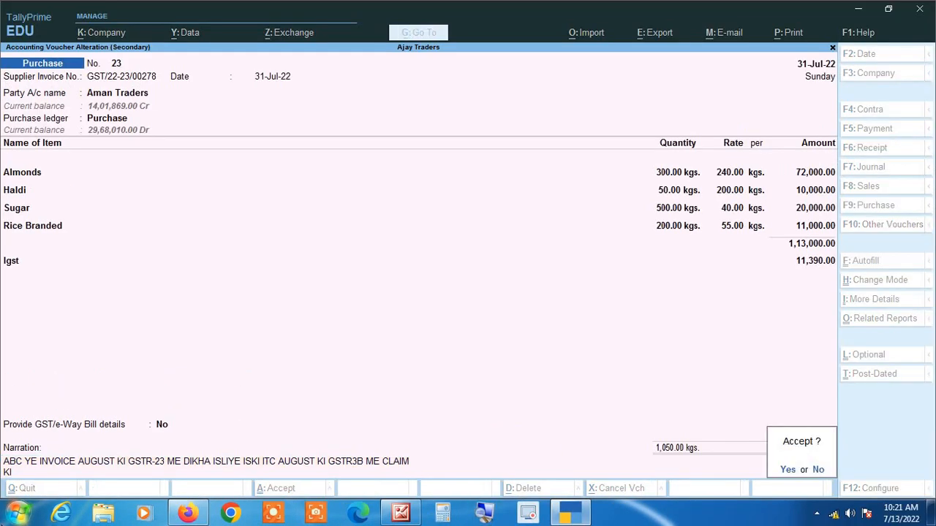
pyautogui.press('Return')
# Open the 2-Jul-22 Raghav Traders purchase voucher to check its narration, and close it without changes
pyautogui.press('Up')
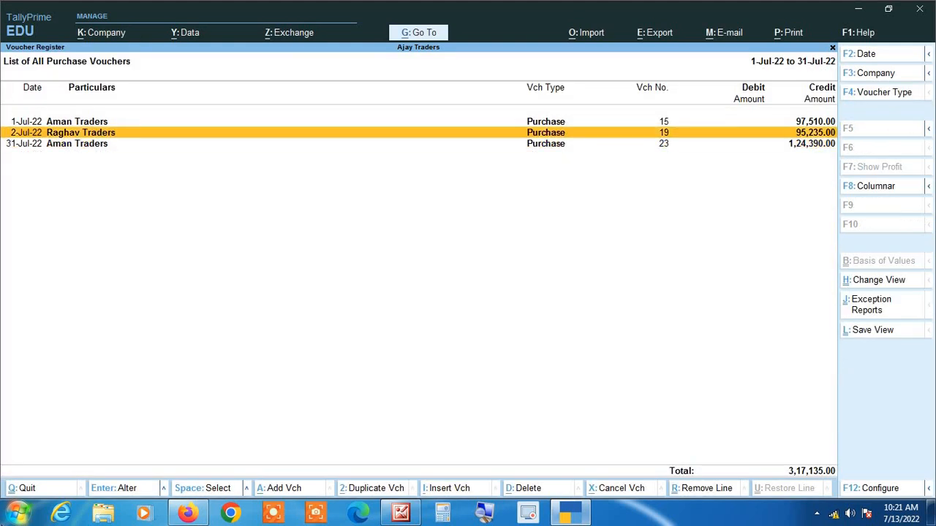
pyautogui.press('Return')
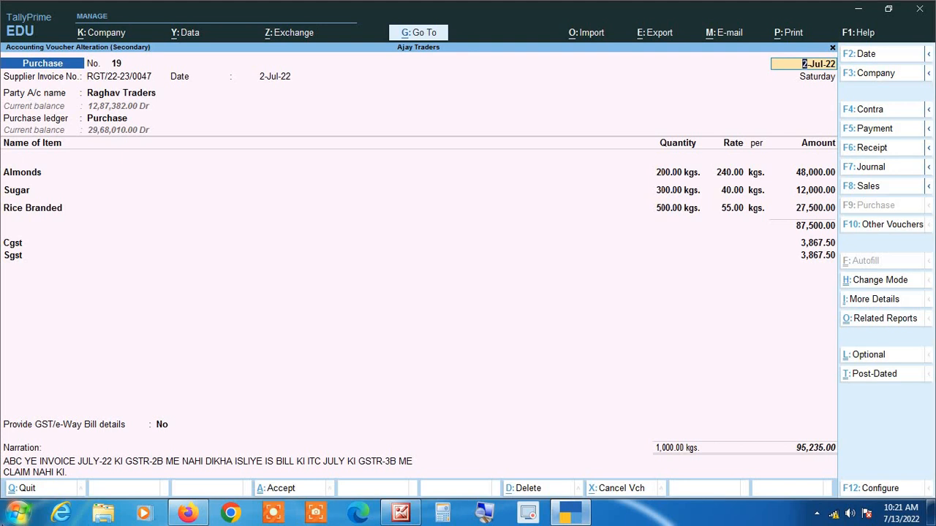
pyautogui.press('Escape')
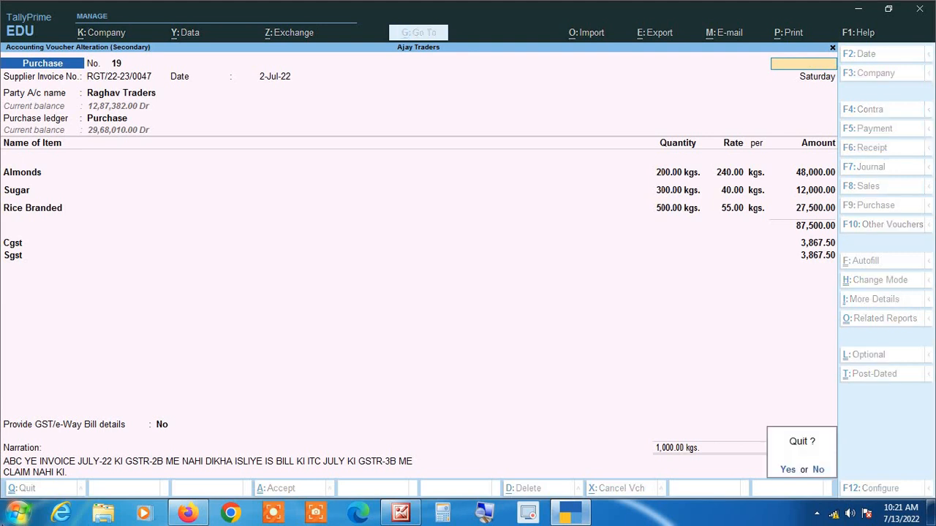
pyautogui.press('y')
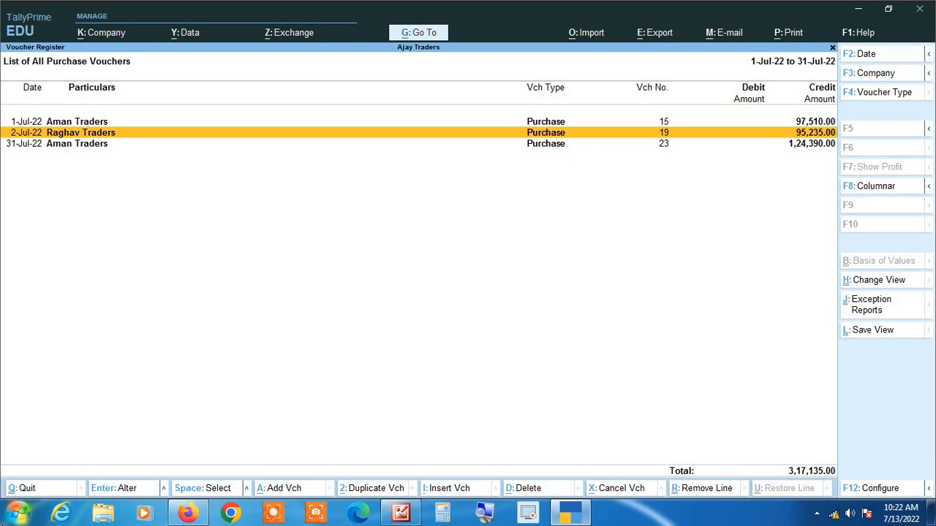
pyautogui.press('Up')
pyautogui.press('Down')
pyautogui.press('Down')
pyautogui.press('Up')
pyautogui.press('Up')
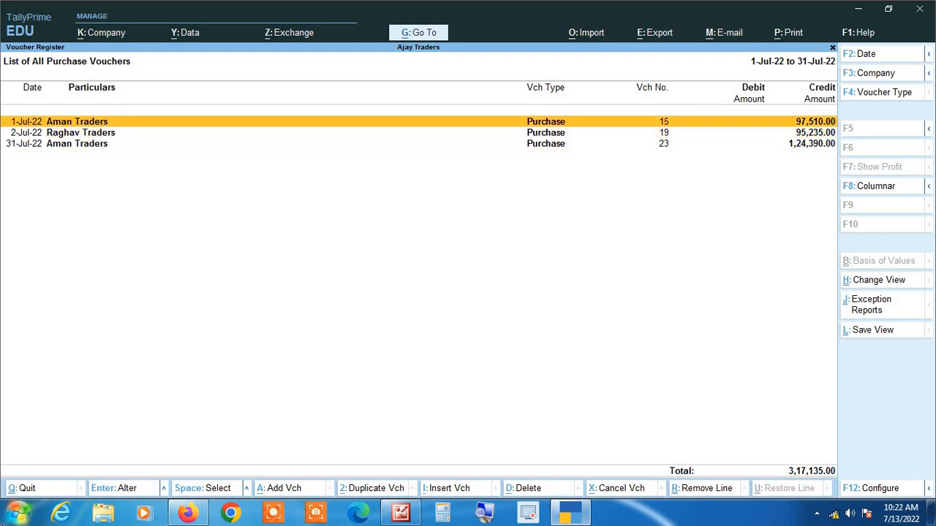
pyautogui.press('Down')
pyautogui.press('Down')
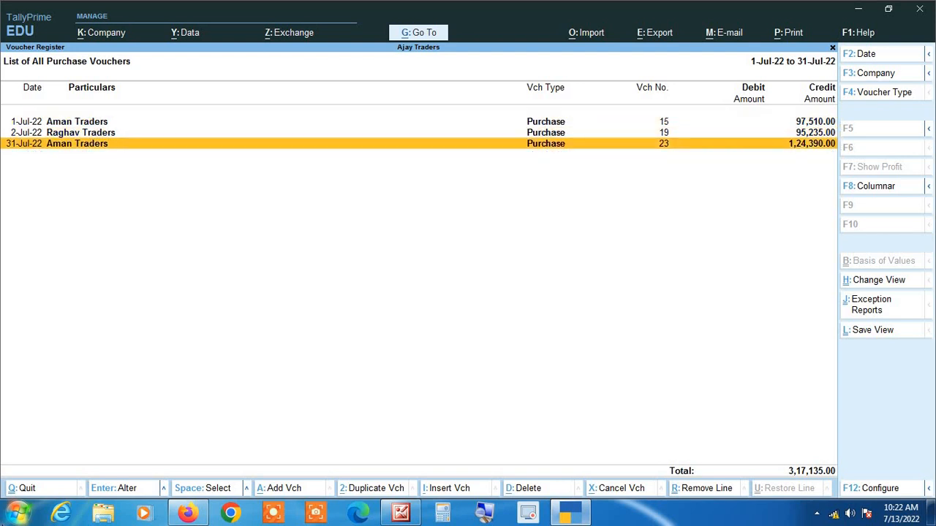
# Duplicate the 1-Jul-22 Aman Traders purchase voucher and set the duplicate's voucher date to 1-Aug-22
pyautogui.press('Up')
pyautogui.press('Up')
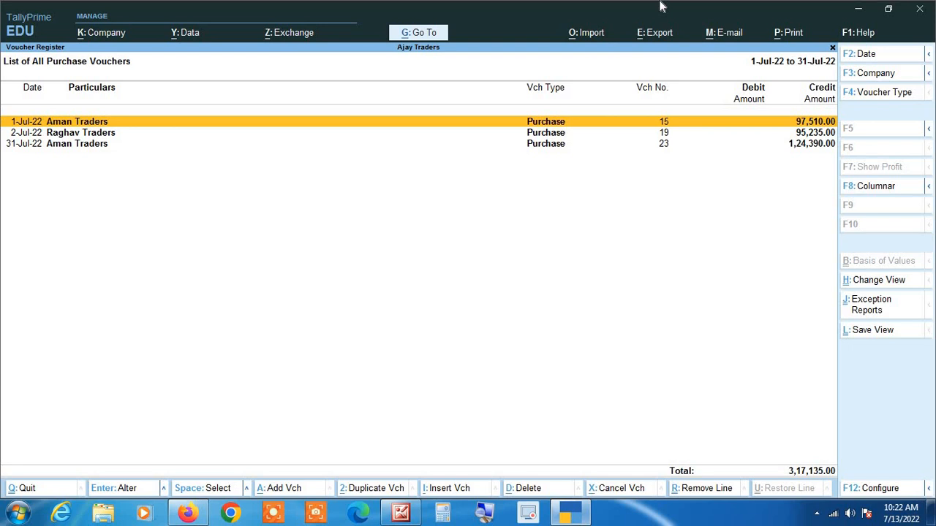
pyautogui.press('alt')
pyautogui.hotkey('alt', '2')
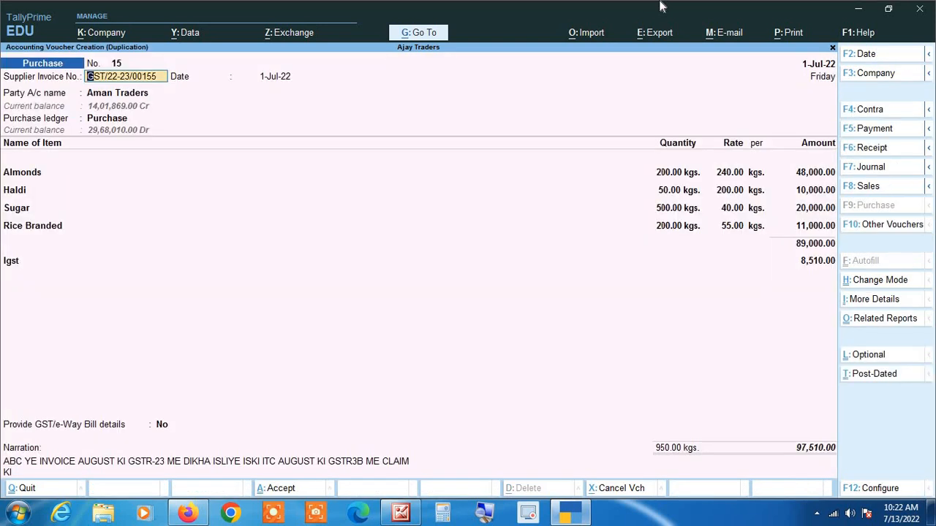
pyautogui.press('F2')
pyautogui.write('1-8')
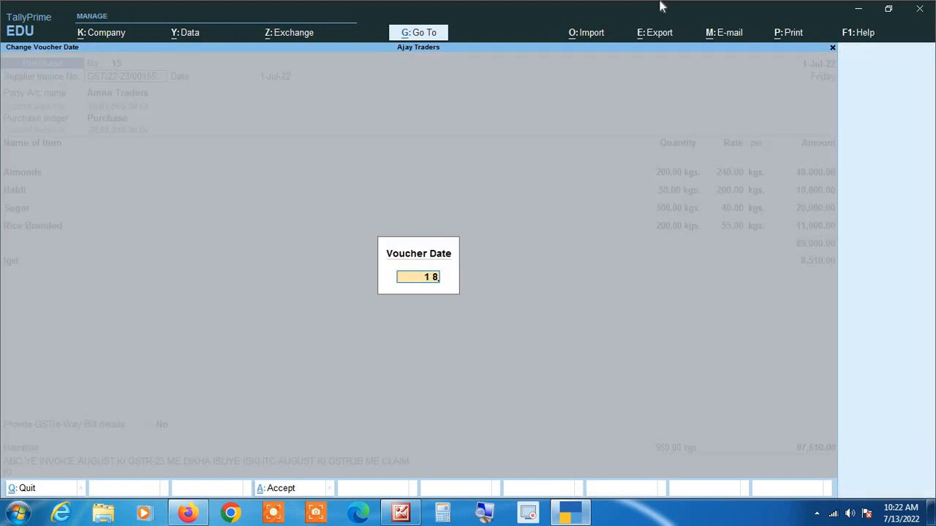
pyautogui.press('Return')
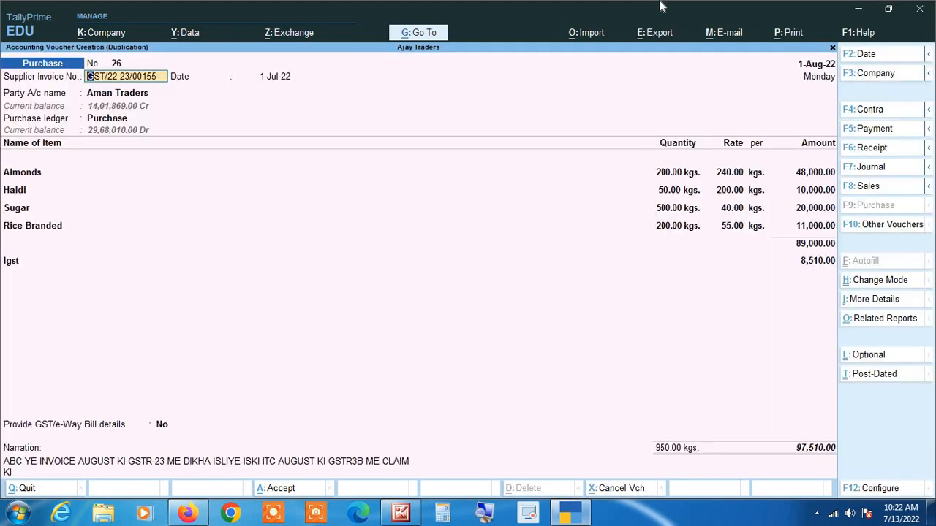
# Keep the duplicate voucher's supplier invoice, party and item details as copied, and clear its narration
pyautogui.press('Return')
pyautogui.press('Return')
pyautogui.press('Return')
pyautogui.press('Return')
pyautogui.press('Return')
pyautogui.press('Return')
pyautogui.press('Return')
pyautogui.press('Return')
pyautogui.press('Return')
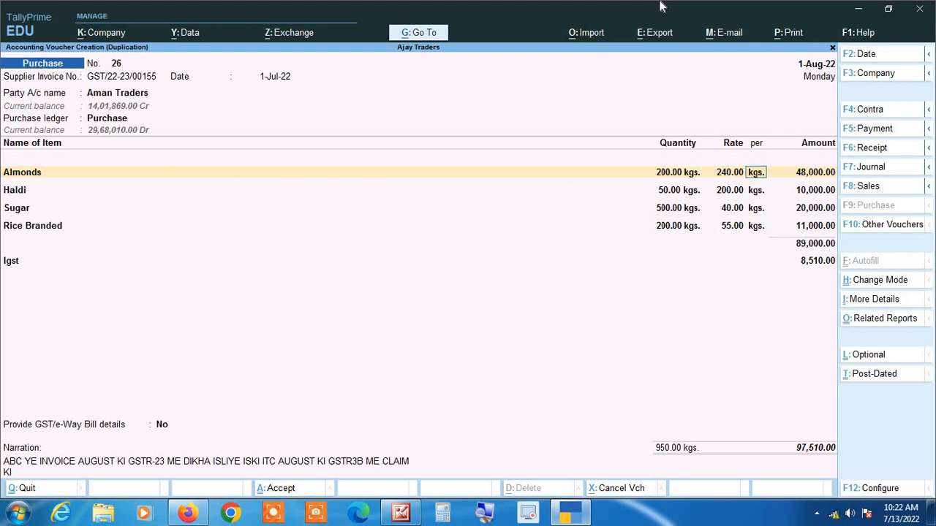
pyautogui.press('Return')
pyautogui.press('Return')
pyautogui.press('Return')
pyautogui.press('Return')
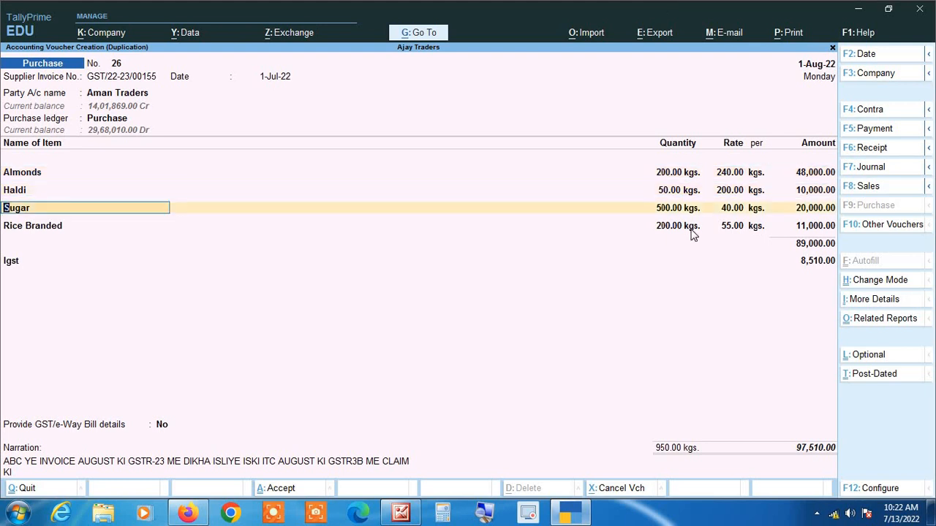
pyautogui.click(371, 461)
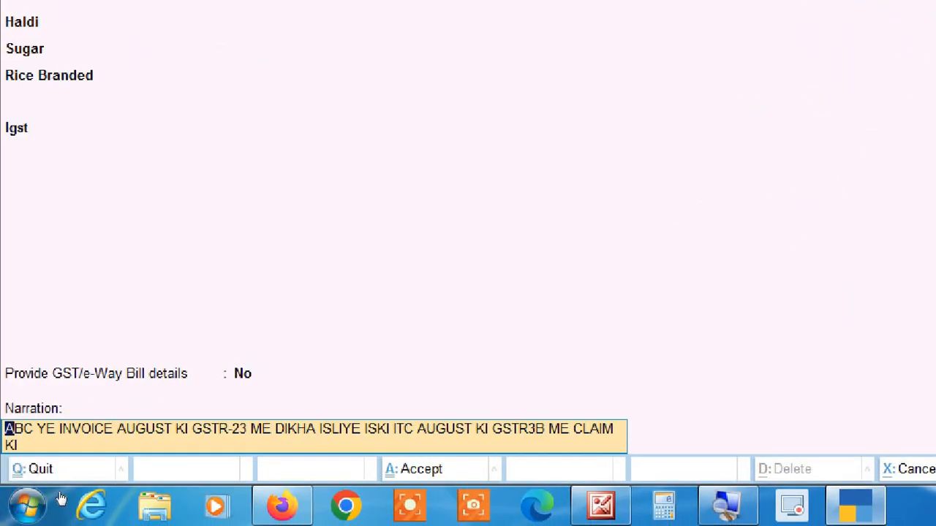
pyautogui.press('BackSpace')
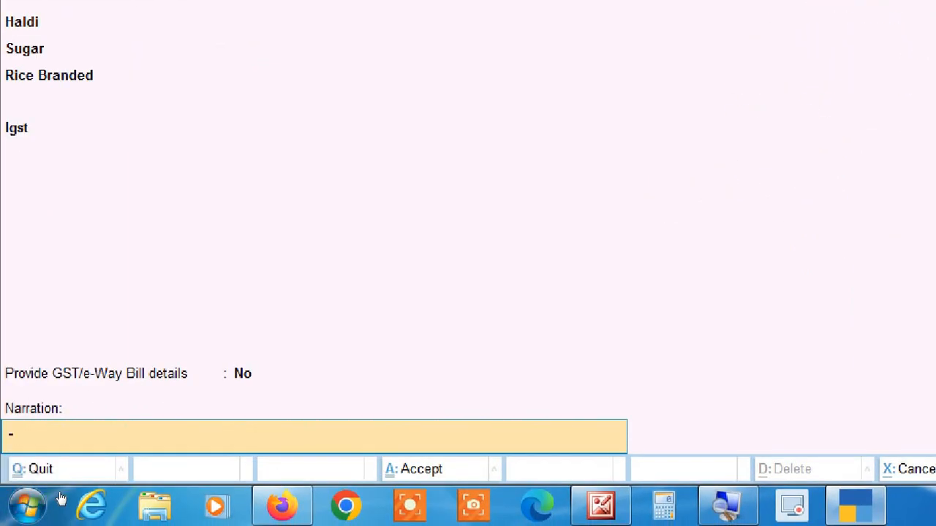
# Enter the narration "XYZ IS INVOICE KI ITC CLAIM KARNE KE BAD DELETE KARNA HE" in the duplicated 1-Aug-22 Aman Traders voucher and save it
pyautogui.write('XYZ  IS INVOICE')
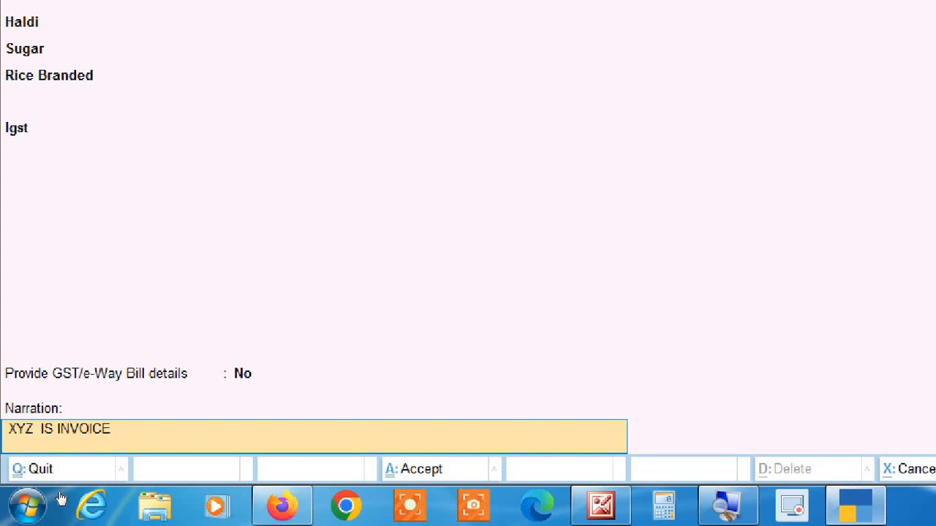
pyautogui.write(' KI ITC CLAIM KARNE KE')
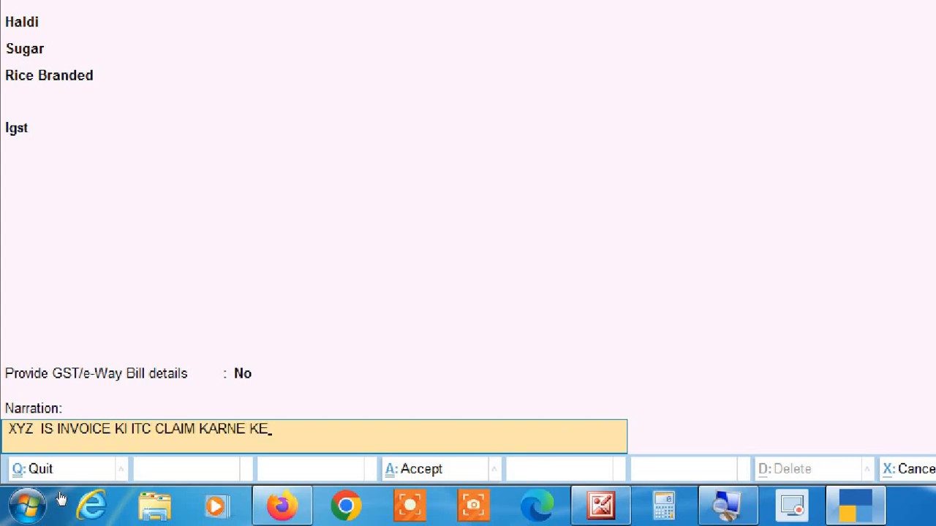
pyautogui.write(' BAD DELETE K')
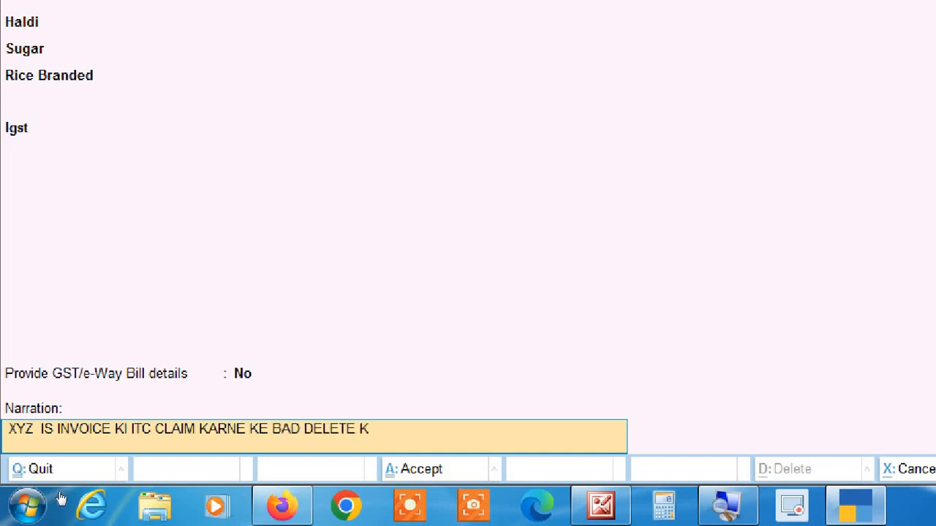
pyautogui.write('ARNA HE')
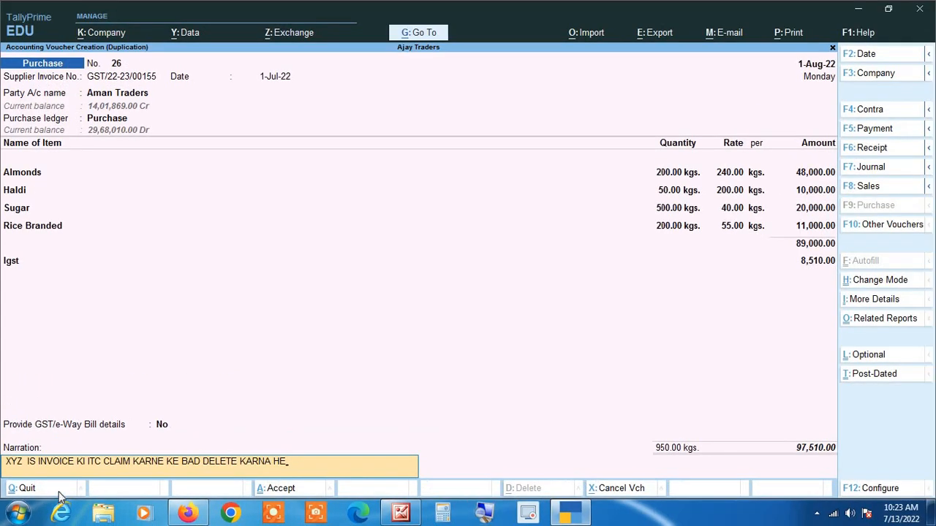
pyautogui.press('Return')
pyautogui.press('Return')
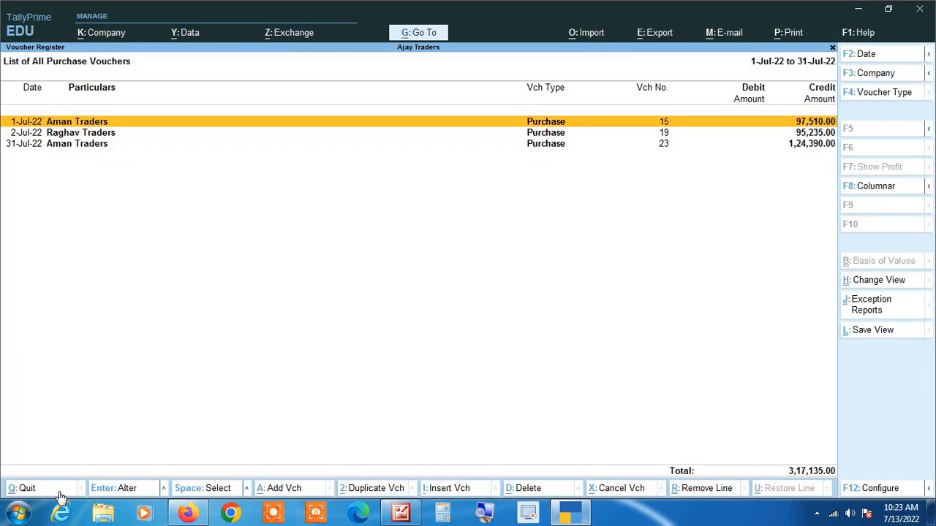
# Replace the 31-Jul-22 Aman Traders voucher's narration with "XYZ IS INVOICE KI ITC CLAIM KARNE KE BAD DELETE KARNA HE" and save it
pyautogui.press('Down')
pyautogui.press('Down')
pyautogui.press('Return')
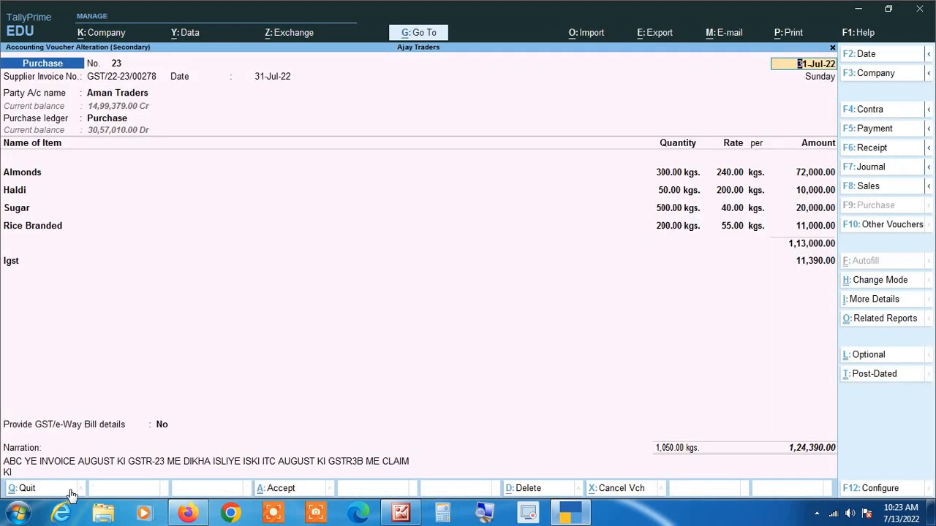
pyautogui.click(101, 461)
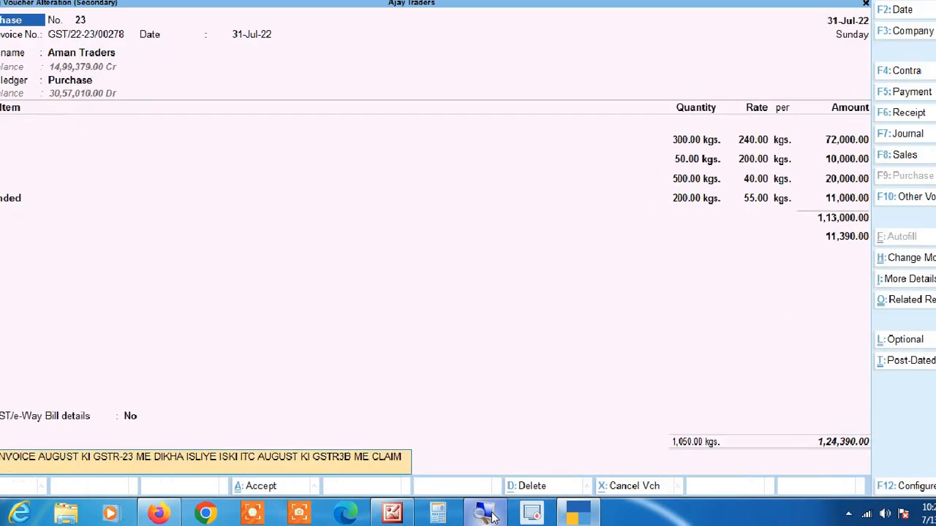
pyautogui.press('BackSpace')
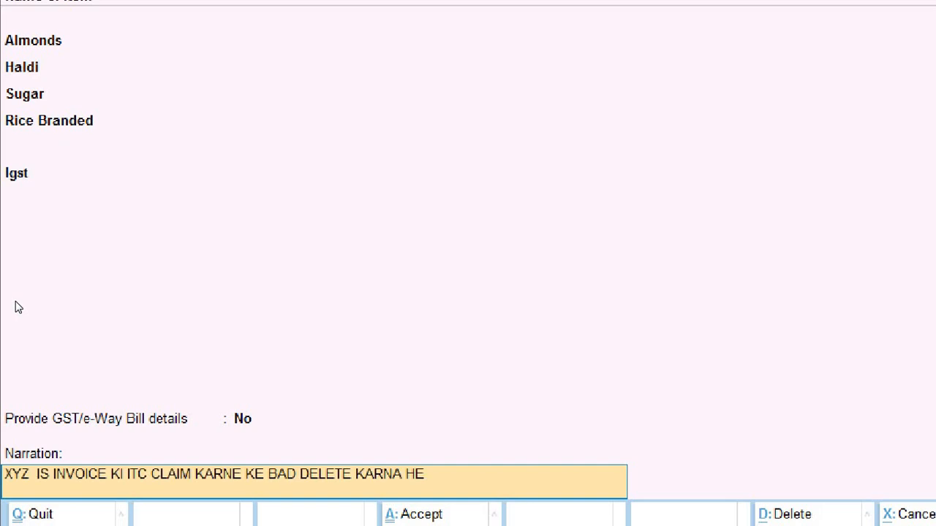
pyautogui.hotkey('ctrl', 'a')
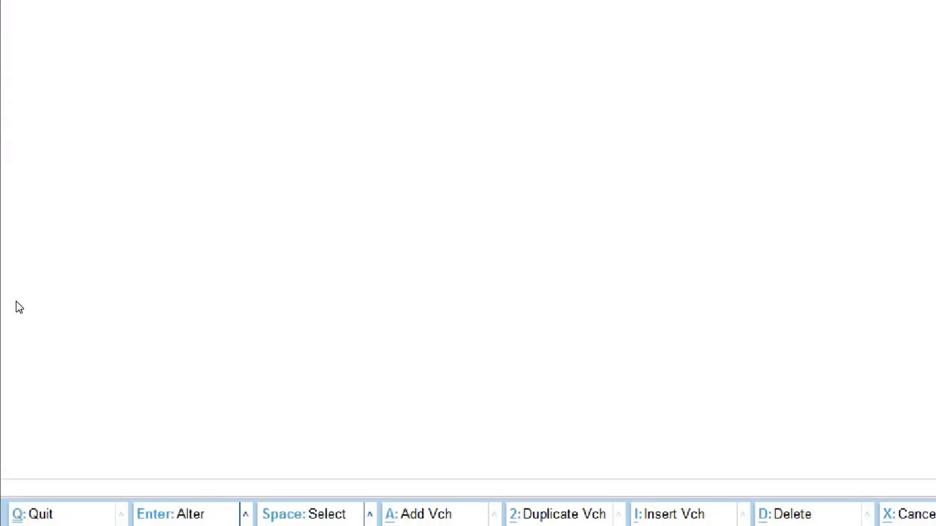
# Return to the full July purchase voucher list and look through it down to the 31-Jul-22 Aman Traders voucher
pyautogui.press('Escape')
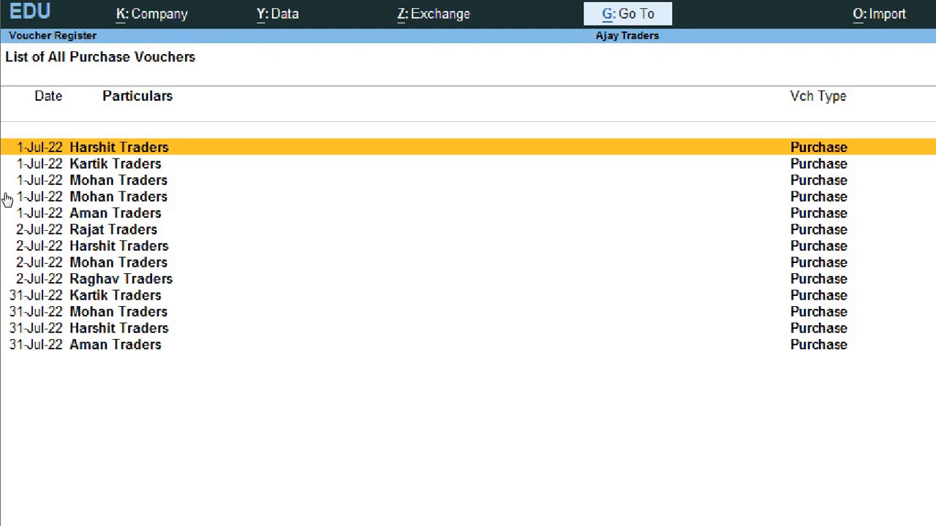
pyautogui.press('Down')
pyautogui.press('Down')
pyautogui.press('Down')
pyautogui.press('Down')
pyautogui.press('Down')
pyautogui.press('Down')
pyautogui.press('Down')
pyautogui.press('Down')
pyautogui.press('Down')
pyautogui.press('Down')
pyautogui.press('Down')
pyautogui.press('Down')
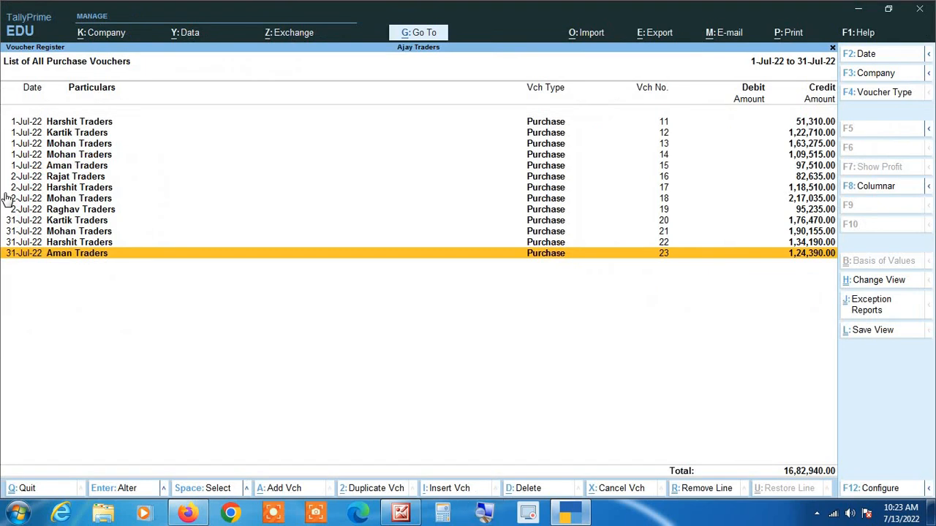
# Leave the July list and open August's purchase vouchers from the monthly purchase register
pyautogui.press('Escape')
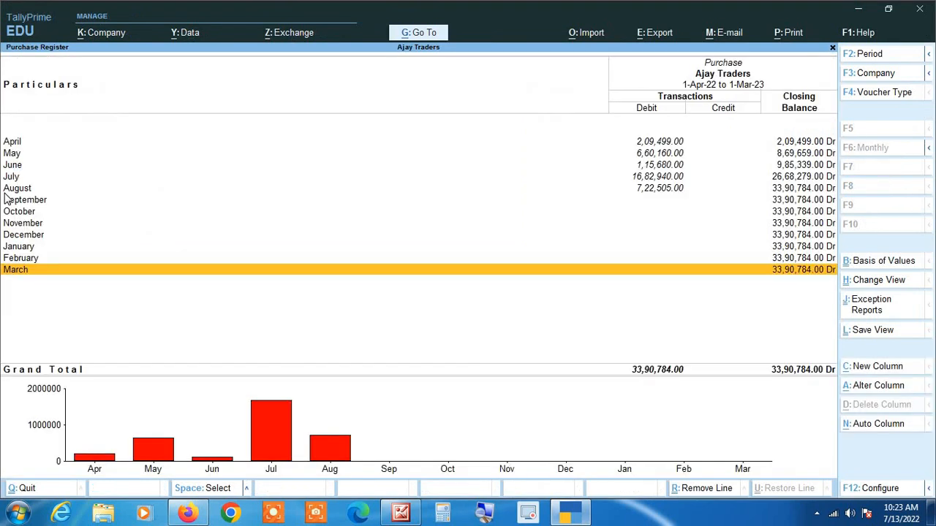
pyautogui.press('Up')
pyautogui.press('Up')
pyautogui.press('Up')
pyautogui.press('Up')
pyautogui.press('Up')
pyautogui.press('Up')
pyautogui.press('Up')
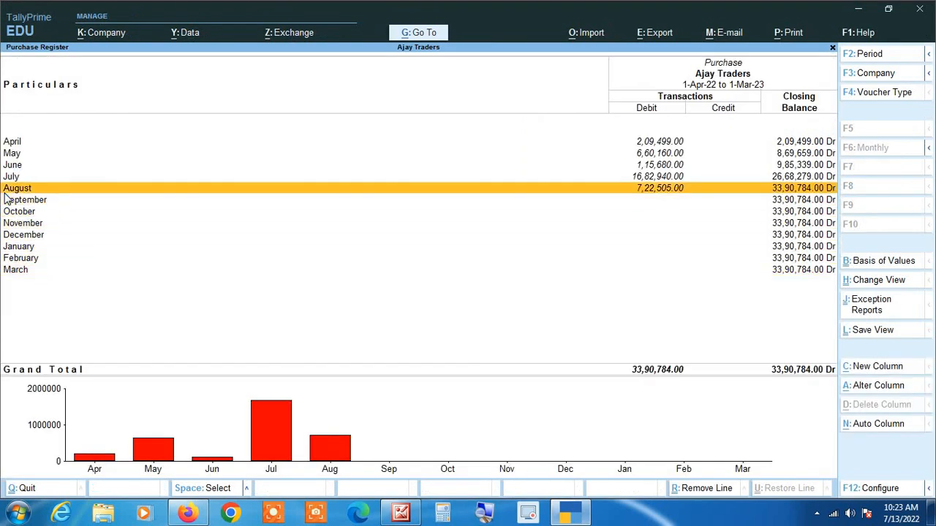
pyautogui.press('Return')
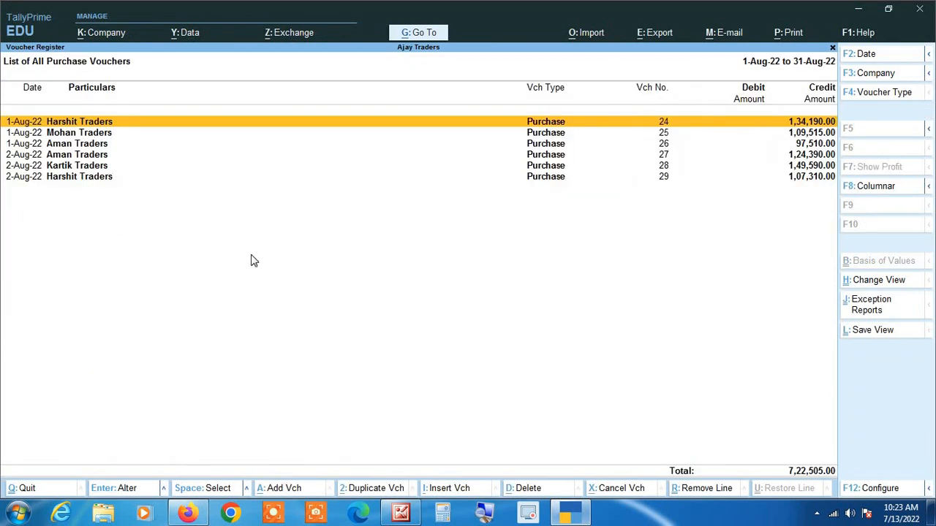
# Examine the Aman Traders purchase vouchers dated 1-Aug-22 and 2-Aug-22 in the August list
pyautogui.click(484, 512)
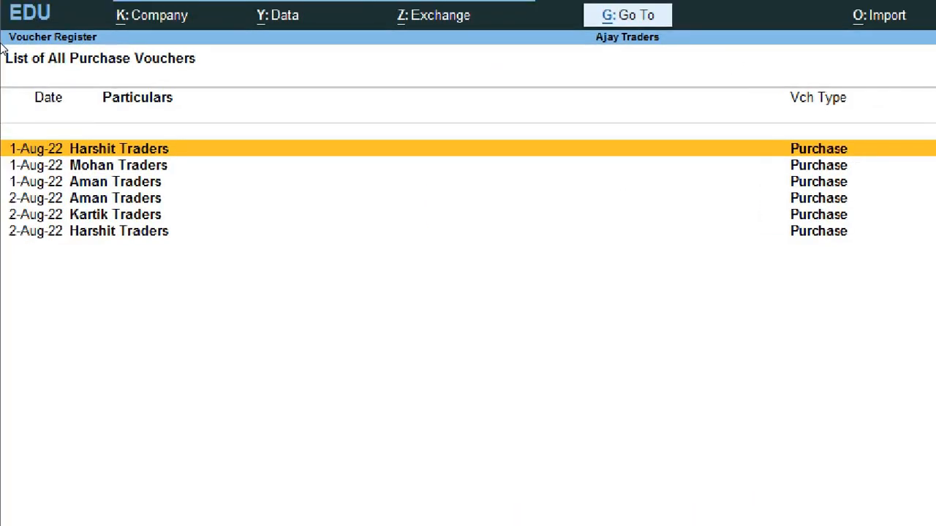
pyautogui.press('Down')
pyautogui.press('Down')
pyautogui.press('Down')
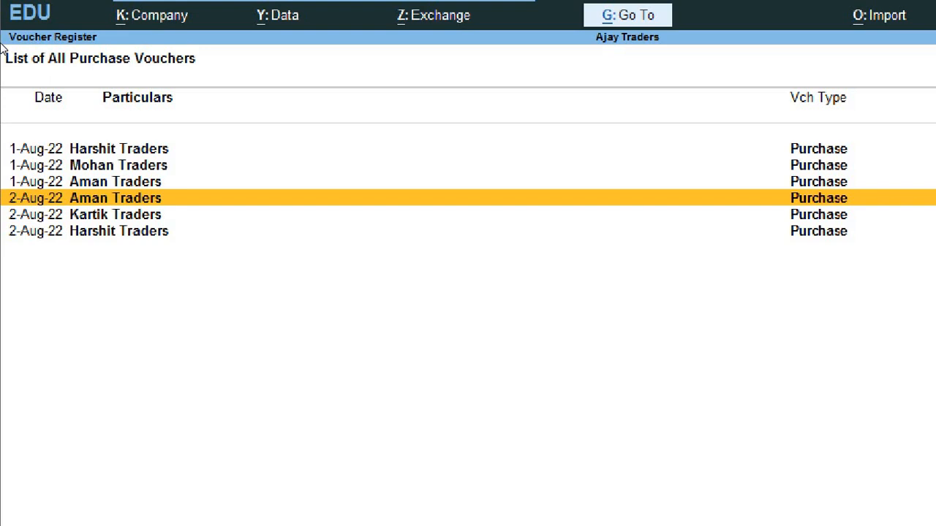
pyautogui.press('Up')
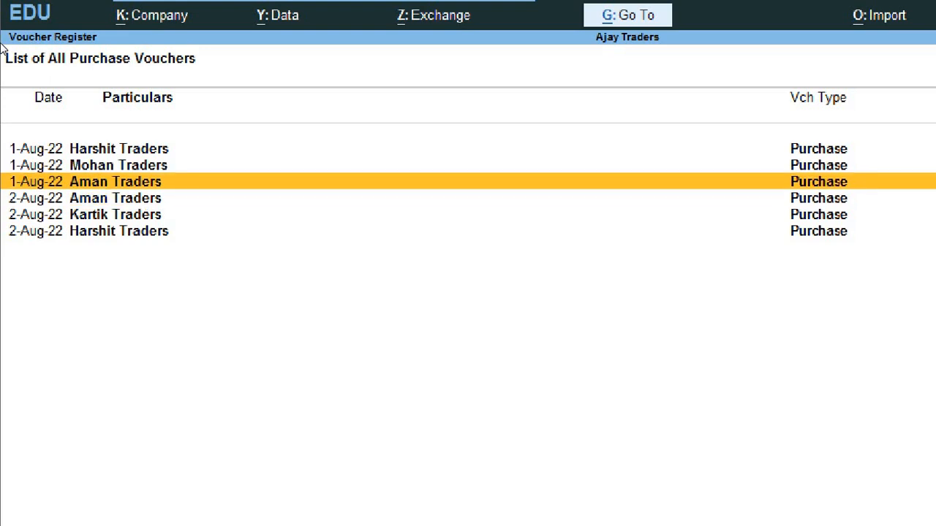
pyautogui.press('Down')
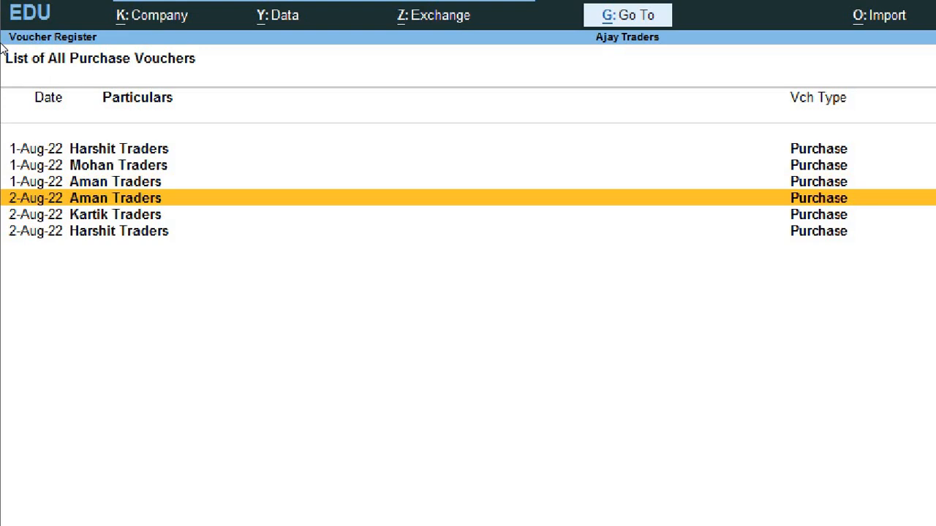
pyautogui.press('Up')
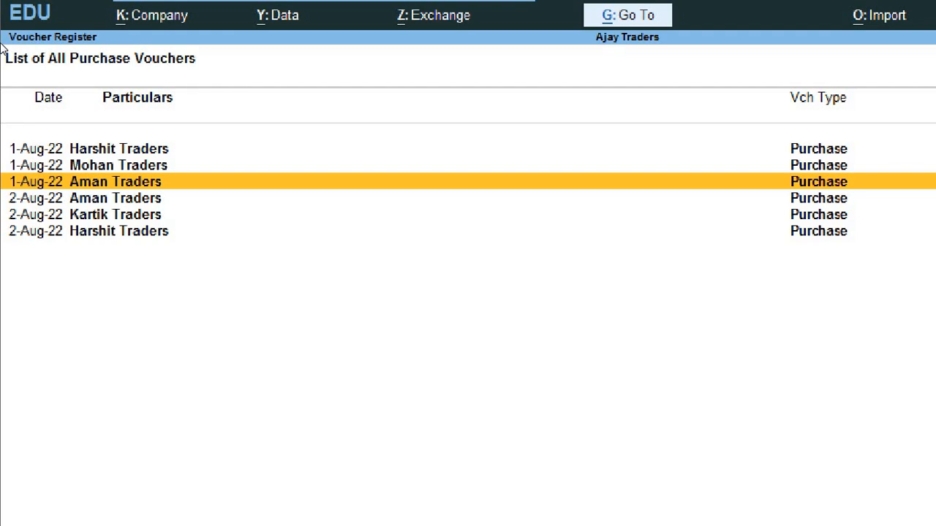
pyautogui.press('Up')
pyautogui.press('Down')
pyautogui.press('Down')
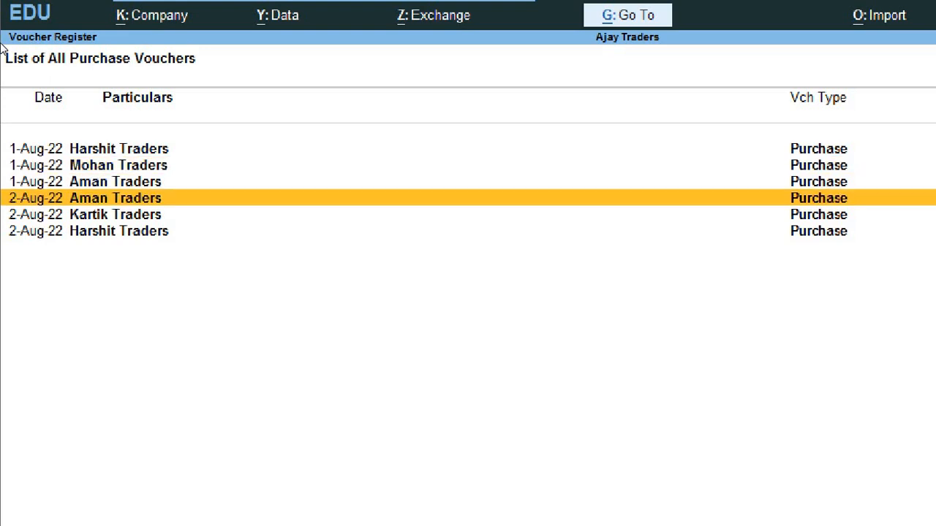
# Go back to July's purchase vouchers, open the 31-Jul-22 Aman Traders voucher to check its narration, and close it without changes
pyautogui.press('Escape')
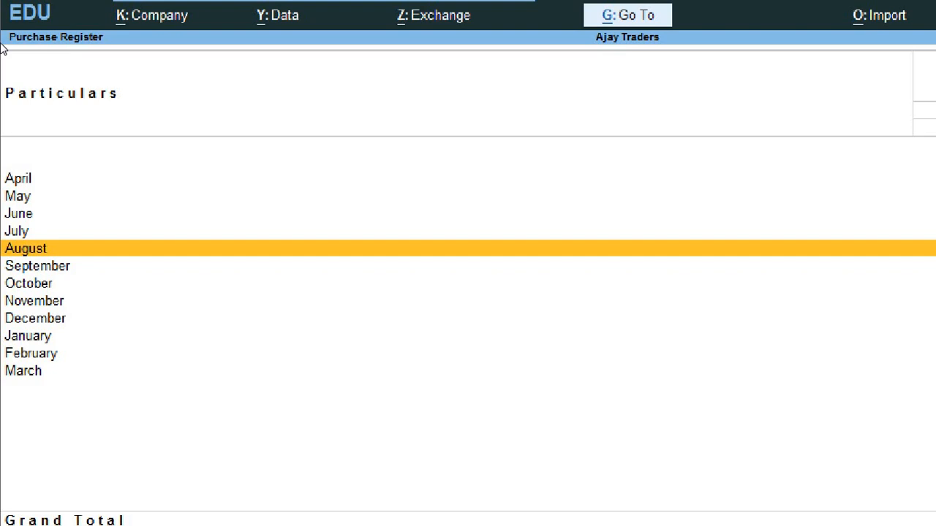
pyautogui.press('Up')
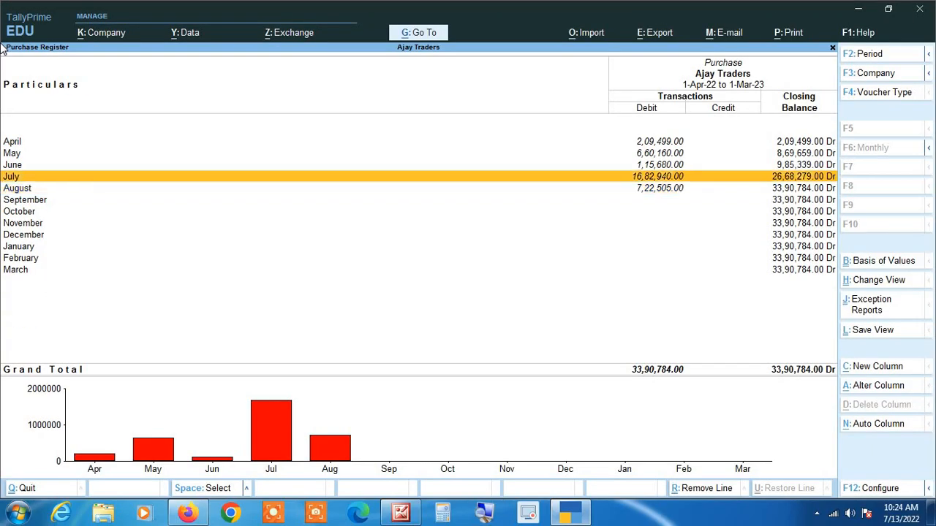
pyautogui.press('Return')
pyautogui.press('Down')
pyautogui.press('Down')
pyautogui.press('Down')
pyautogui.press('Down')
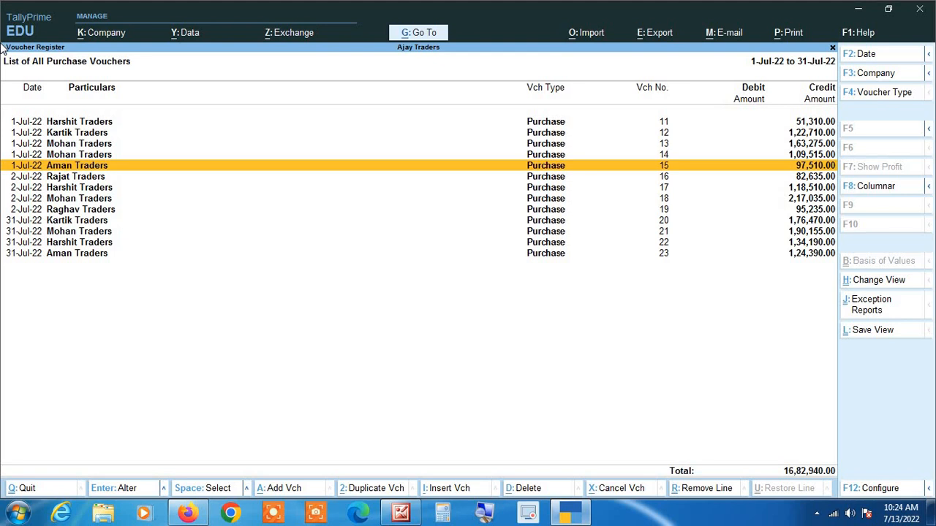
pyautogui.press('Down')
pyautogui.press('Down')
pyautogui.press('Down')
pyautogui.press('Down')
pyautogui.press('Down')
pyautogui.press('Down')
pyautogui.press('Down')
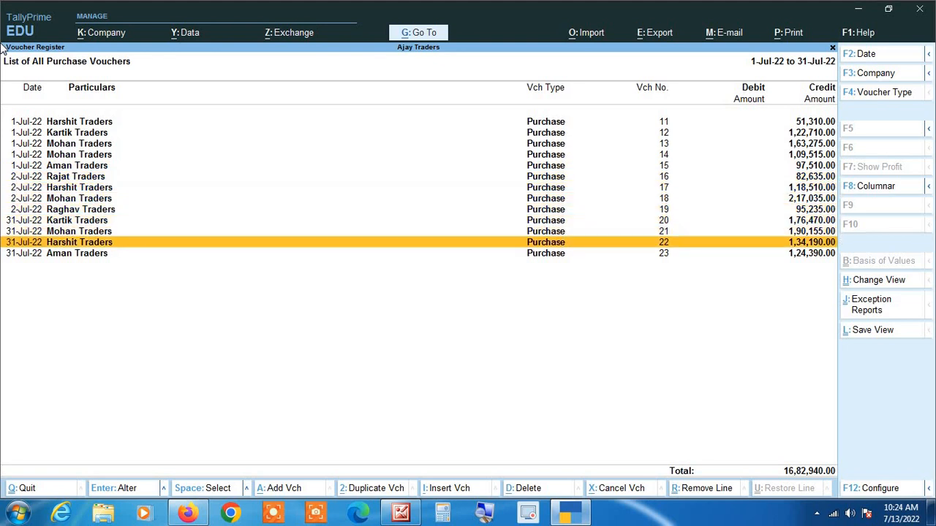
pyautogui.press('Down')
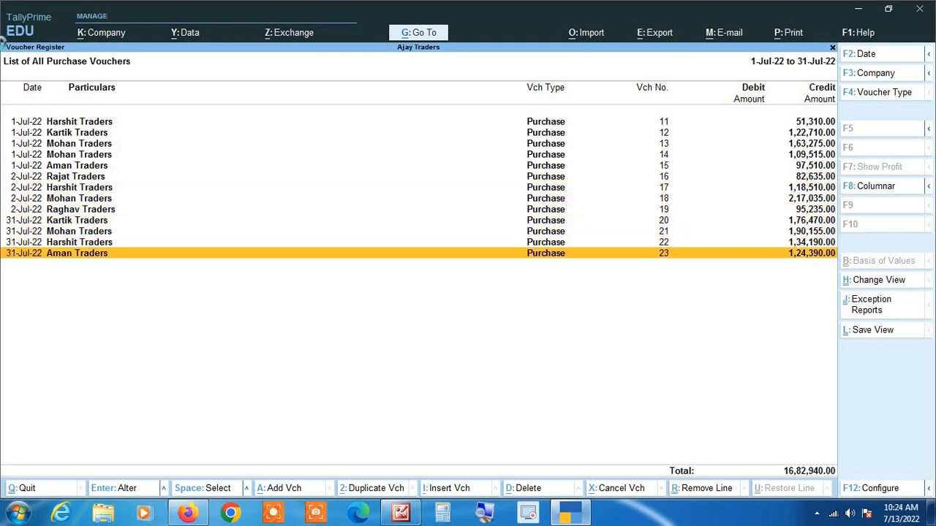
pyautogui.press('Return')
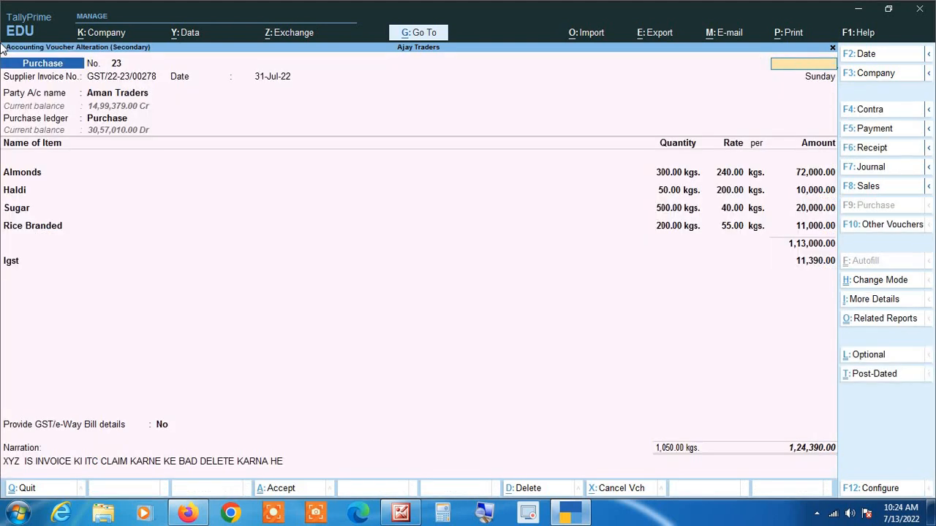
pyautogui.press('Escape')
pyautogui.press('Return')
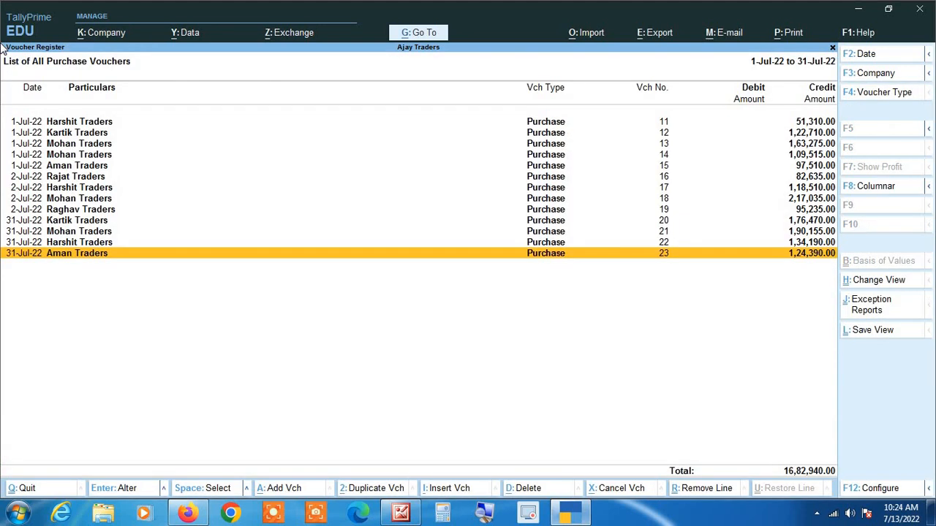
# Open the 1-Aug-22 Aman Traders voucher from August's purchase list to check its narration, and close it without changes
pyautogui.press('Escape')
pyautogui.press('Down')
pyautogui.press('Return')
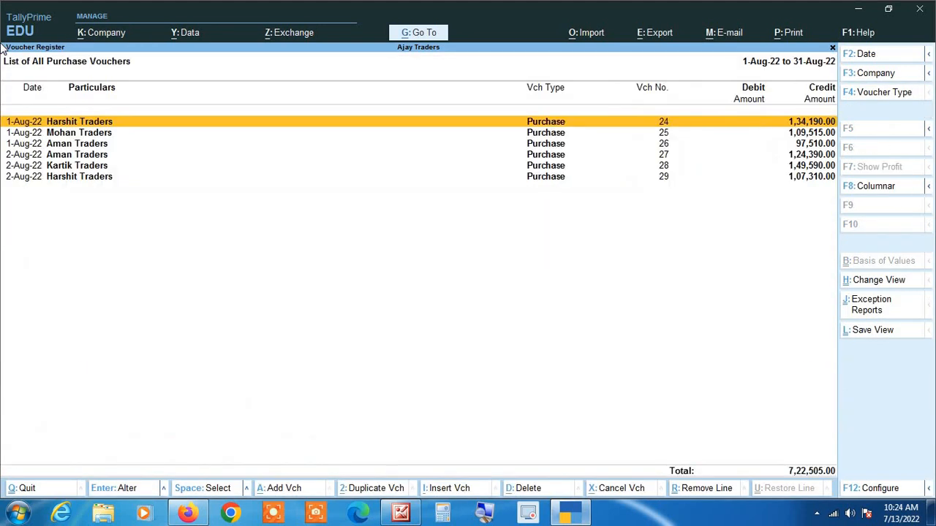
pyautogui.press('Down')
pyautogui.press('Down')
pyautogui.press('Down')
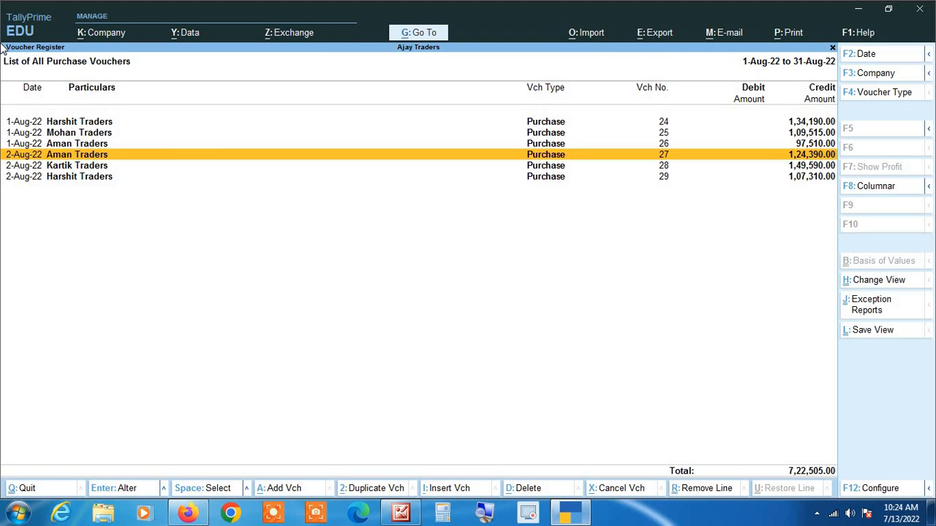
pyautogui.press('Up')
pyautogui.press('Return')
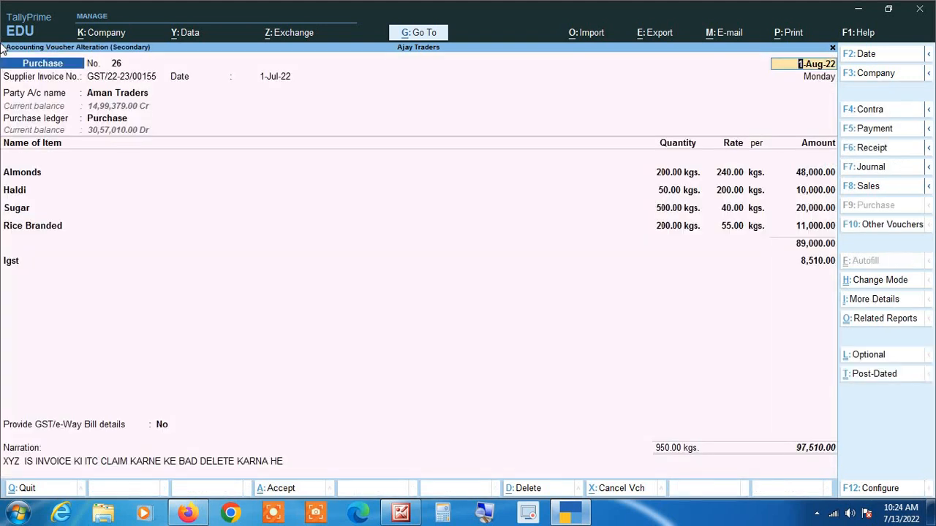
pyautogui.press('Escape')
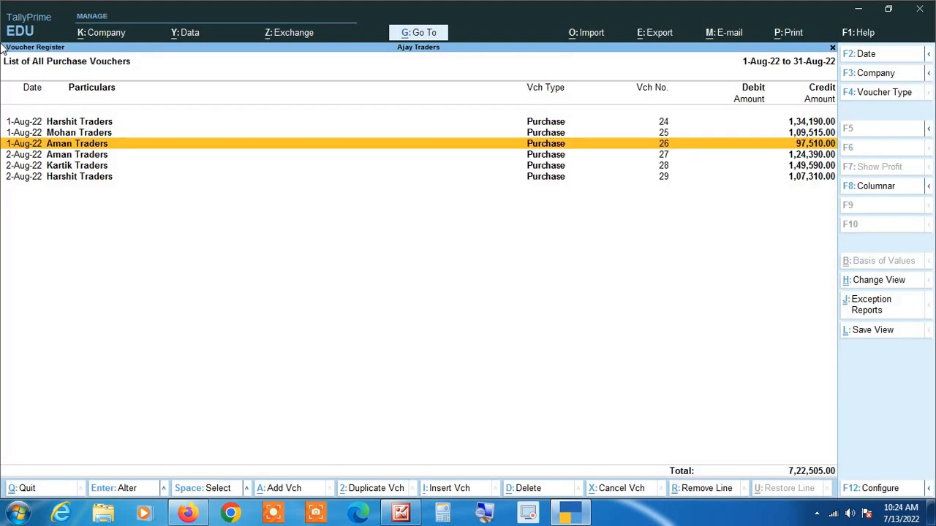
# Look over the purchase vouchers dated 2-Aug-22 in the August list
pyautogui.press('Down')
pyautogui.press('Down')
pyautogui.press('Down')
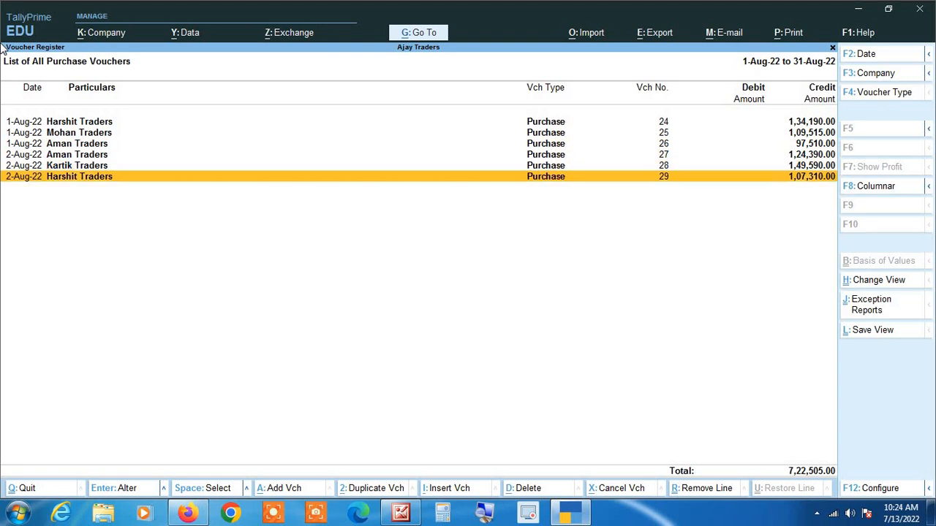
pyautogui.press('Up')
pyautogui.press('Up')
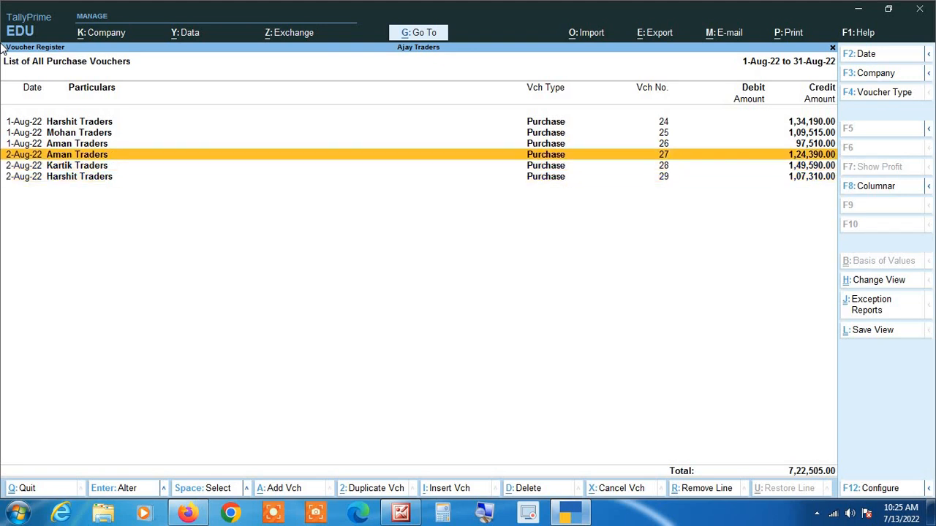
# Duplicate the 31-Jul-22 Aman Traders purchase voucher from July's list and set the copy's voucher date to 1-8-2022
pyautogui.press('Escape')
pyautogui.press('Up')
pyautogui.press('Return')
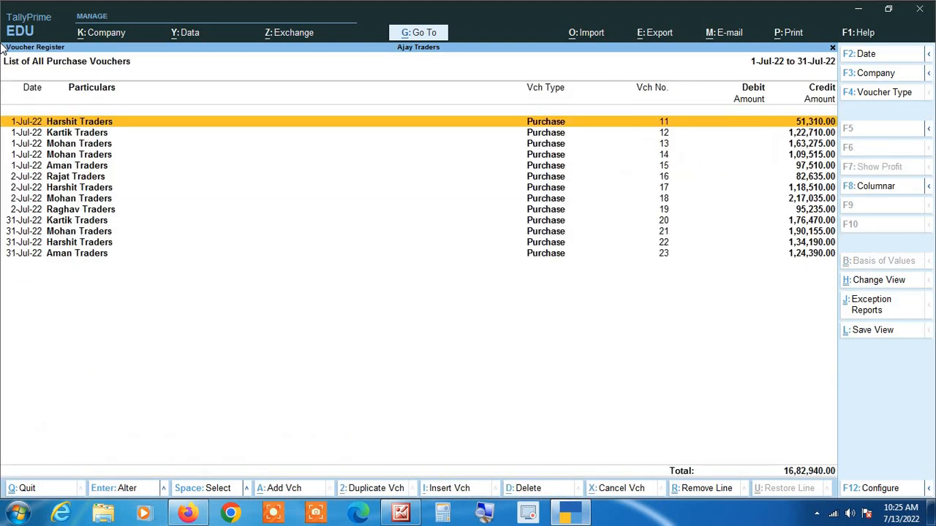
pyautogui.press('Down')
pyautogui.press('Down')
pyautogui.press('Down')
pyautogui.press('Down')
pyautogui.press('Down')
pyautogui.press('Down')
pyautogui.press('Down')
pyautogui.press('Down')
pyautogui.press('Down')
pyautogui.press('Down')
pyautogui.press('Down')
pyautogui.press('Down')
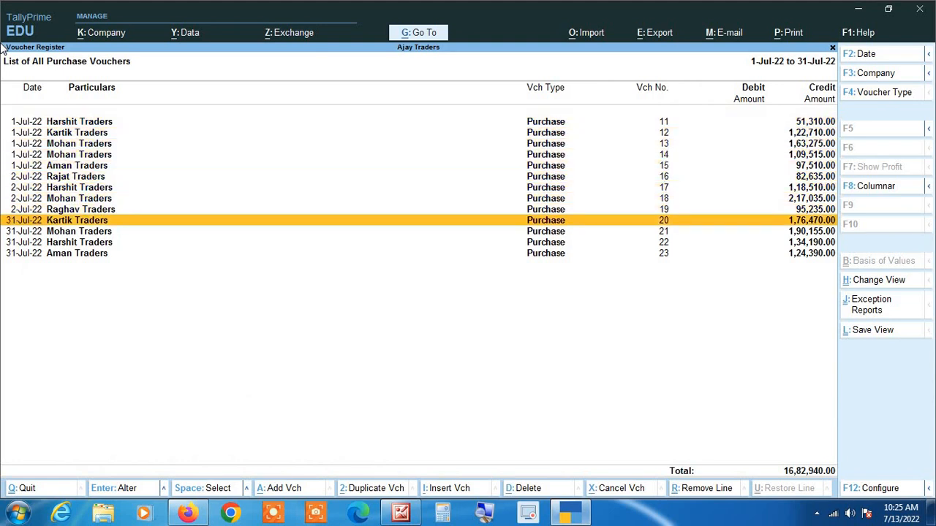
pyautogui.press('alt')
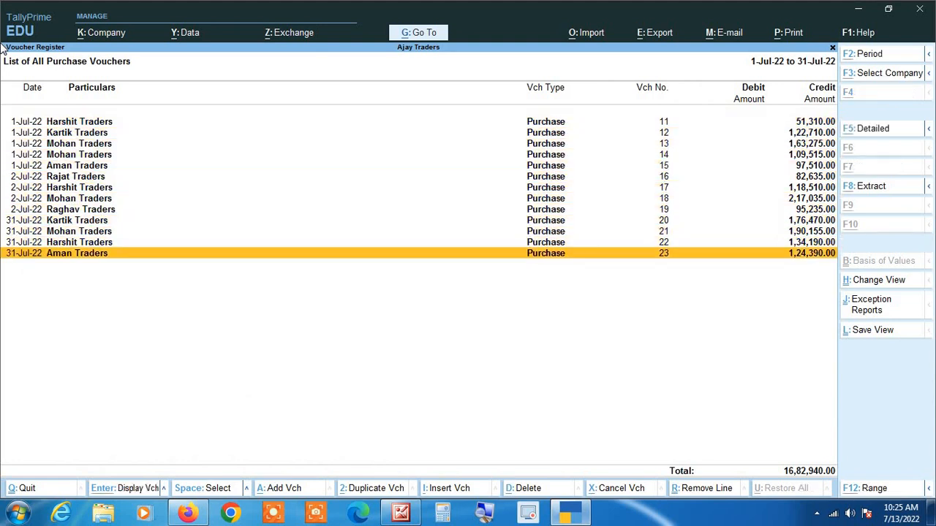
pyautogui.hotkey('alt', '2')
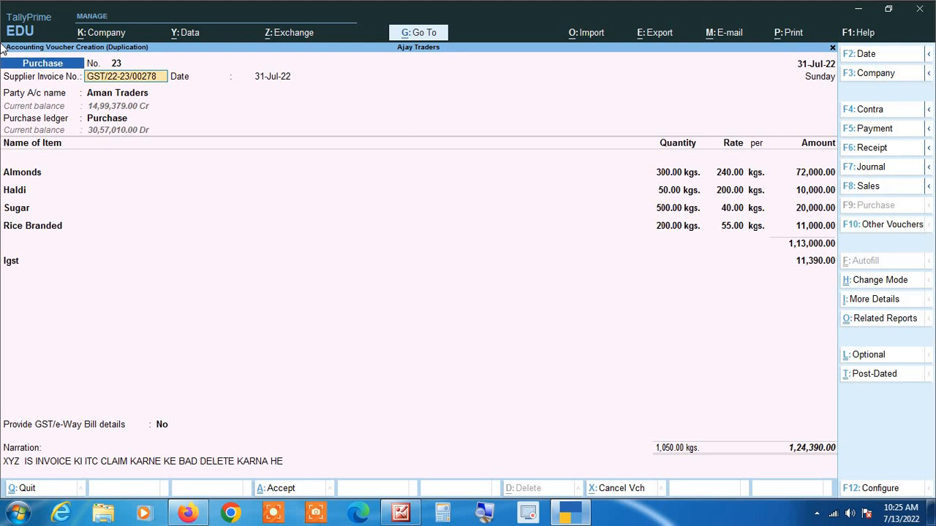
pyautogui.press('F2')
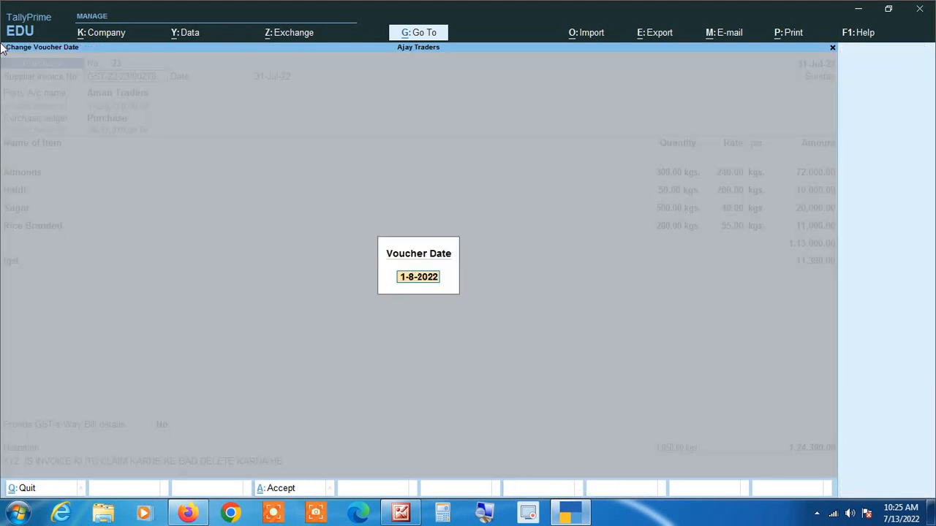
pyautogui.write('1-8')
pyautogui.press('Return')
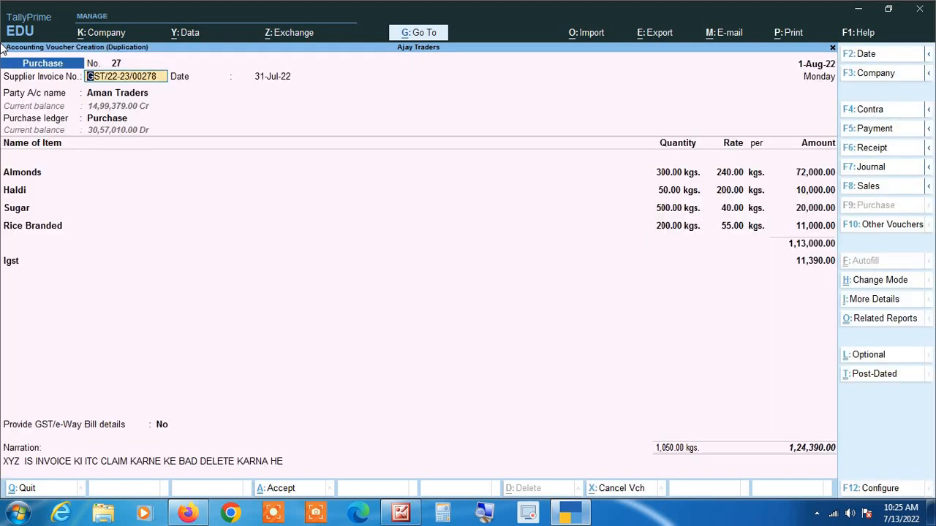
# Accept the duplicate's invoice details, items, Igst amount and XYZ narration as they are, and save the voucher
pyautogui.press('Return')
pyautogui.press('Return')
pyautogui.press('Return')
pyautogui.press('Return')
pyautogui.press('Return')
pyautogui.press('Return')
pyautogui.press('Return')
pyautogui.press('Return')
pyautogui.press('Return')
pyautogui.press('Return')
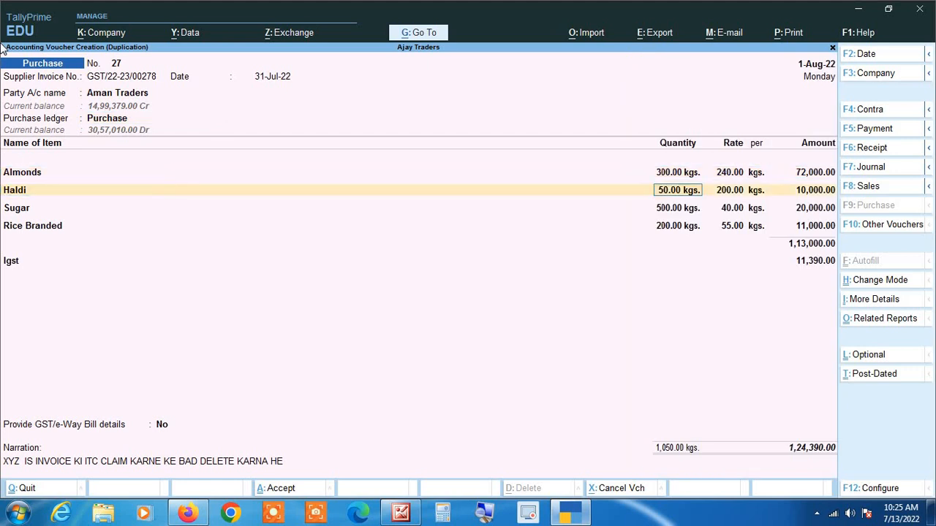
pyautogui.press('Return')
pyautogui.press('Return')
pyautogui.press('Return')
pyautogui.press('Return')
pyautogui.press('Return')
pyautogui.press('Return')
pyautogui.press('Return')
pyautogui.press('Return')
pyautogui.press('Return')
pyautogui.press('Return')
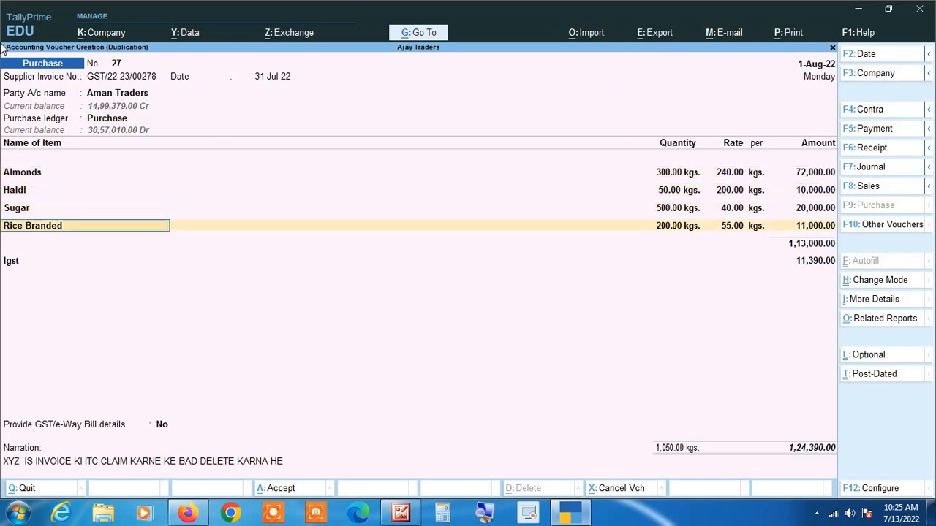
pyautogui.press('Return')
pyautogui.press('Return')
pyautogui.press('Return')
pyautogui.press('Return')
pyautogui.press('Return')
pyautogui.press('Return')
pyautogui.press('Return')
pyautogui.press('Return')
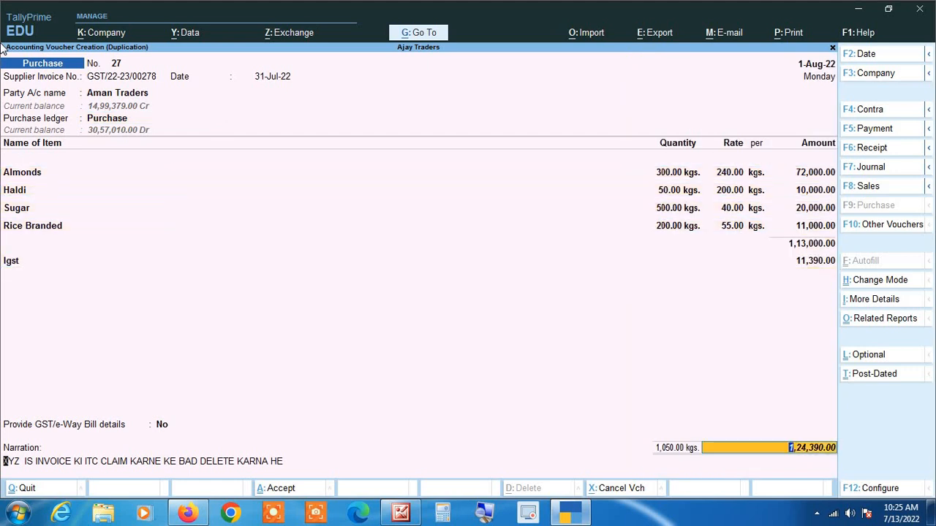
pyautogui.press('Return')
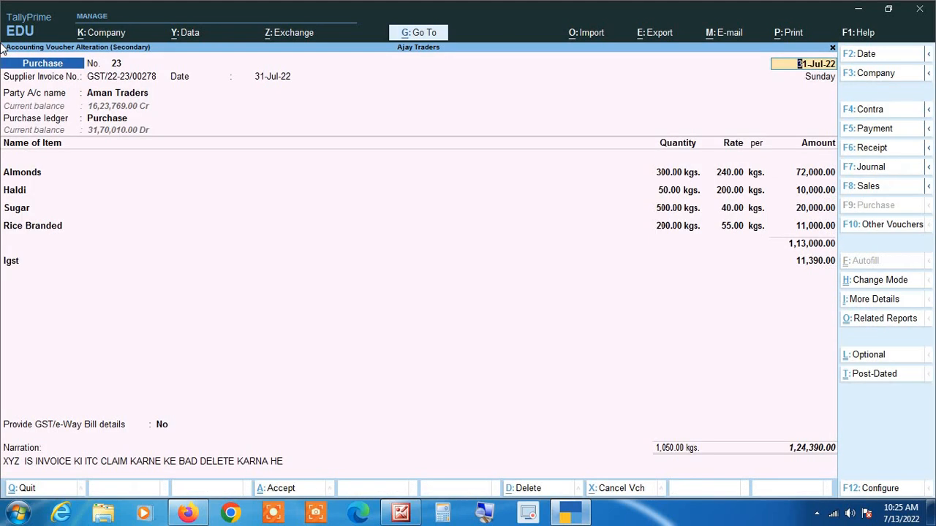
# Close the original 31-Jul-22 Aman Traders voucher without changes and open August's list of purchase vouchers
pyautogui.press('Escape')
pyautogui.press('Return')
pyautogui.press('Escape')
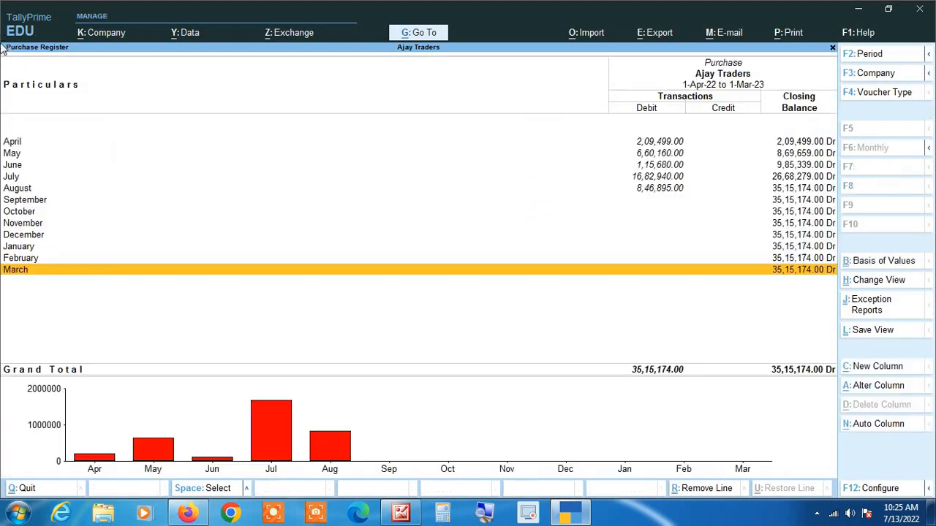
pyautogui.press('Up')
pyautogui.press('Up')
pyautogui.press('Up')
pyautogui.press('Up')
pyautogui.press('Up')
pyautogui.press('Up')
pyautogui.press('Up')
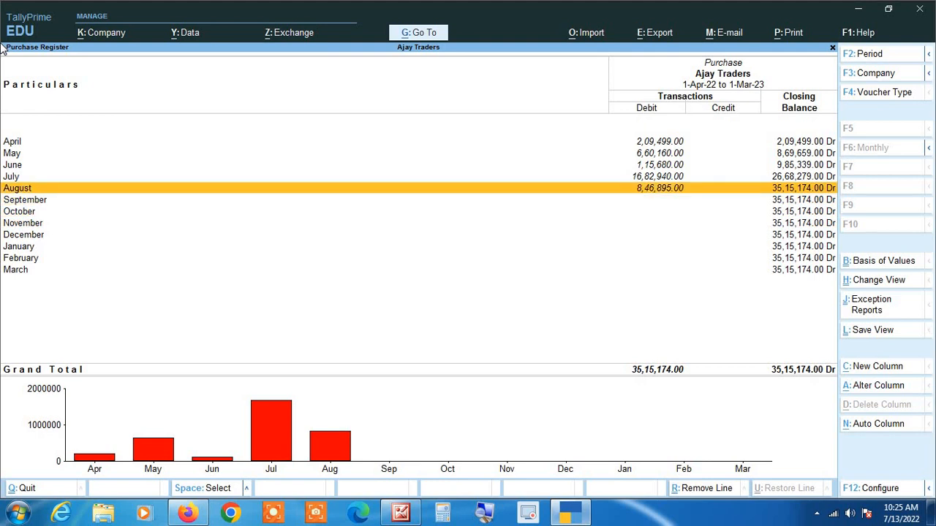
pyautogui.press('Return')
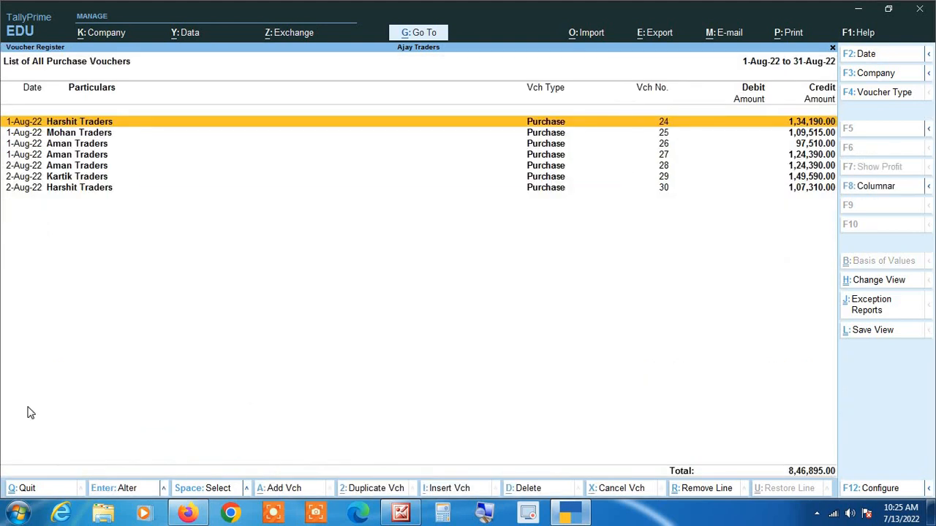
# Show August's purchases as a columnar register with the existing settings and compare the Aman Traders supplier invoice numbers and dates
pyautogui.press('F8')
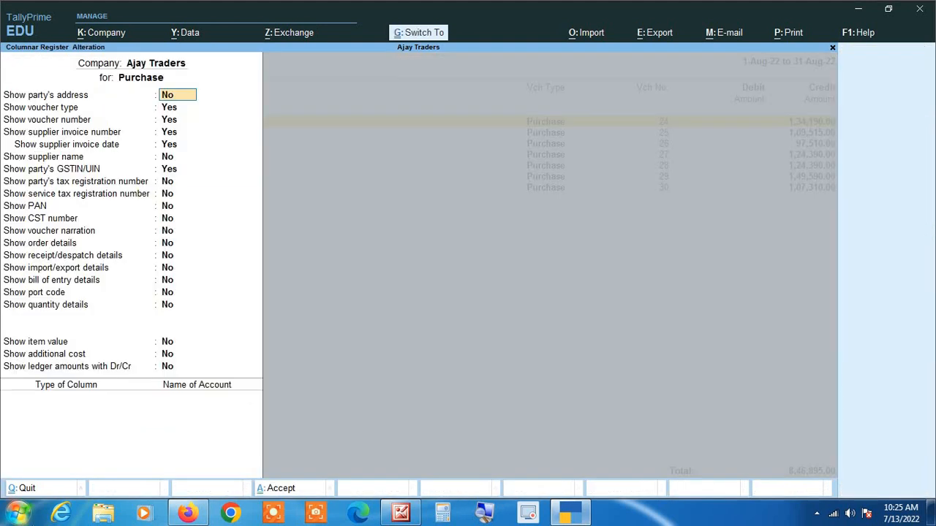
pyautogui.hotkey('ctrl', 'a')
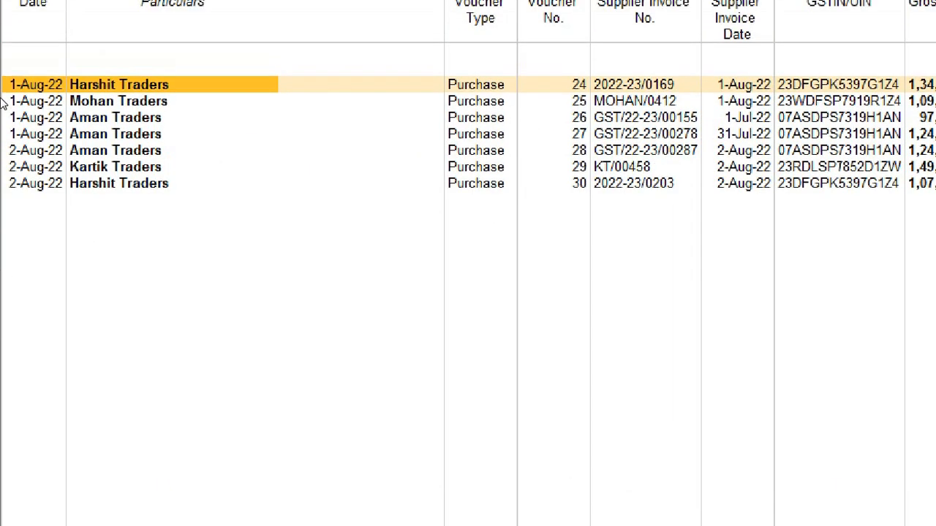
pyautogui.press('Down')
pyautogui.press('Down')
pyautogui.press('Down')
pyautogui.press('Down')
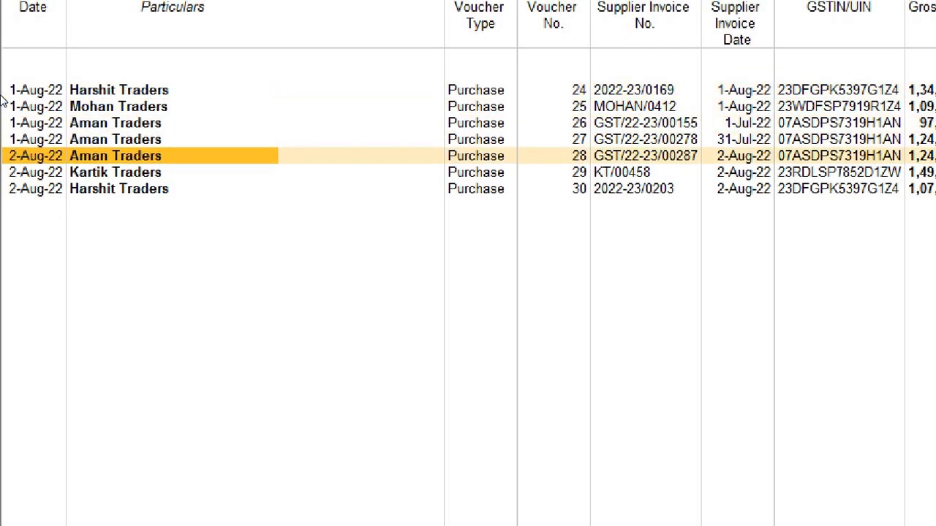
pyautogui.press('Up')
pyautogui.press('Up')
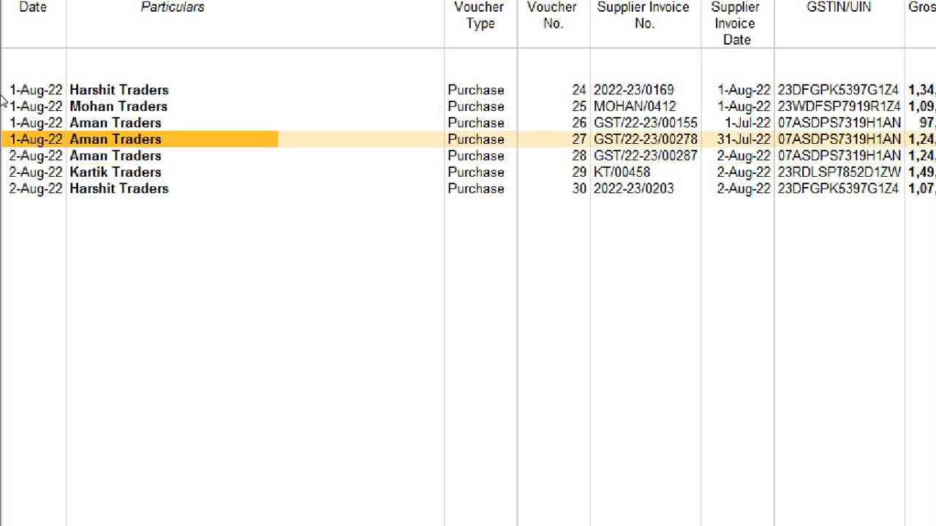
pyautogui.press('Down')
pyautogui.press('Up')
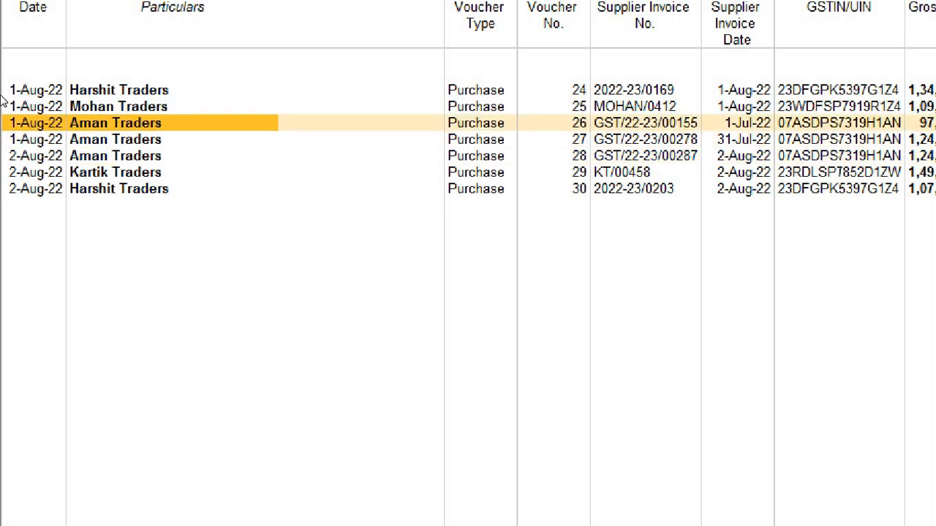
pyautogui.press('Down')
pyautogui.press('Up')
pyautogui.press('Down')
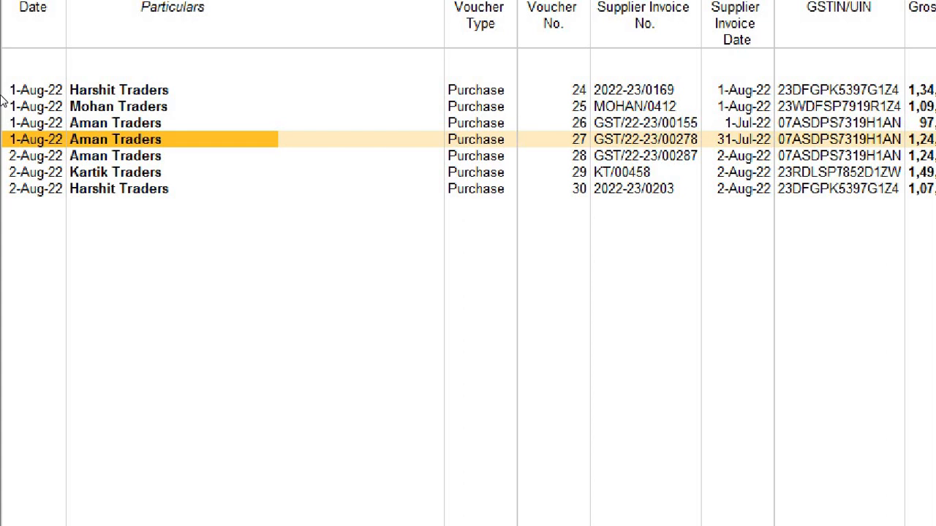
pyautogui.press('Up')
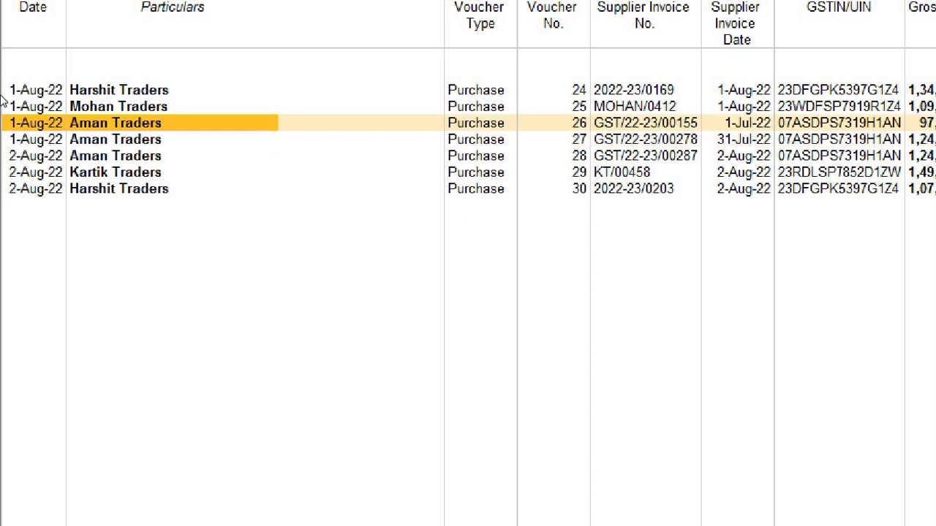
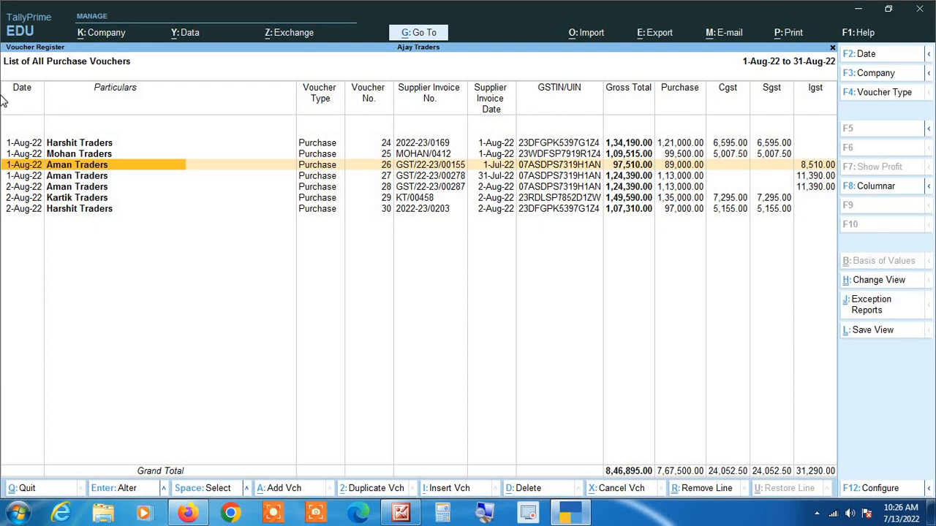
pyautogui.press('Down')
pyautogui.press('Up')
pyautogui.press('Down')
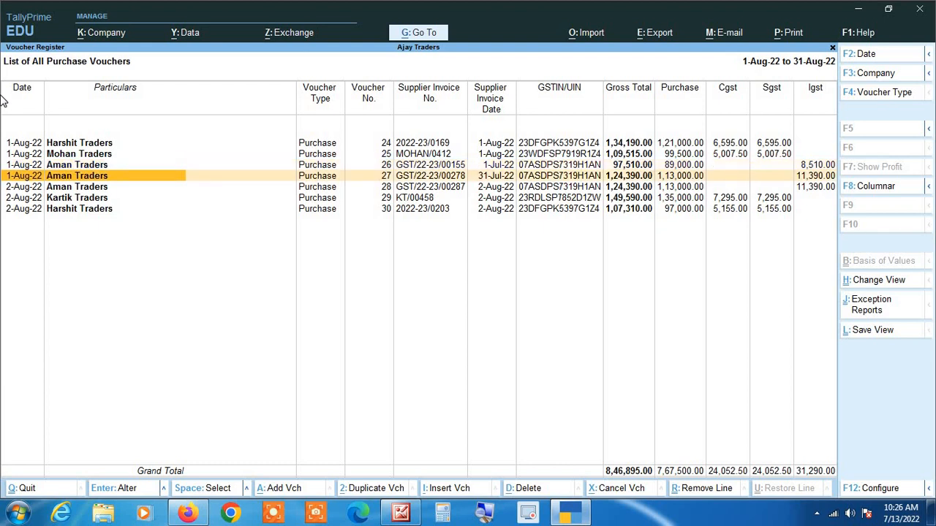
# Leave the columnar register and reopen August's standard purchase voucher list through the Purchase Register in Account Books
pyautogui.press('Escape')
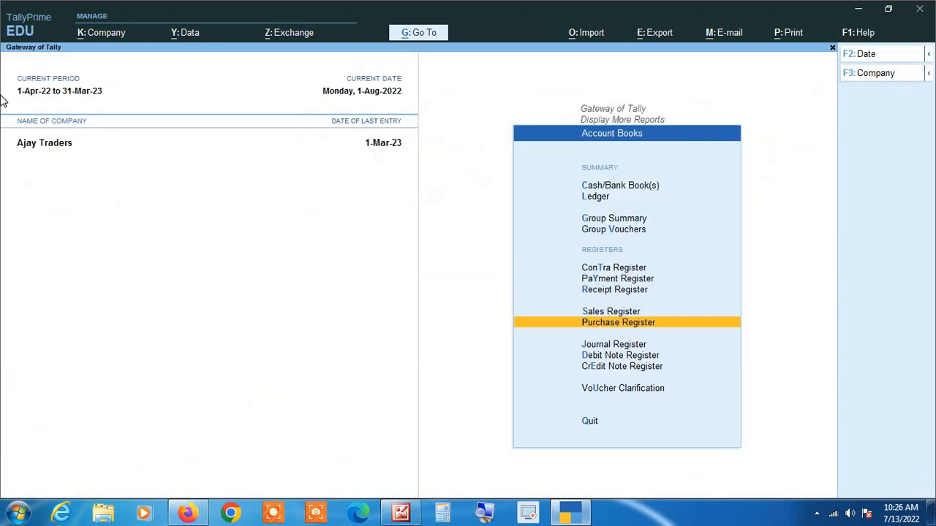
pyautogui.press('Escape')
pyautogui.press('Escape')
pyautogui.press('d')
pyautogui.press('a')
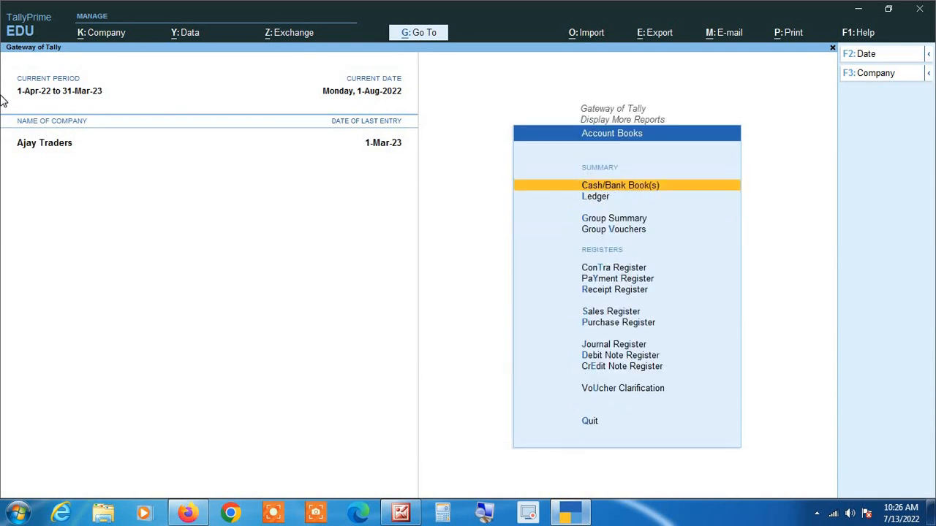
pyautogui.press('p')
pyautogui.press('Up')
pyautogui.press('Up')
pyautogui.press('Up')
pyautogui.press('Up')
pyautogui.press('Up')
pyautogui.press('Up')
pyautogui.press('Up')
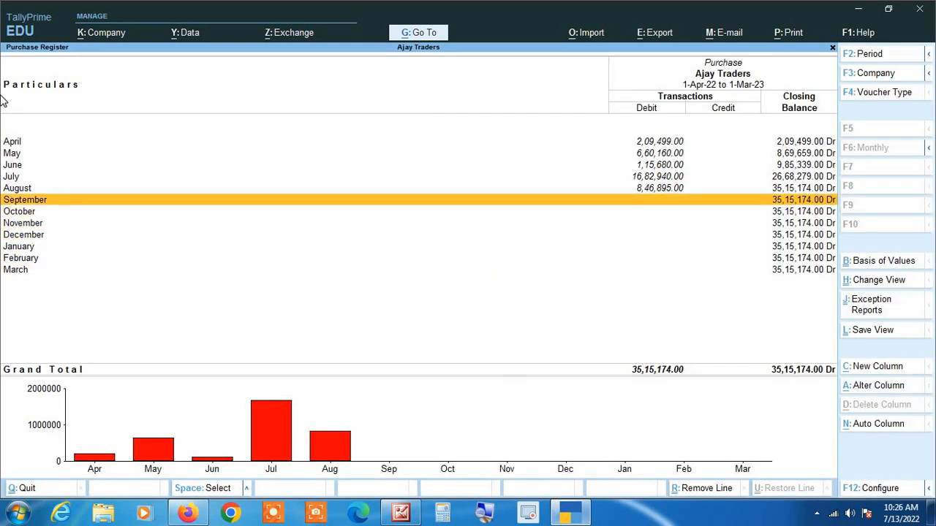
pyautogui.press('Return')
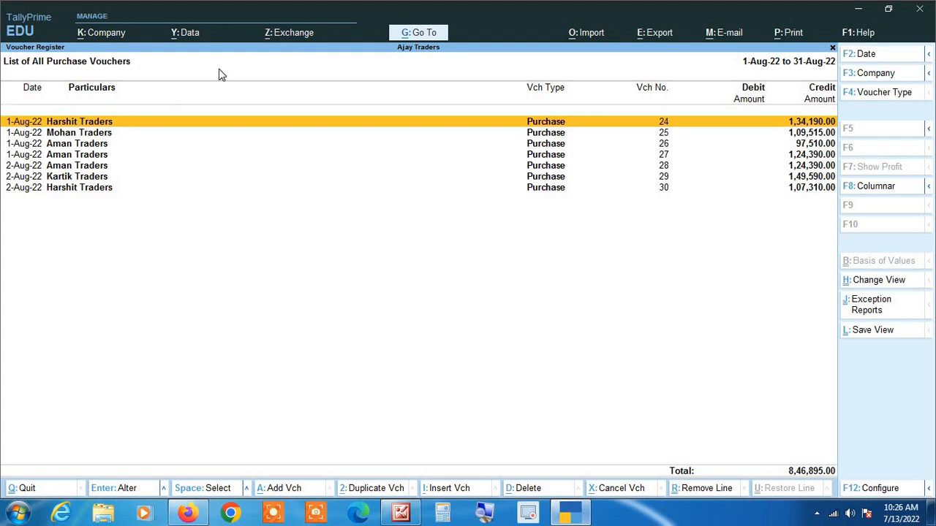
# Filter August's purchase list to vouchers whose Narration is starting with XYZ
pyautogui.hotkey('alt', 'F12')
pyautogui.press('Return')
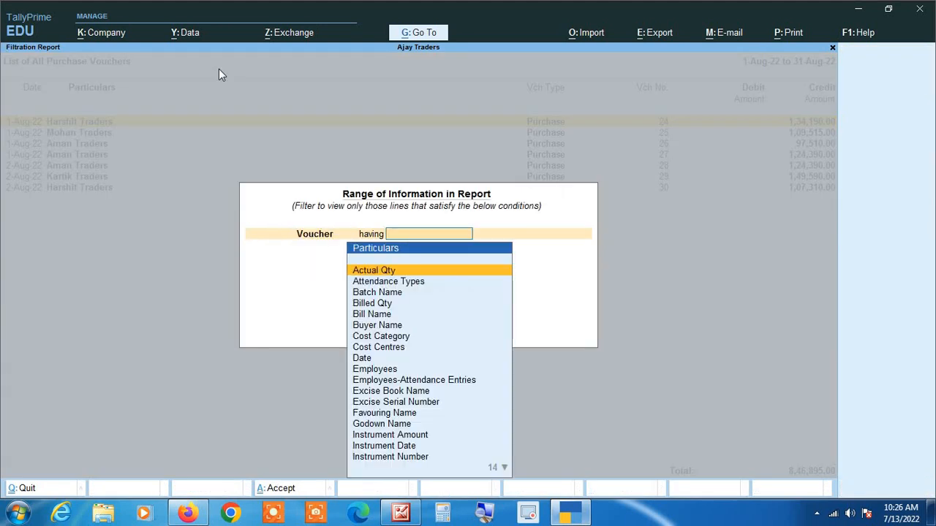
pyautogui.write('narr')
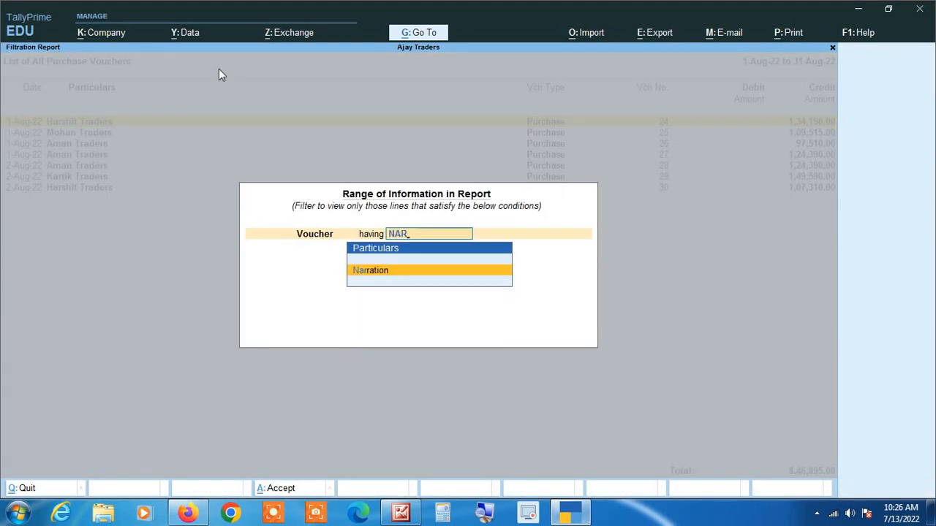
pyautogui.press('Return')
pyautogui.write('sta')
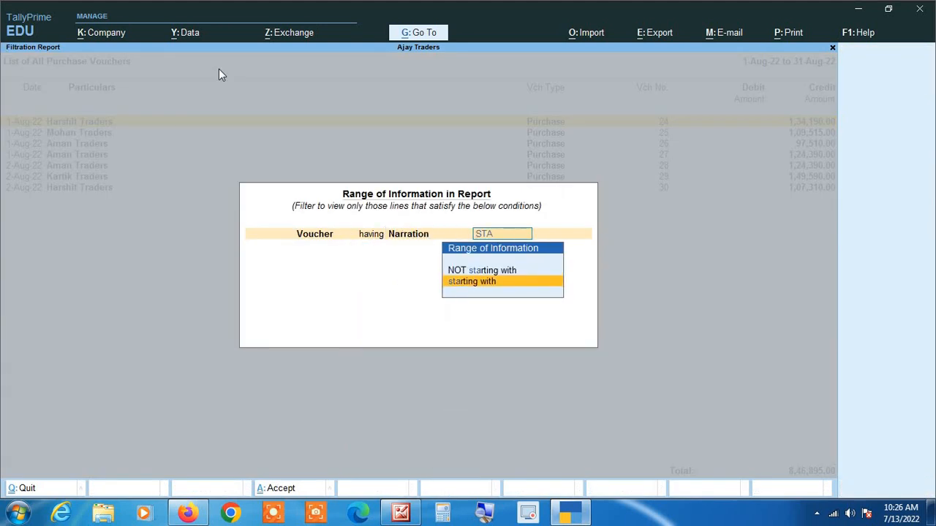
pyautogui.press('Return')
pyautogui.write('X')
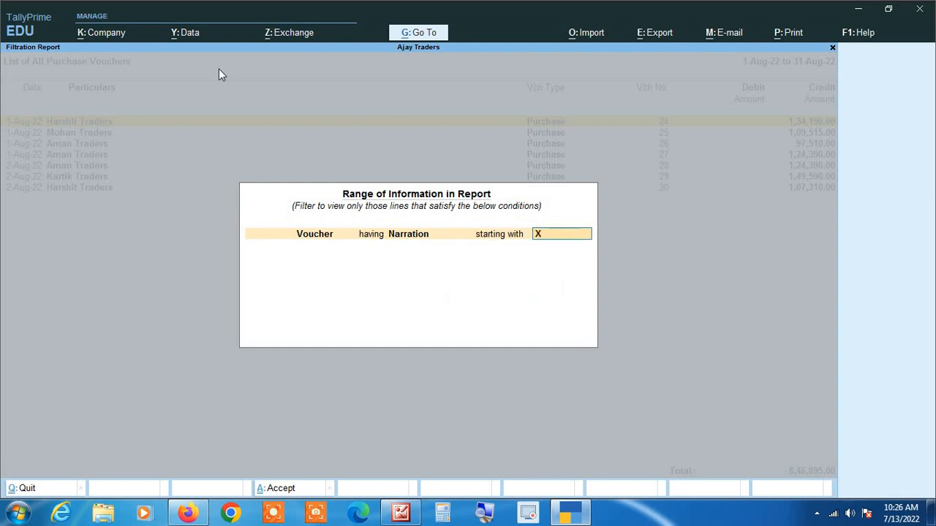
pyautogui.write('YZ')
pyautogui.press('Return')
pyautogui.press('Return')
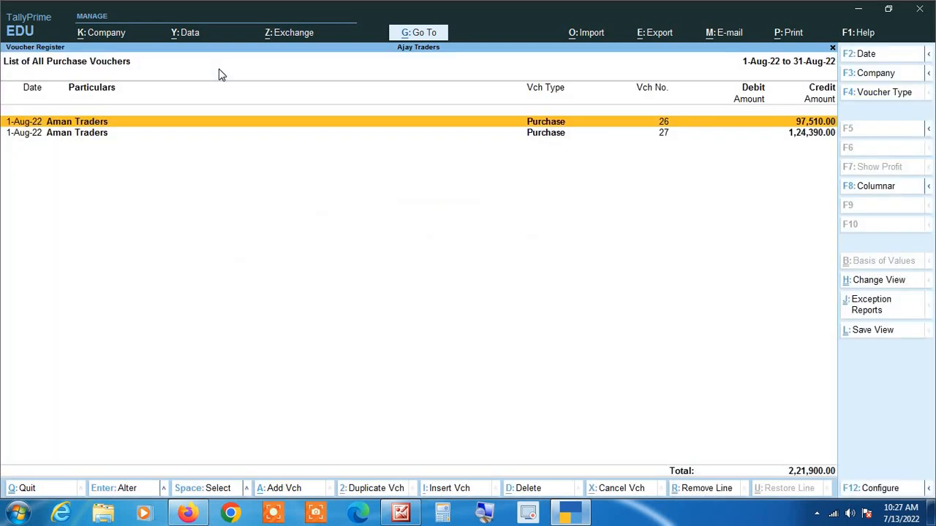
# Open the filtered Aman Traders voucher for invoice GST/22-23/00155 to check its narration, and close it without changes
pyautogui.press('Return')
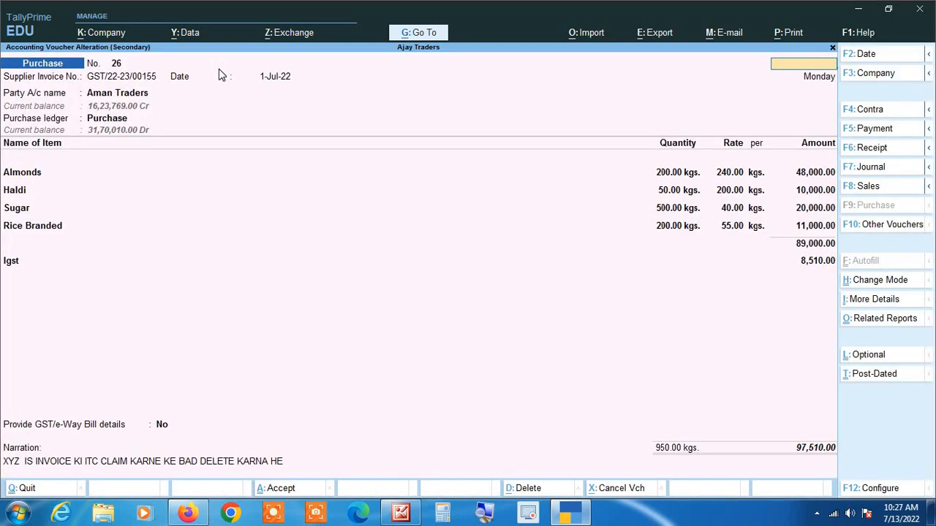
pyautogui.press('Escape')
pyautogui.press('Return')
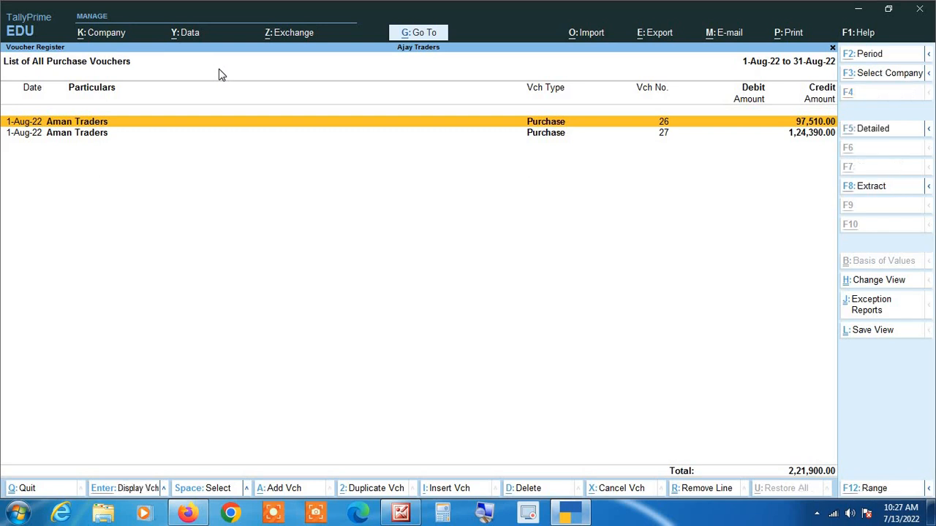
# Delete both filtered Aman Traders purchase vouchers dated 1-Aug-22 and confirm each deletion
pyautogui.hotkey('alt', 'd')
pyautogui.press('y')
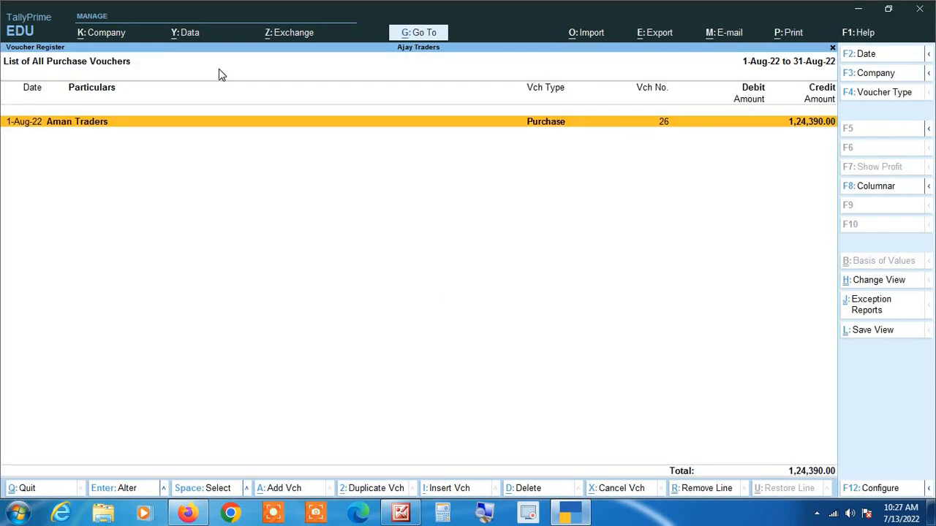
pyautogui.hotkey('alt', 'd')
pyautogui.press('y')
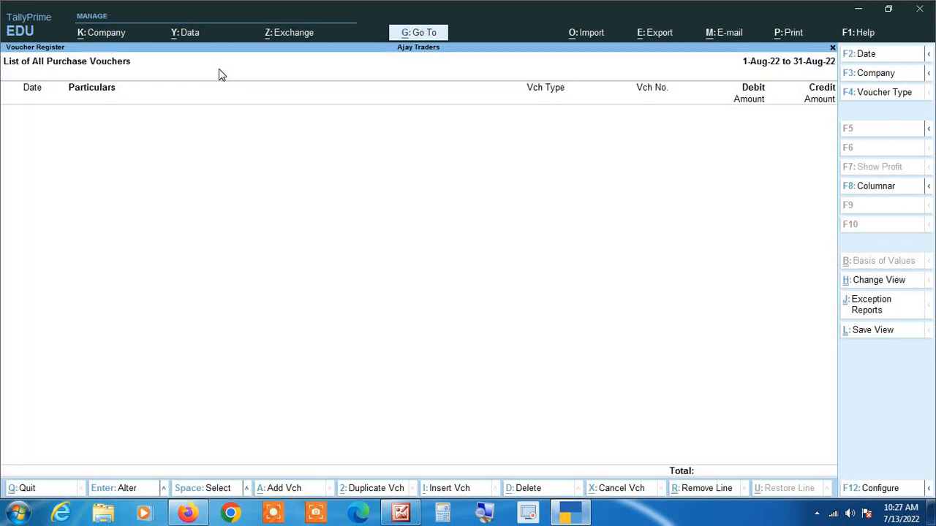
# Leave August's filtered purchase list and open July's purchase voucher list from the Purchase Register
pyautogui.press('Escape')
pyautogui.press('Escape')
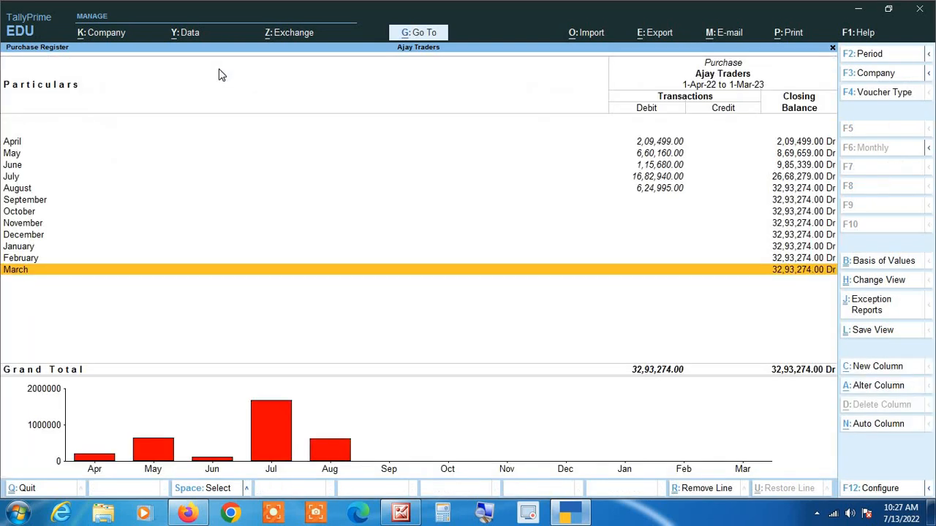
pyautogui.press('Up')
pyautogui.press('Up')
pyautogui.press('Up')
pyautogui.press('Up')
pyautogui.press('Up')
pyautogui.press('Up')
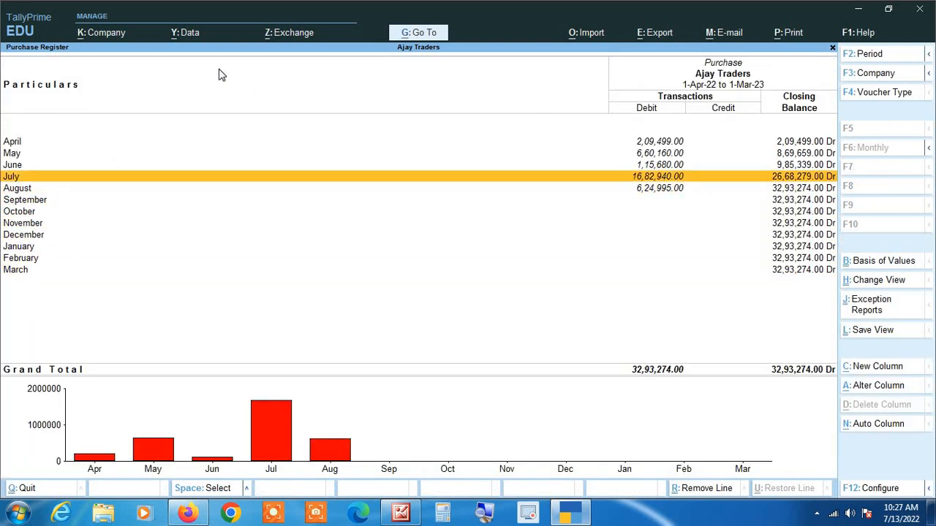
pyautogui.press('Return')
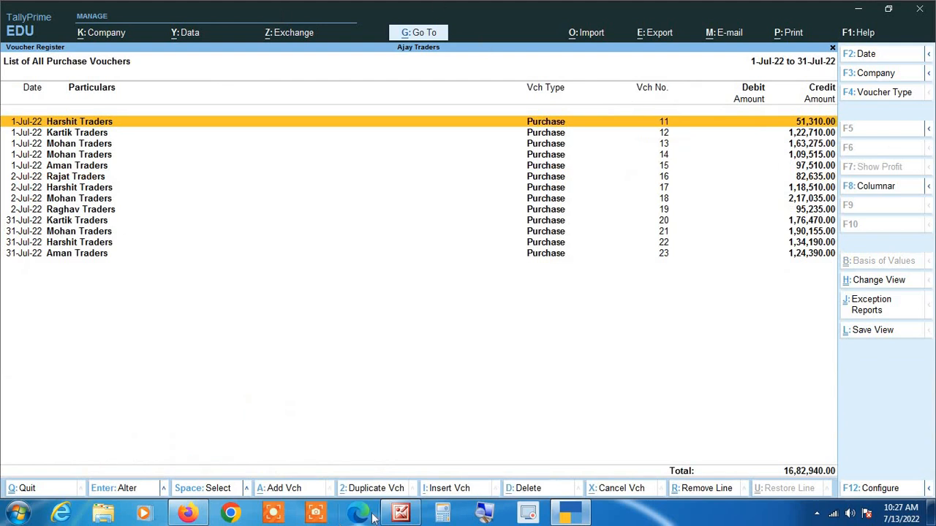
# Look through July's unfiltered purchase vouchers, covering entries dated from 1-Jul-22 to 31-Jul-22
pyautogui.click(484, 515)
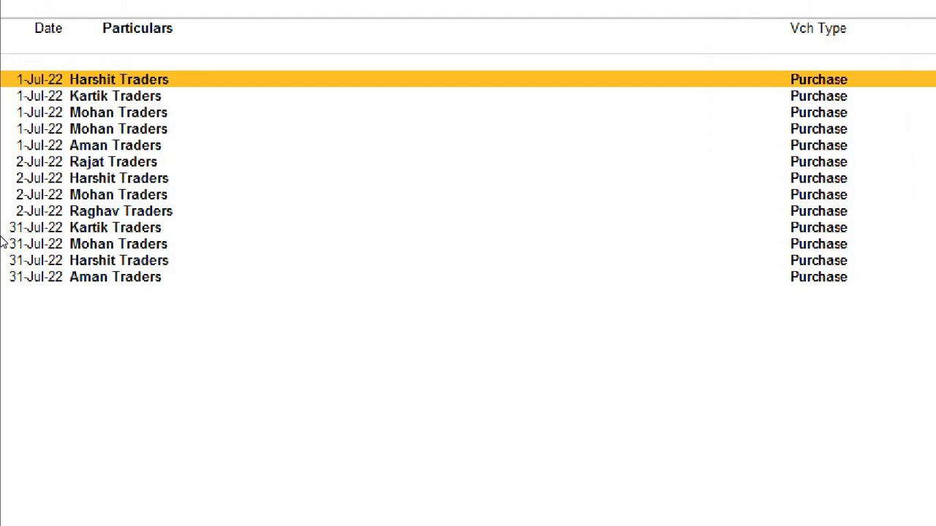
pyautogui.press('Down')
pyautogui.press('Down')
pyautogui.press('Down')
pyautogui.press('Down')
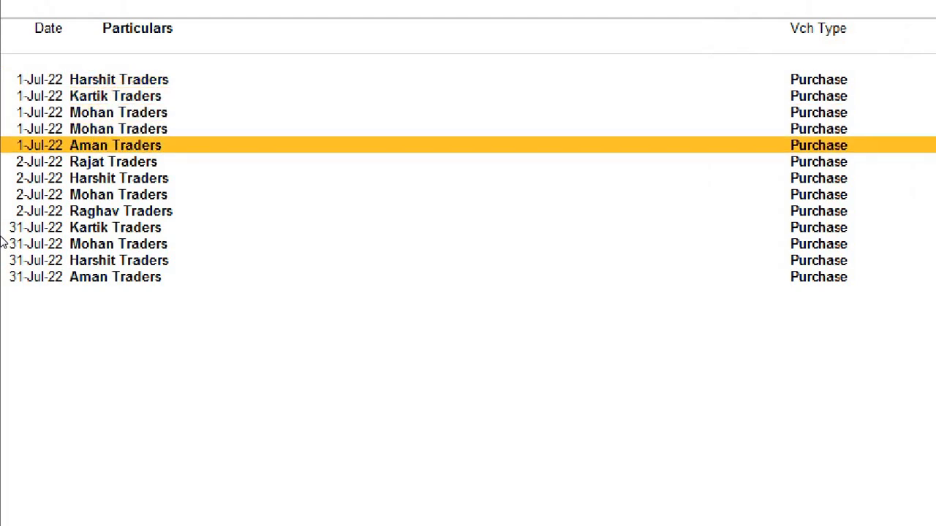
pyautogui.press('Down')
pyautogui.press('Down')
pyautogui.press('Down')
pyautogui.press('Down')
pyautogui.press('Down')
pyautogui.press('Down')
pyautogui.press('Down')
pyautogui.press('Down')
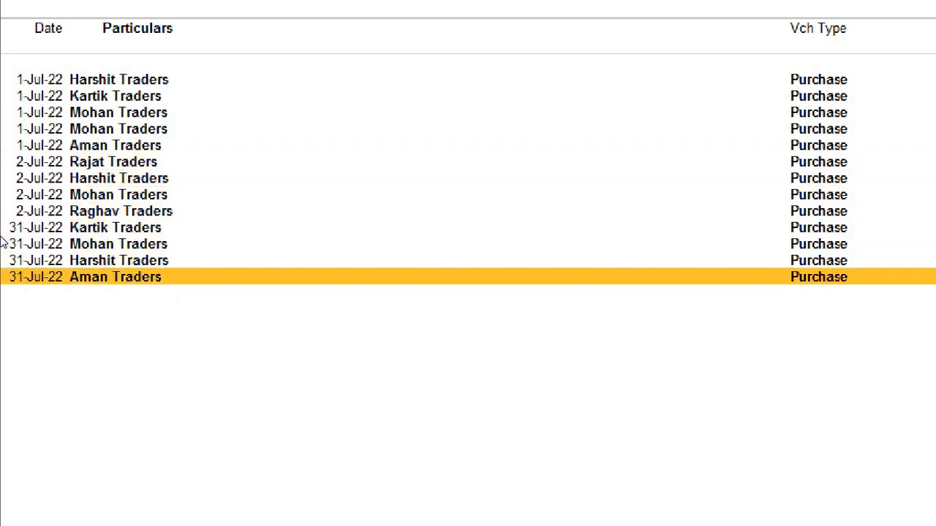
pyautogui.press('Up')
pyautogui.press('Up')
pyautogui.press('Up')
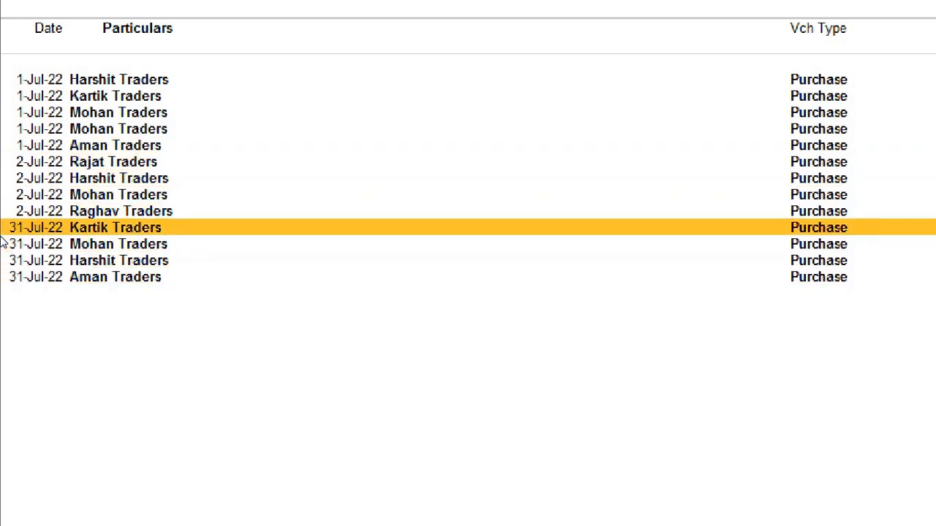
pyautogui.press('Up')
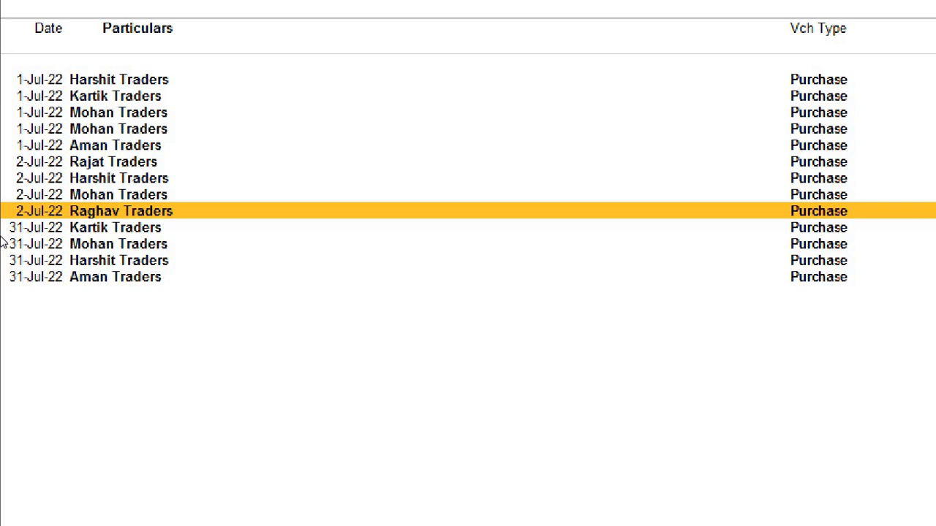
pyautogui.press('Up')
pyautogui.press('Up')
pyautogui.press('Up')
pyautogui.press('Up')
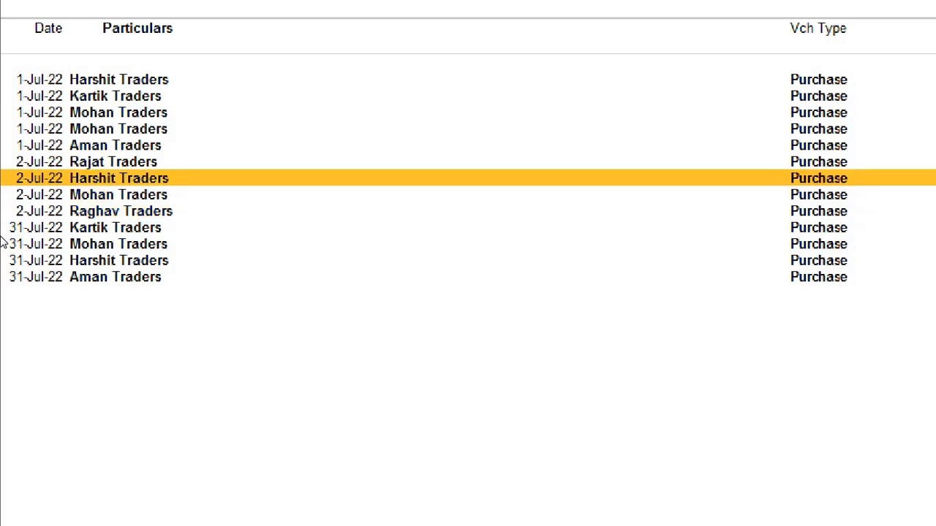
pyautogui.press('Down')
pyautogui.press('Down')
pyautogui.press('Down')
pyautogui.press('Down')
pyautogui.press('Down')
pyautogui.press('Down')
pyautogui.press('Down')
pyautogui.press('Down')
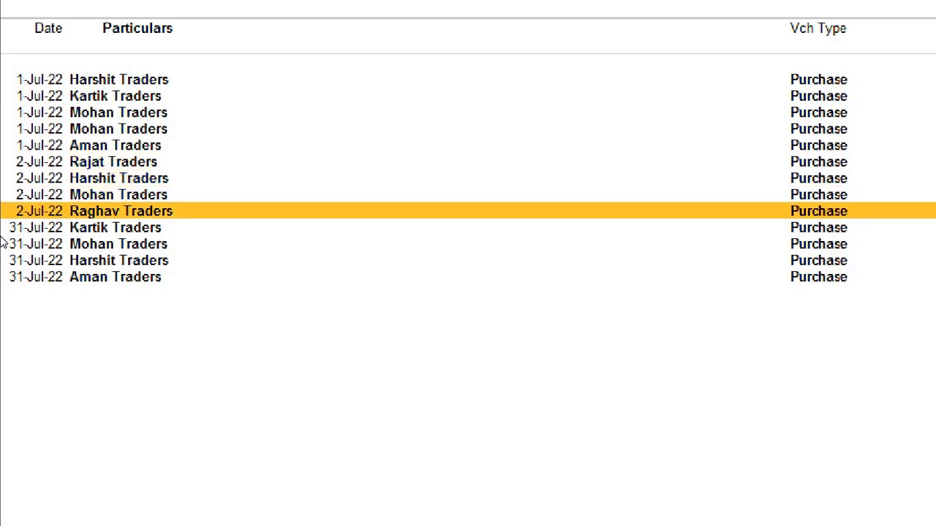
pyautogui.press('Up')
pyautogui.press('Up')
pyautogui.press('Up')
pyautogui.press('Up')
pyautogui.press('Up')
pyautogui.press('Up')
pyautogui.press('Up')
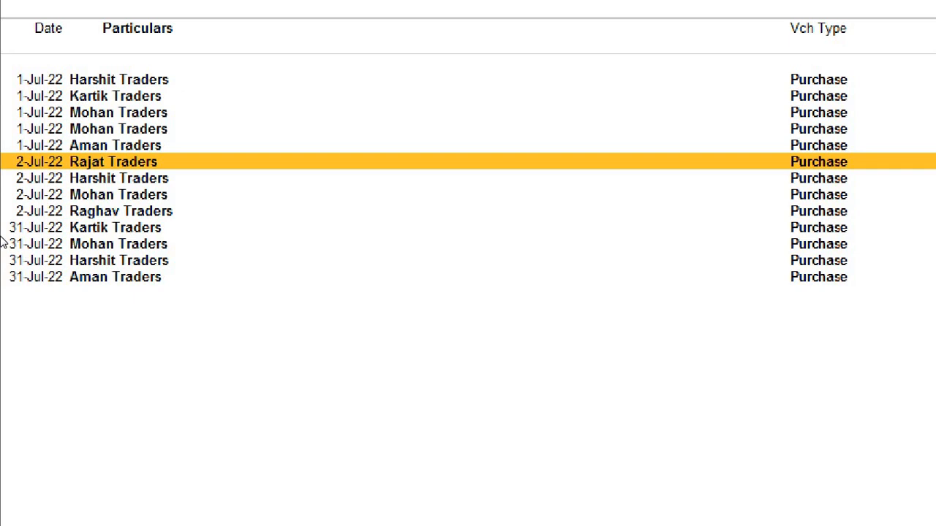
# Filter July's purchase list to vouchers whose Narration is starting with ABC
pyautogui.hotkey('alt', 'F12')
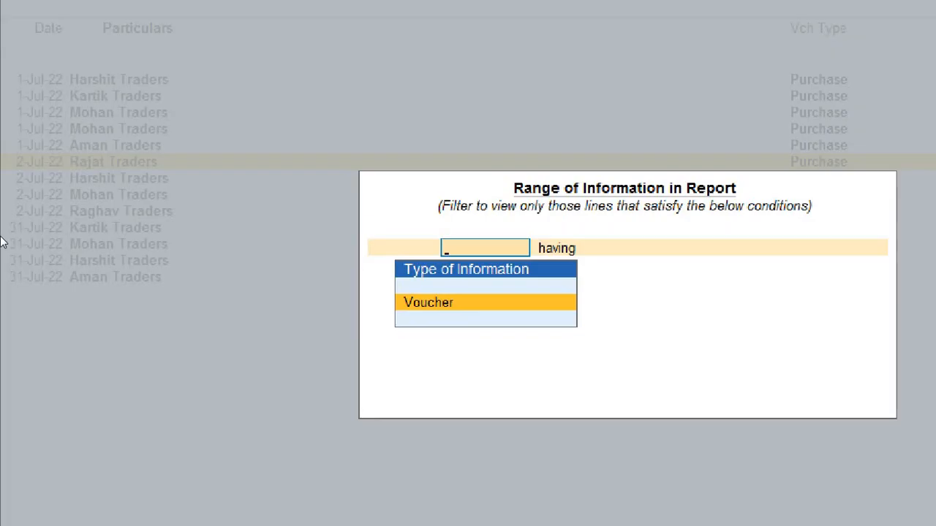
pyautogui.press('Return')
pyautogui.write('NA')
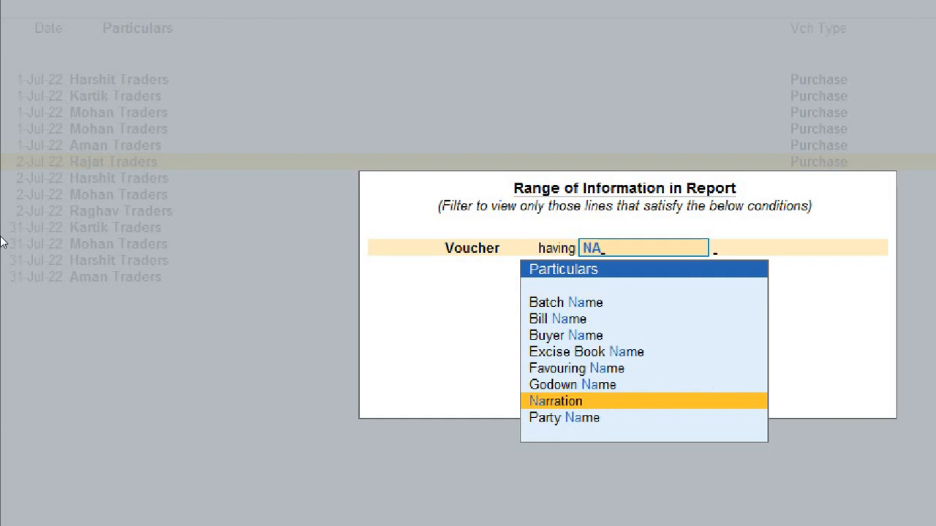
pyautogui.press('Return')
pyautogui.write('ST')
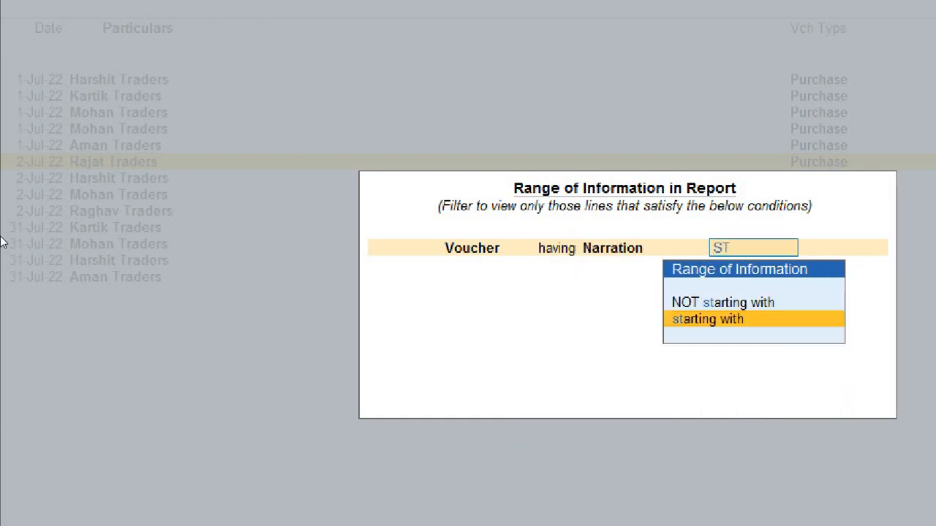
pyautogui.write('A')
pyautogui.press('Return')
pyautogui.write('ABC')
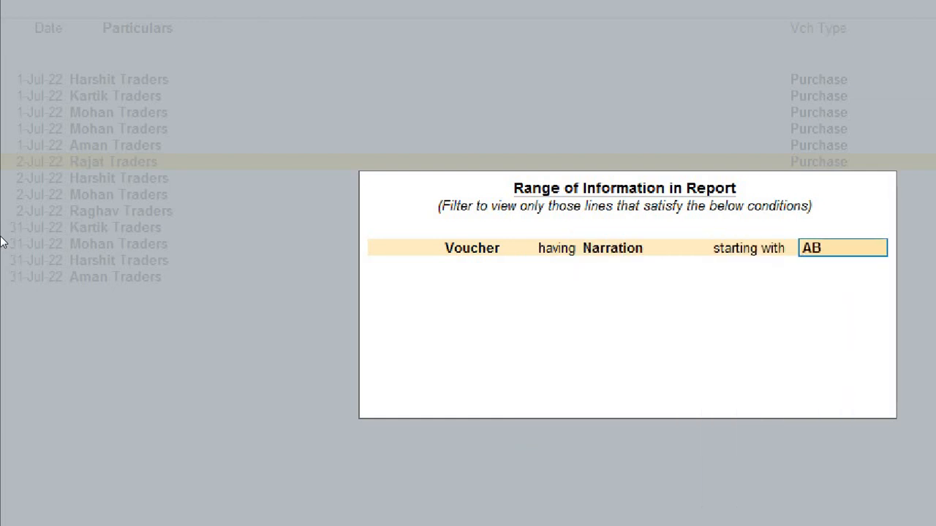
pyautogui.press('Return')
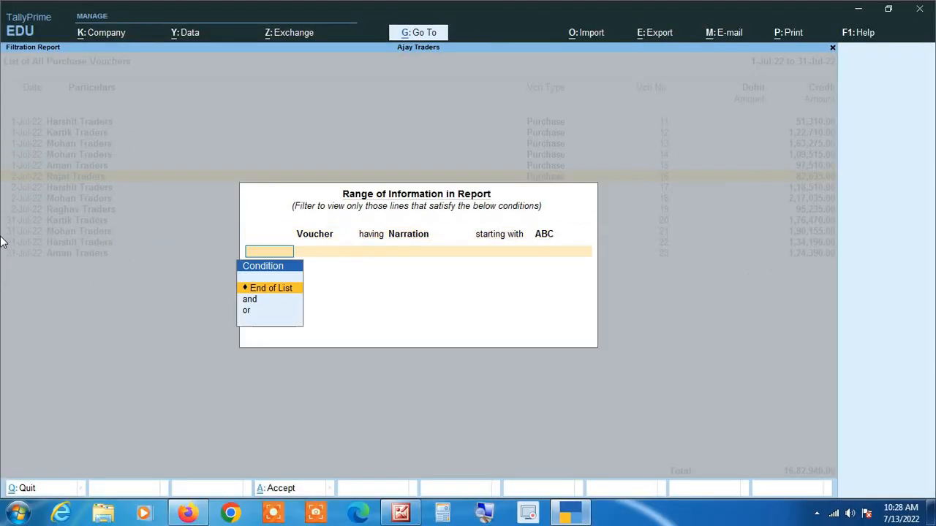
pyautogui.press('Return')
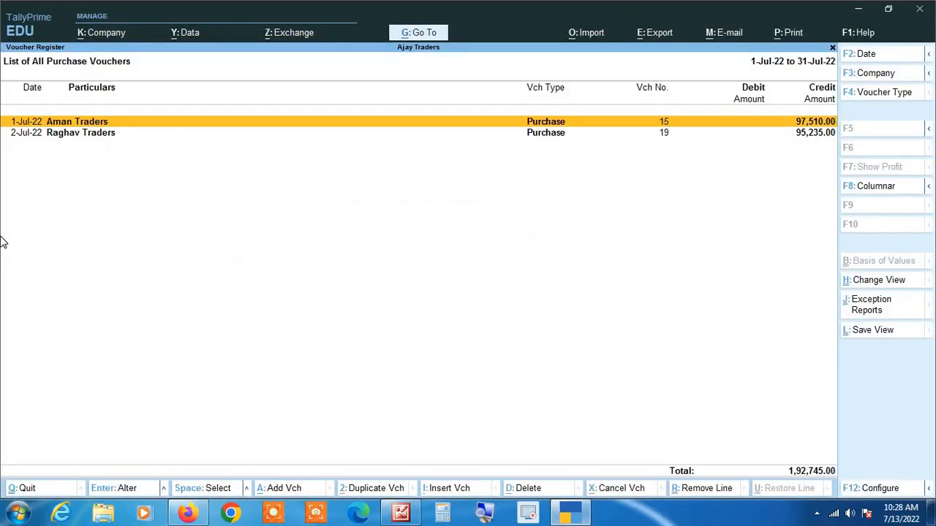
# Open the filtered Aman Traders voucher dated 1-Jul-22 to read its narration, and close it without changes
pyautogui.press('Return')
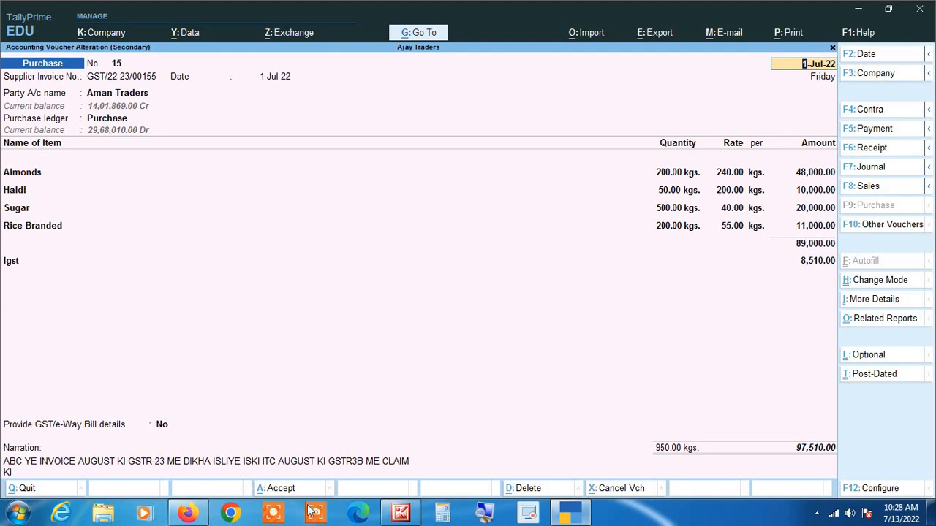
pyautogui.click(484, 511)
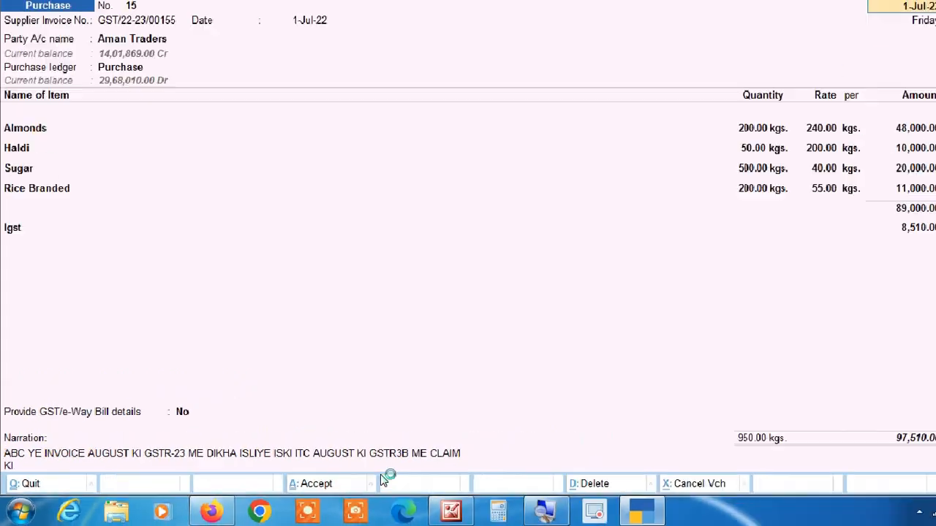
pyautogui.press('Escape')
pyautogui.press('Return')
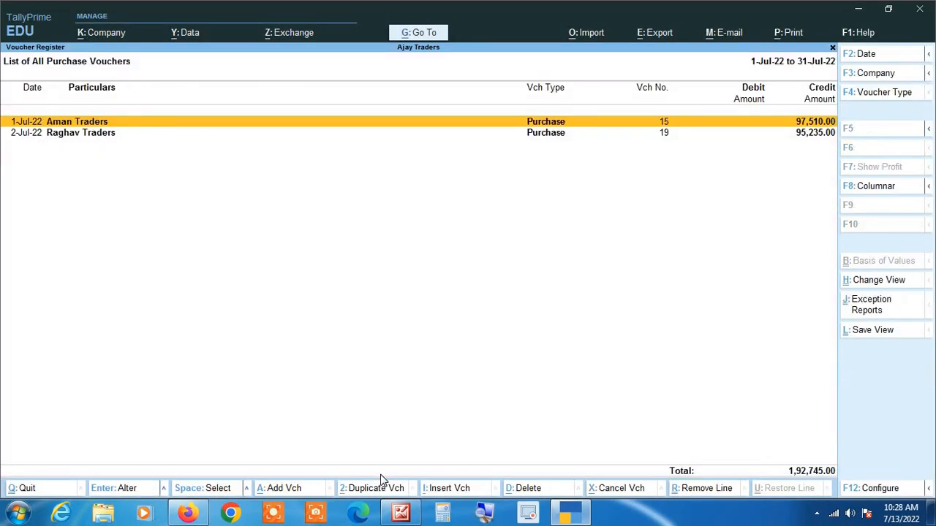
# Check the narration of the filtered Raghav Traders voucher dated 2-Jul-22, close it without changes, and leave the filtered list
pyautogui.press('Down')
pyautogui.press('Return')
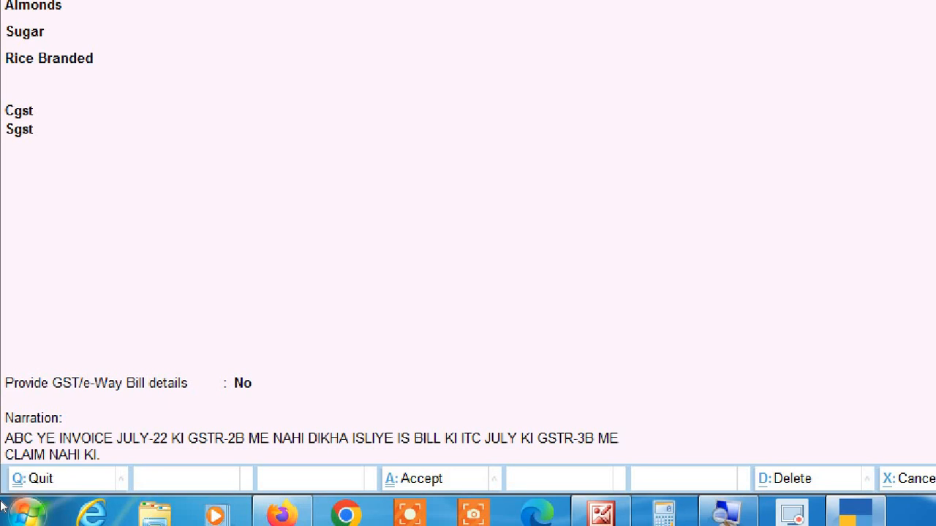
pyautogui.press('Escape')
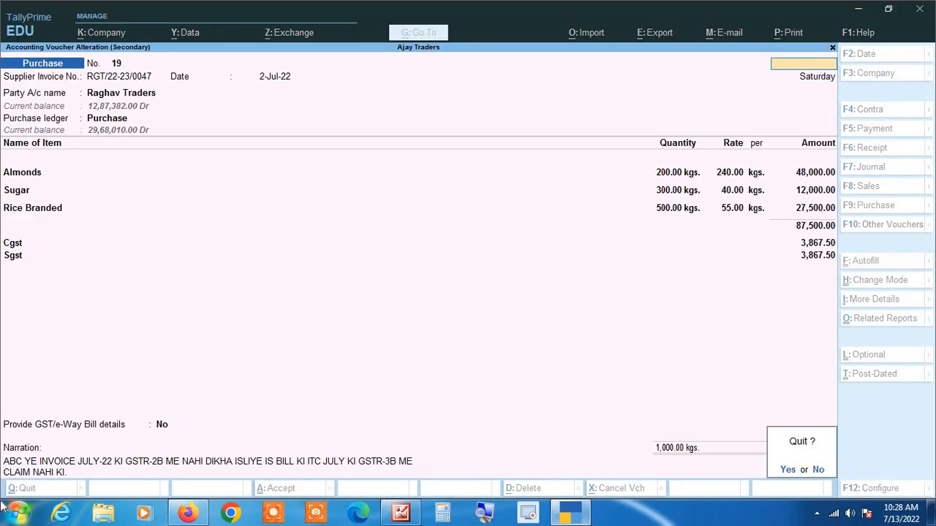
pyautogui.press('y')
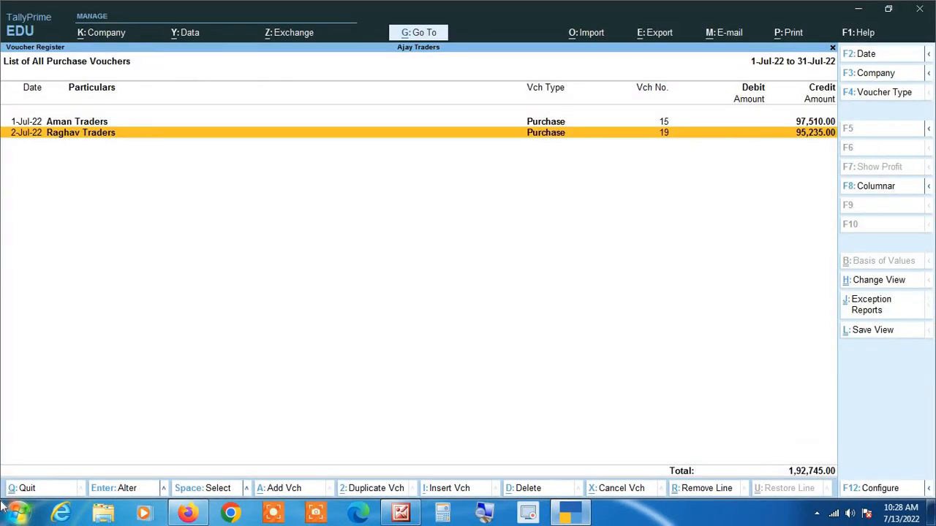
pyautogui.press('Escape')
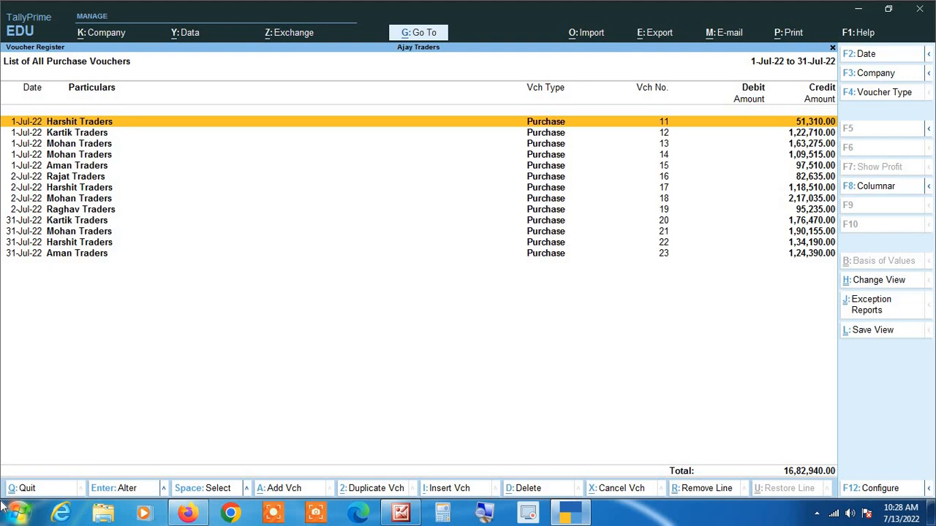
pyautogui.press('Down')
pyautogui.press('Down')
pyautogui.press('Down')
pyautogui.press('Down')
pyautogui.press('Down')
pyautogui.press('Down')
pyautogui.press('Down')
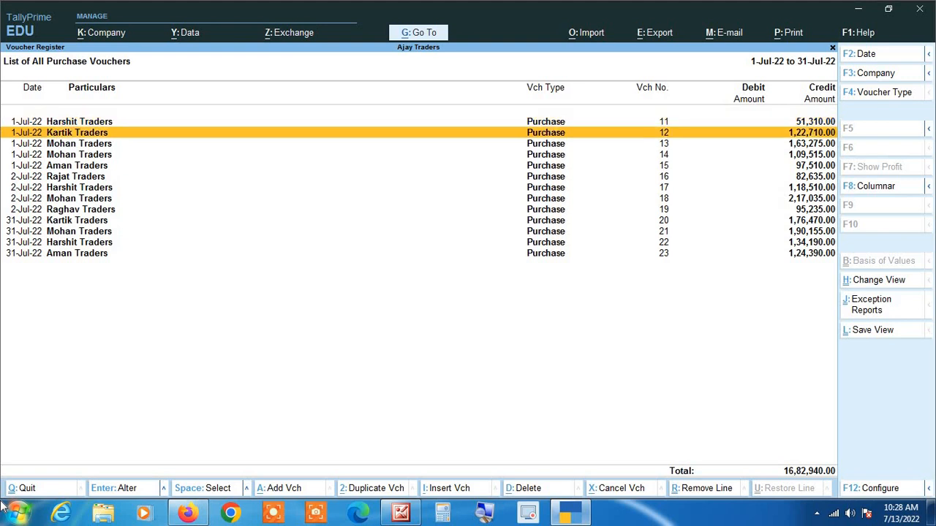
pyautogui.press('Down')
pyautogui.press('Up')
pyautogui.press('Up')
pyautogui.press('Up')
pyautogui.press('Up')
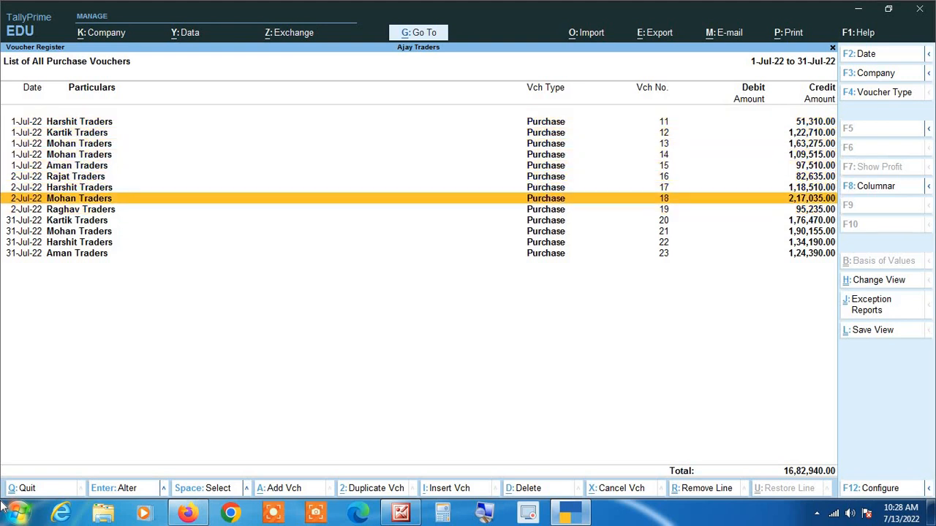
pyautogui.press('Down')
pyautogui.press('Down')
pyautogui.press('Down')
pyautogui.press('Up')
pyautogui.press('Up')
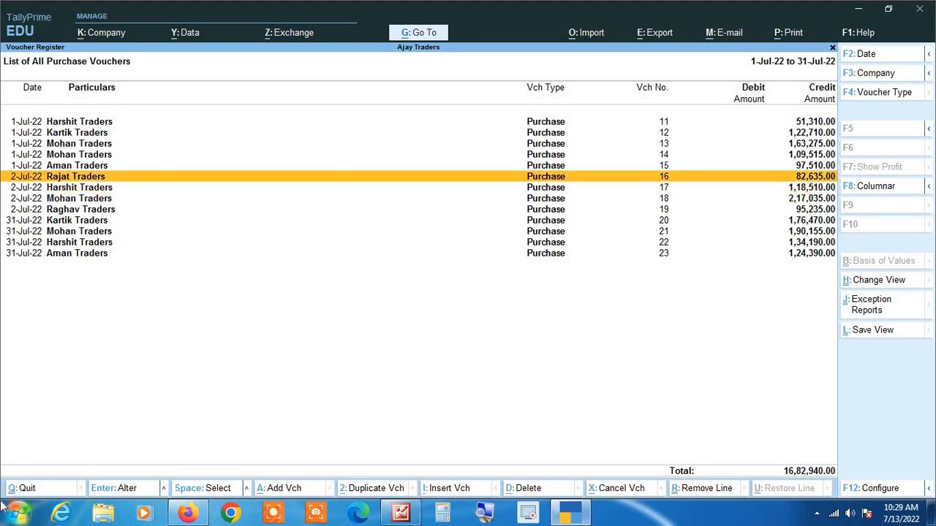
pyautogui.press('Up')
pyautogui.press('Down')
pyautogui.press('Down')
pyautogui.press('Down')
pyautogui.press('Down')
pyautogui.press('Down')
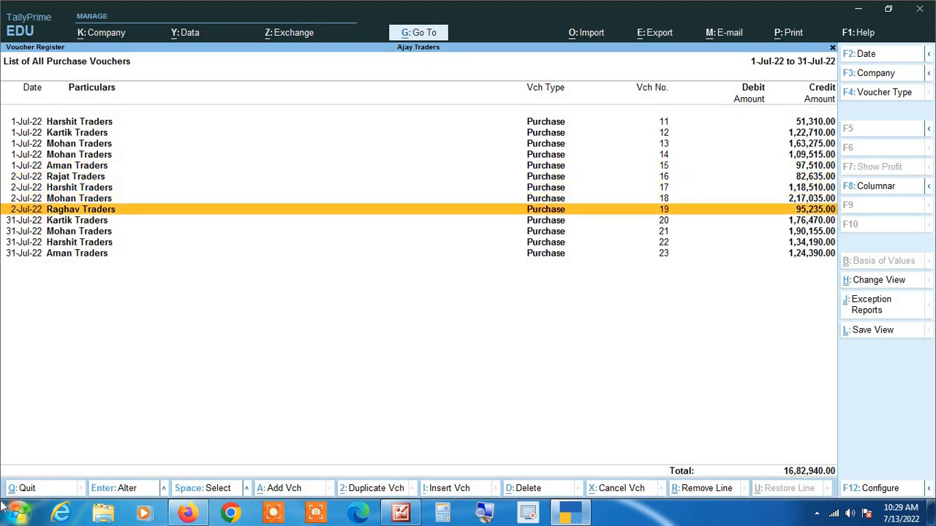
pyautogui.press('Down')
pyautogui.press('Down')
pyautogui.press('Down')
pyautogui.press('Up')
pyautogui.press('Up')
pyautogui.press('Up')
pyautogui.press('Up')
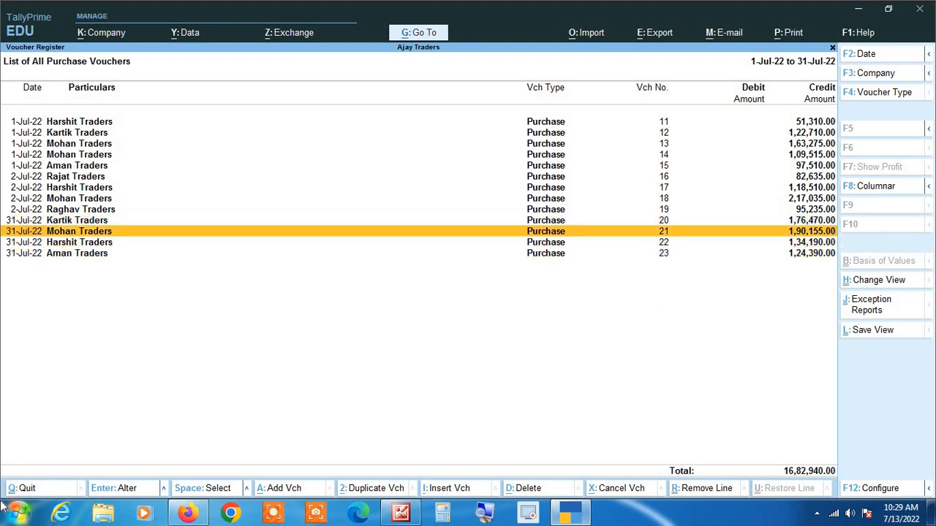
pyautogui.press('Up')
pyautogui.press('Up')
pyautogui.press('Up')
pyautogui.press('Up')
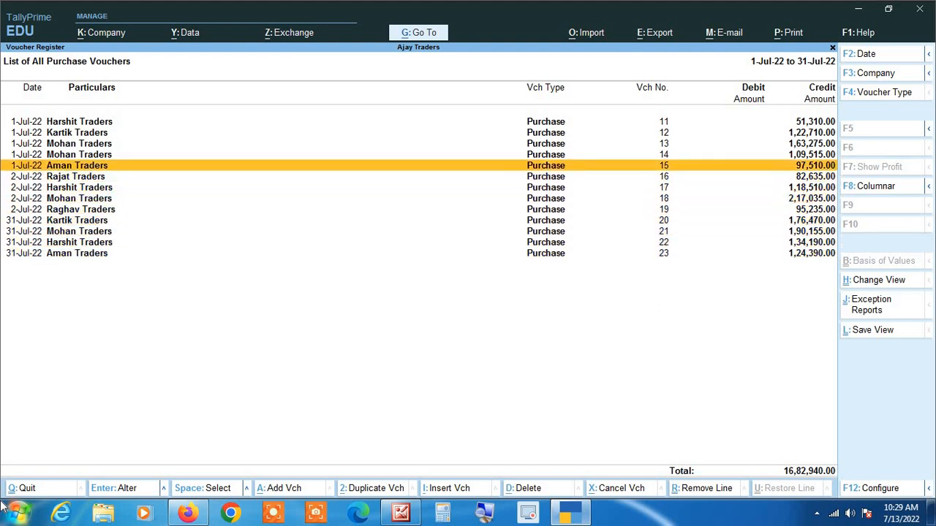
pyautogui.press('Down')
pyautogui.press('Down')
pyautogui.press('Down')
pyautogui.press('Down')
pyautogui.press('Down')
pyautogui.press('Down')
pyautogui.press('Down')
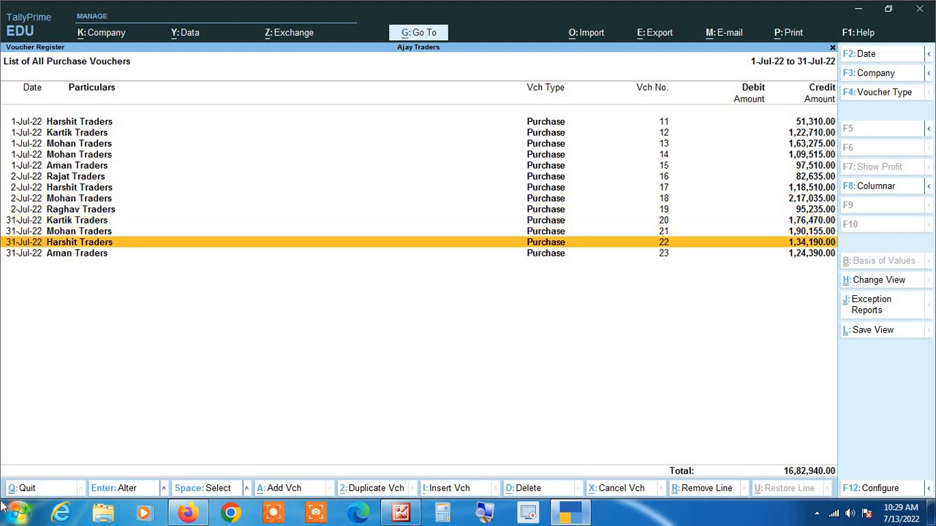
pyautogui.press('Down')
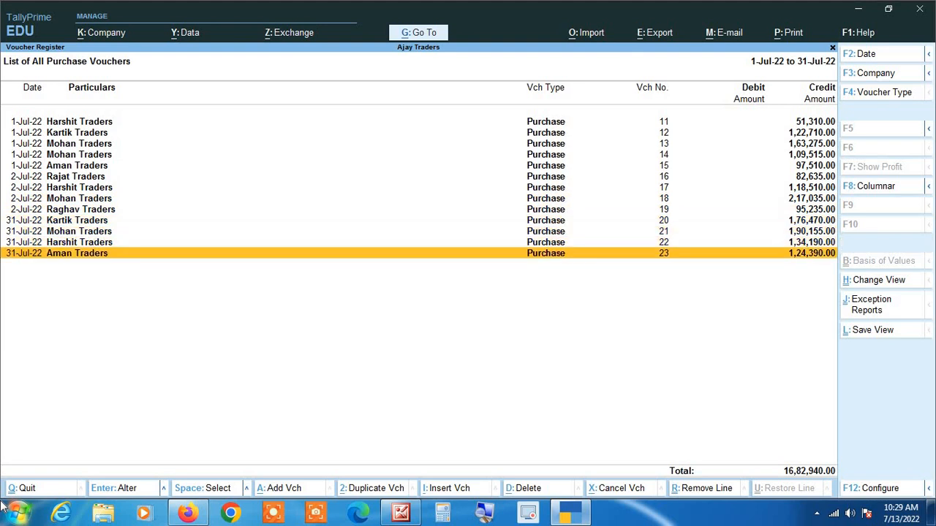
pyautogui.press('Up')
pyautogui.press('Up')
pyautogui.press('Up')
pyautogui.press('Up')
pyautogui.press('Up')
pyautogui.press('Up')
pyautogui.press('Up')
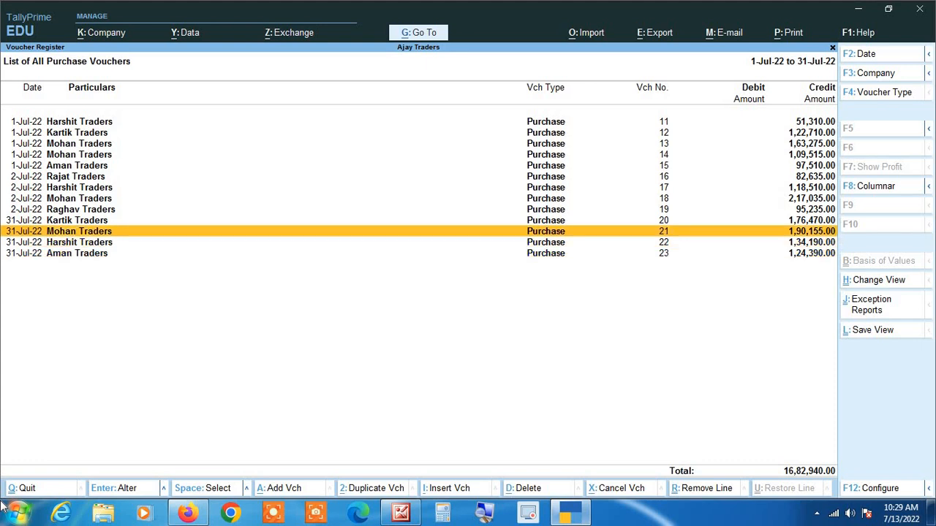
pyautogui.press('Up')
pyautogui.press('Down')
pyautogui.press('Down')
pyautogui.press('Down')
pyautogui.press('Down')
pyautogui.press('Down')
pyautogui.press('Down')
pyautogui.press('Down')
pyautogui.press('Down')
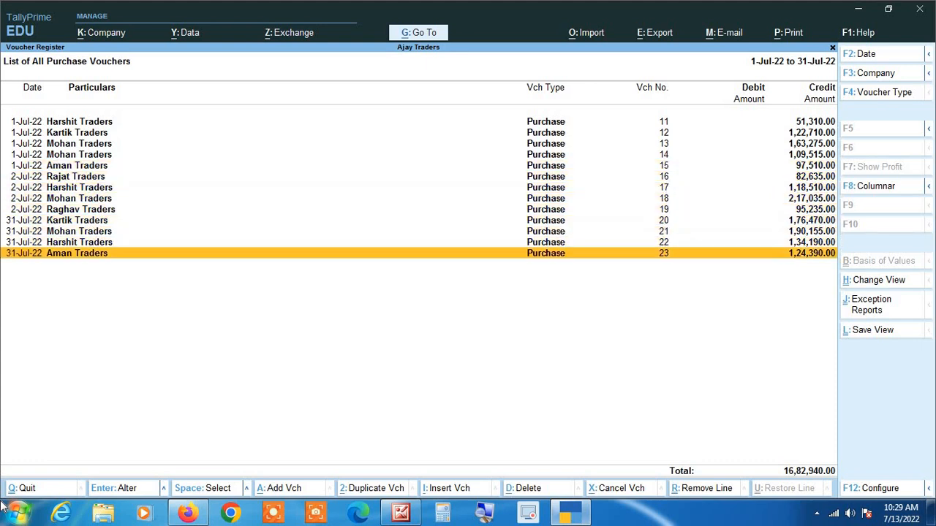
pyautogui.press('Up')
pyautogui.press('Up')
pyautogui.press('Up')
pyautogui.press('Up')
pyautogui.press('Up')
pyautogui.press('Up')
pyautogui.press('Up')
pyautogui.press('Up')
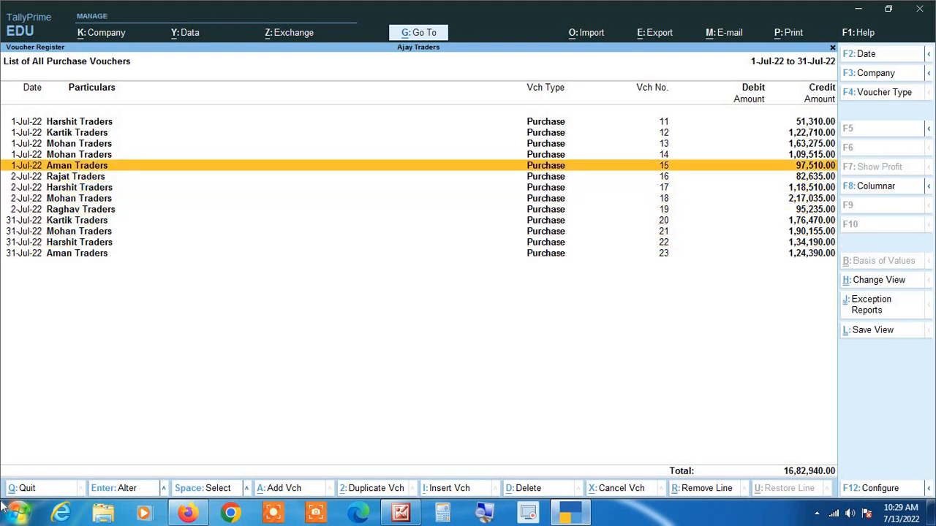
pyautogui.press('Down')
pyautogui.press('Down')
pyautogui.press('Down')
pyautogui.press('Down')
pyautogui.press('Down')
pyautogui.press('Down')
pyautogui.press('Down')
pyautogui.press('Down')
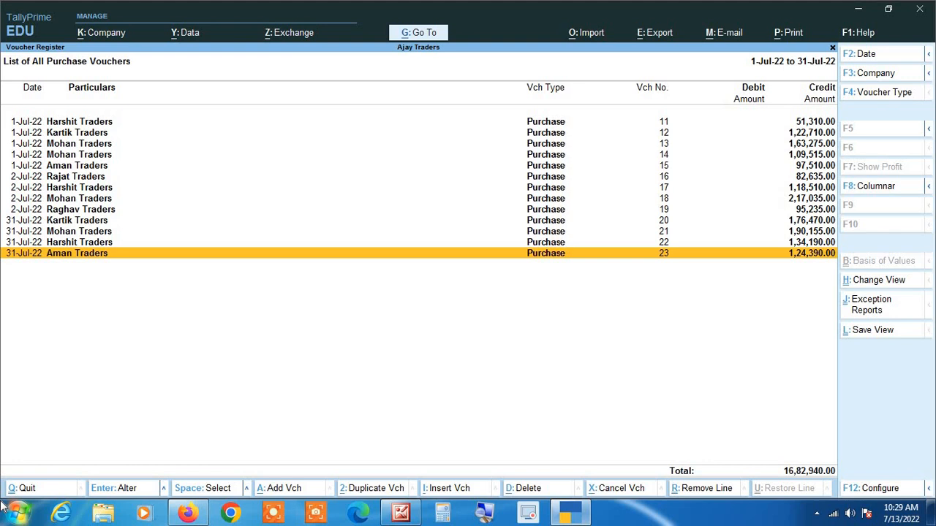
# Open April's purchase voucher list from the Purchase Register and extend its period to 1-Apr-22 to 1-Mar-23
pyautogui.press('Escape')
pyautogui.press('Up')
pyautogui.press('Up')
pyautogui.press('Up')
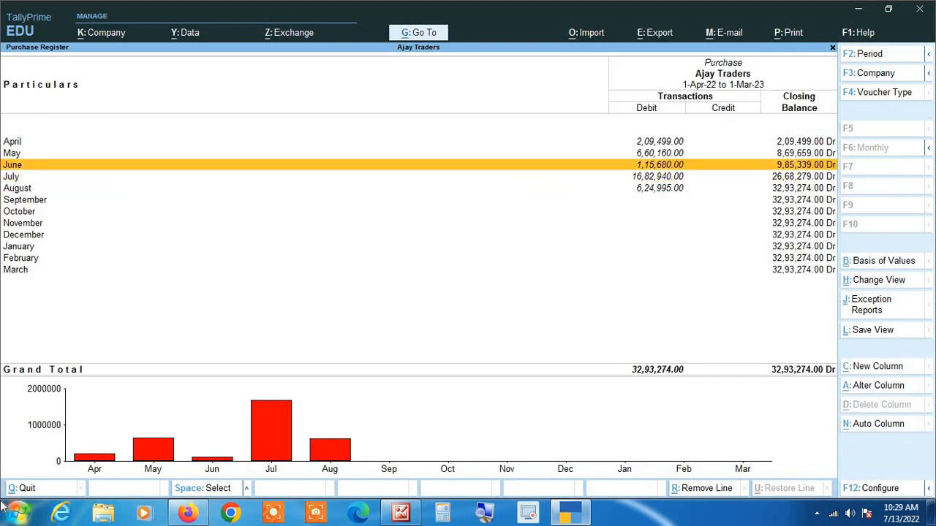
pyautogui.press('Return')
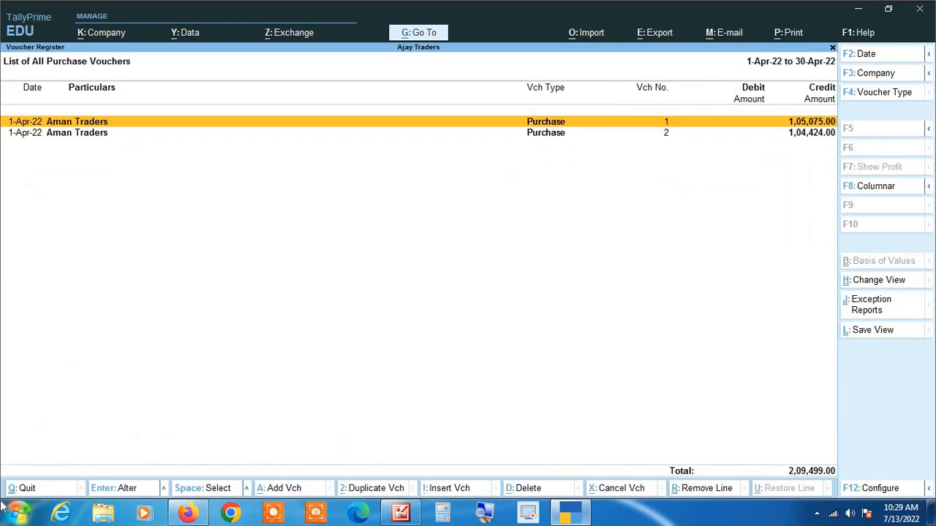
pyautogui.hotkey('alt', 'F2')
pyautogui.press('Return')
pyautogui.write('1-3')
pyautogui.press('Return')
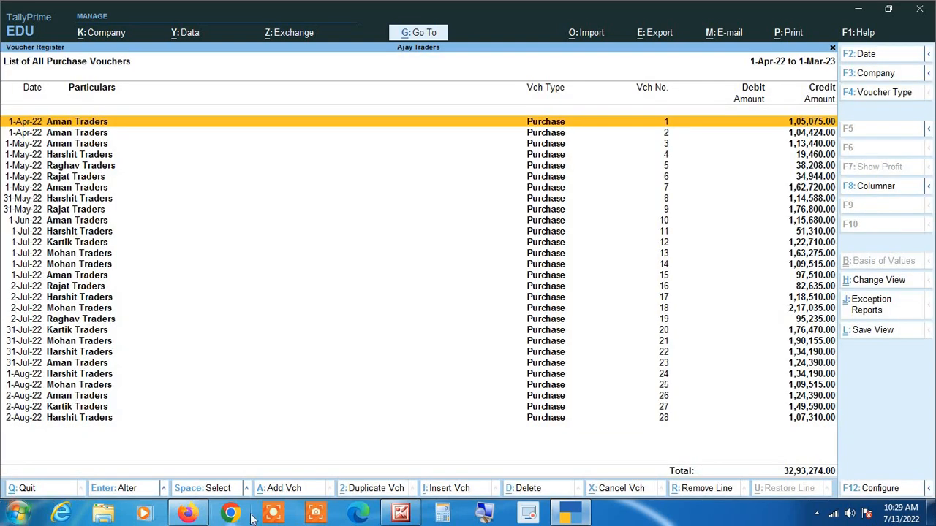
# Close the full-period purchase voucher list and the Purchase Register, returning to Account Books
pyautogui.press('Escape')
pyautogui.press('Escape')
pyautogui.press('Escape')
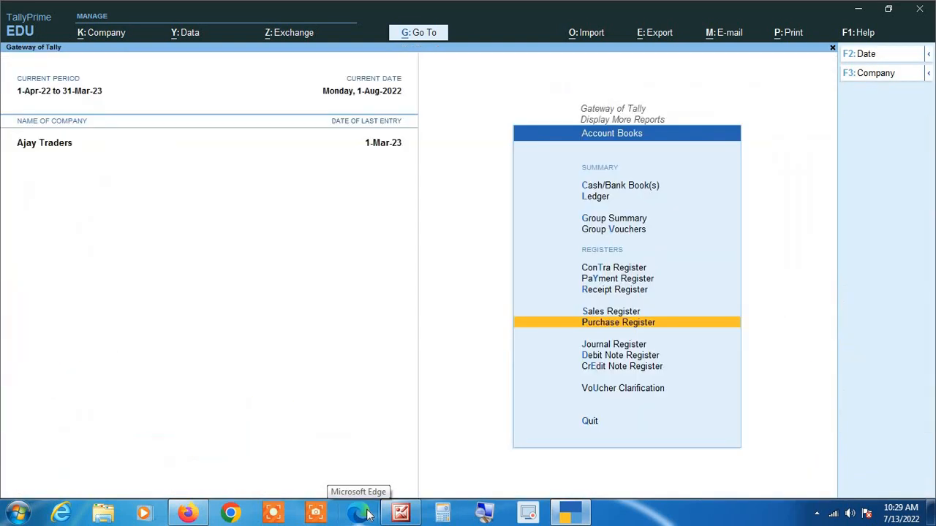